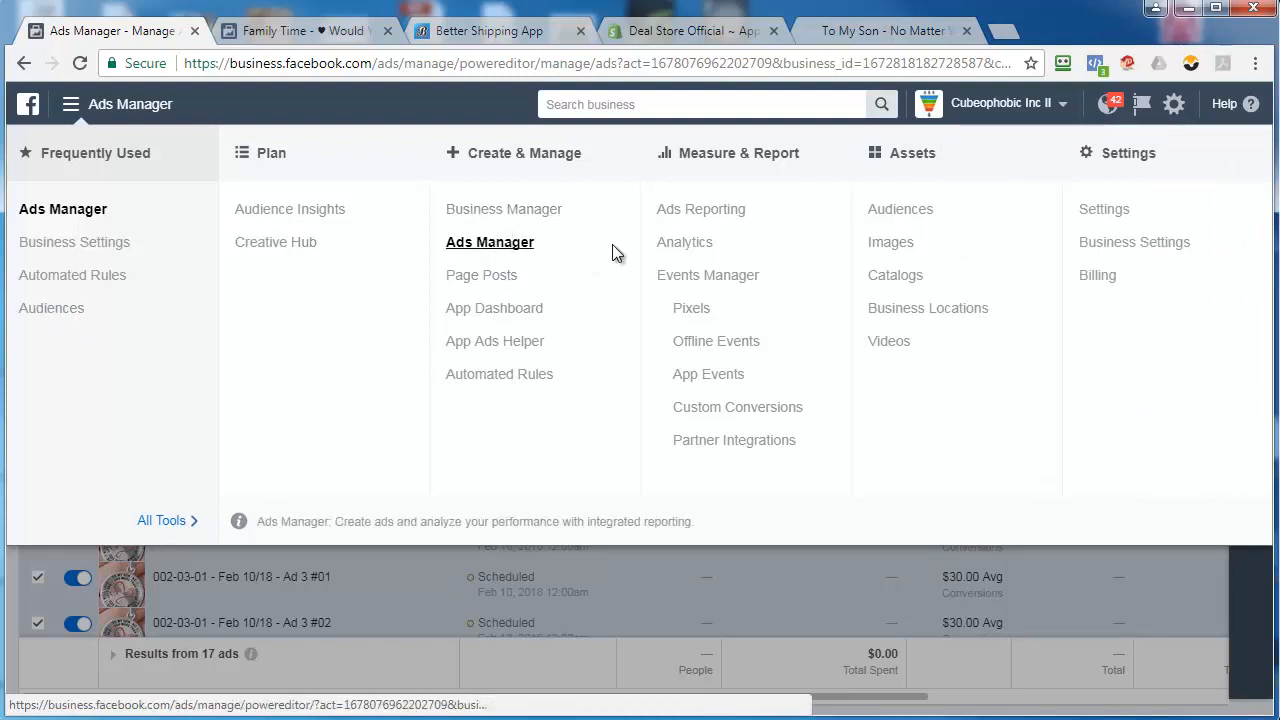
Open the ad account's Audiences library and copy dad-son-matter from the URL of the To My Son necklace product page
{"action": "left_click", "coordinate": [917, 212]}
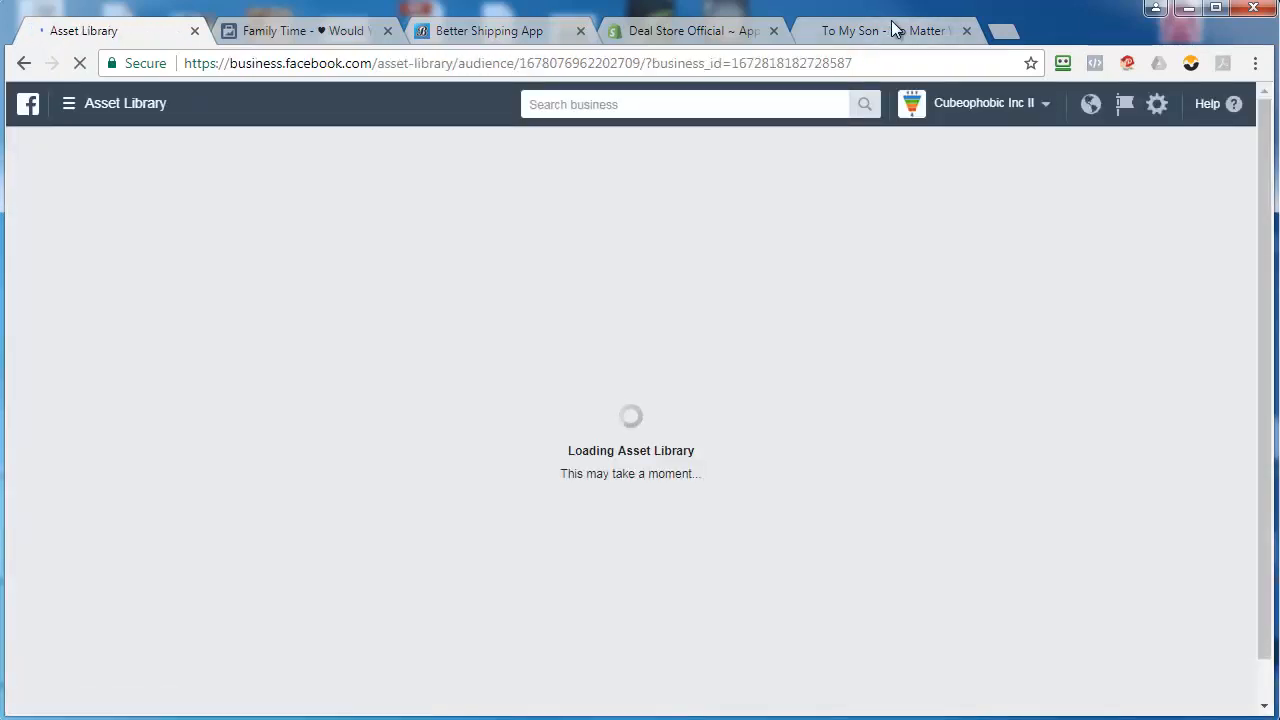
{"action": "left_click", "coordinate": [889, 30]}
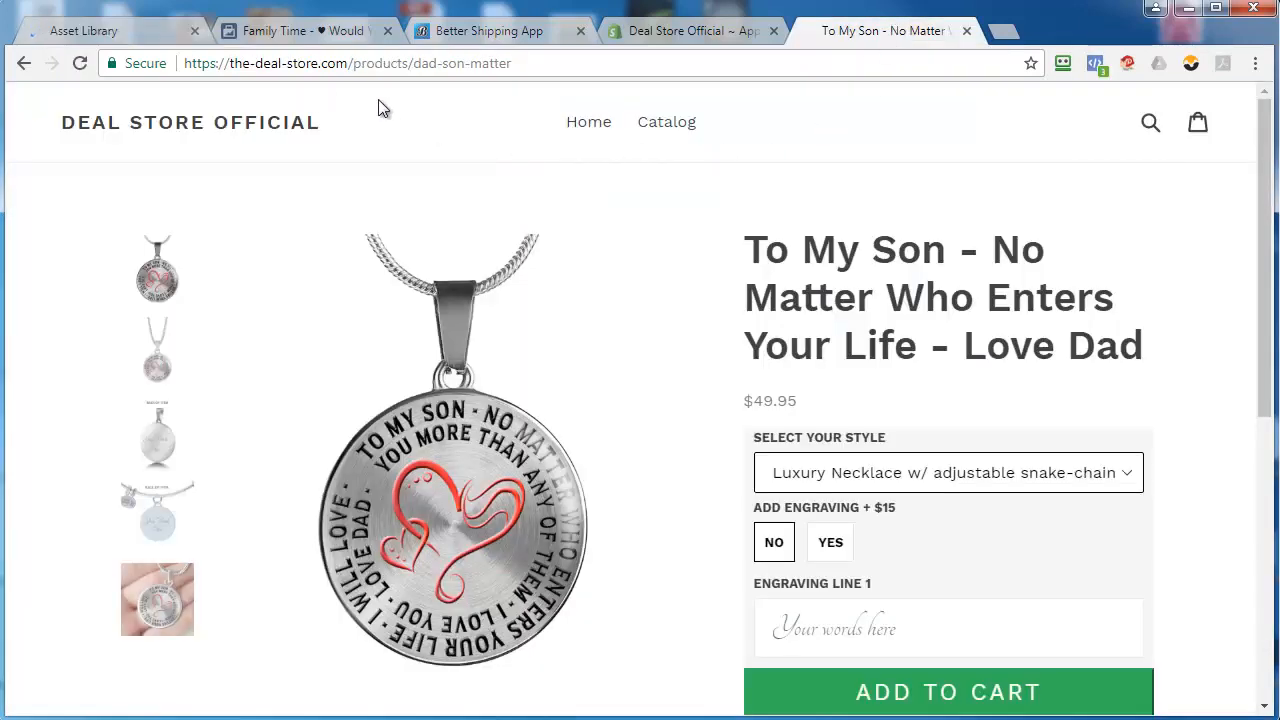
{"action": "left_click_drag", "start_coordinate": [418, 63], "coordinate": [500, 64]}
{"action": "right_click", "coordinate": [500, 64]}
{"action": "left_click", "coordinate": [563, 137]}
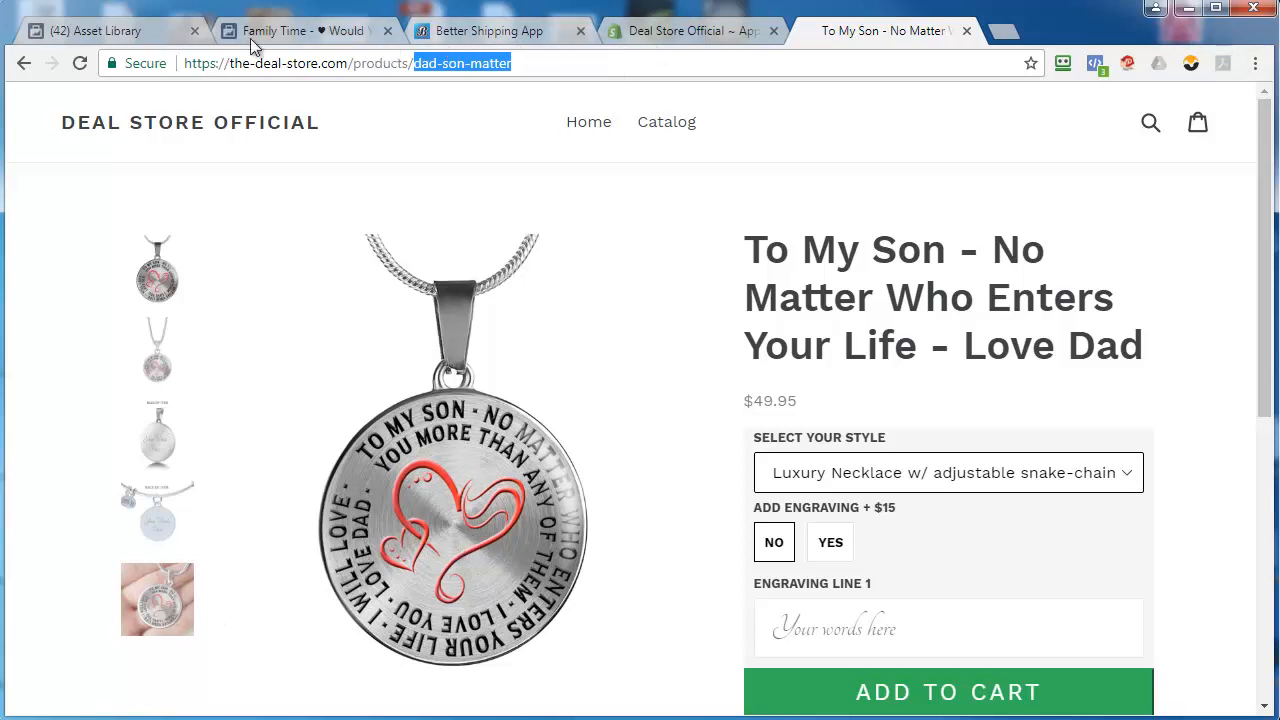
Start a new custom audience based on website traffic in the Audiences library
{"action": "left_click", "coordinate": [105, 31]}
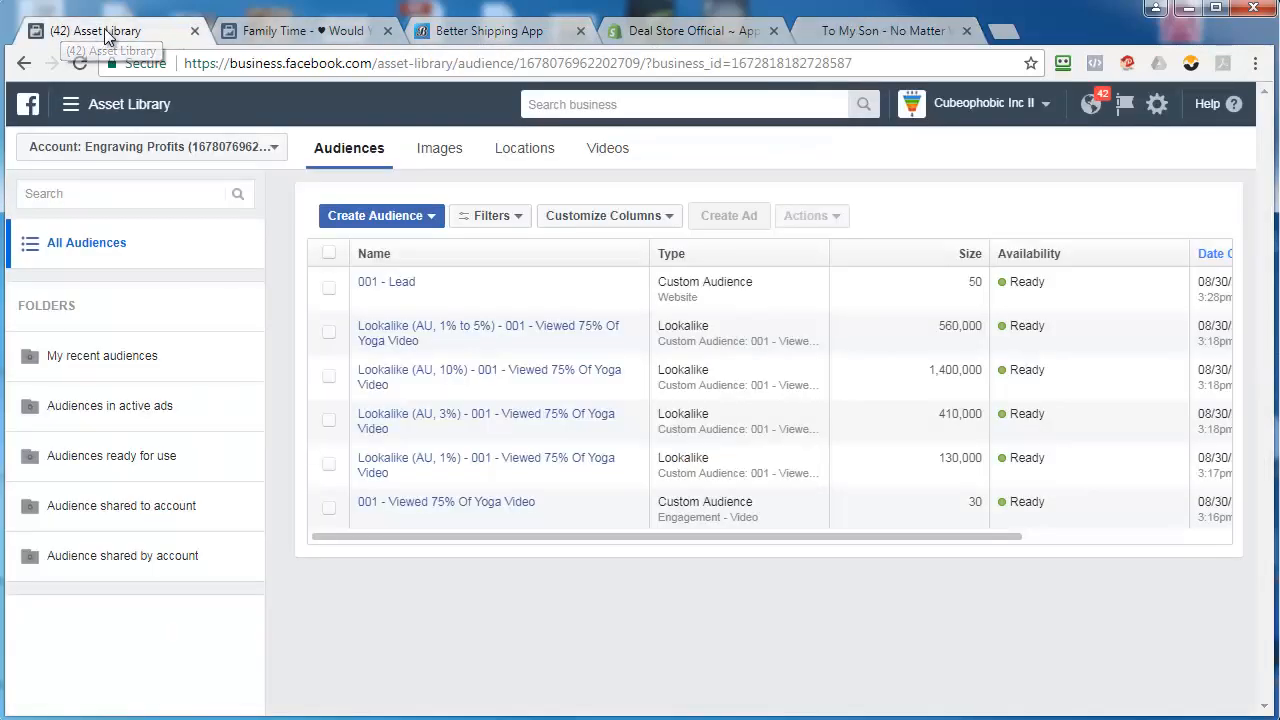
{"action": "left_click", "coordinate": [365, 222]}
{"action": "mouse_move", "coordinate": [632, 330]}
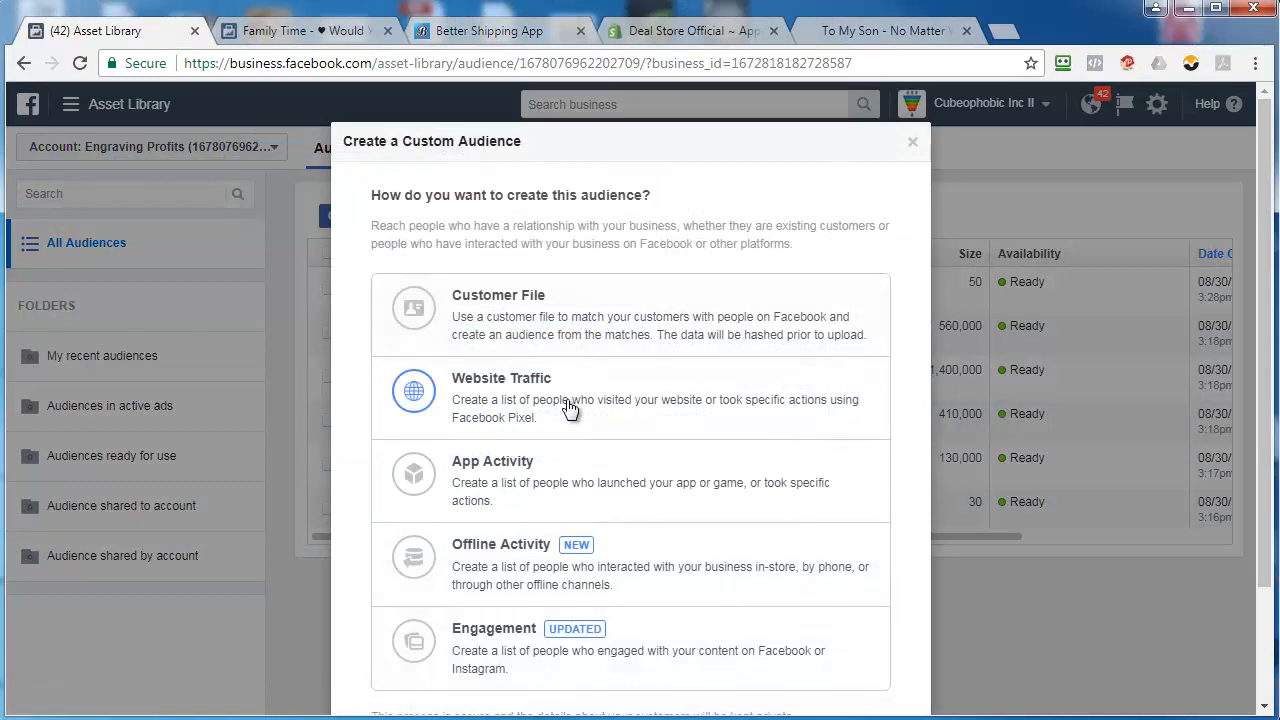
{"action": "left_click", "coordinate": [568, 408]}
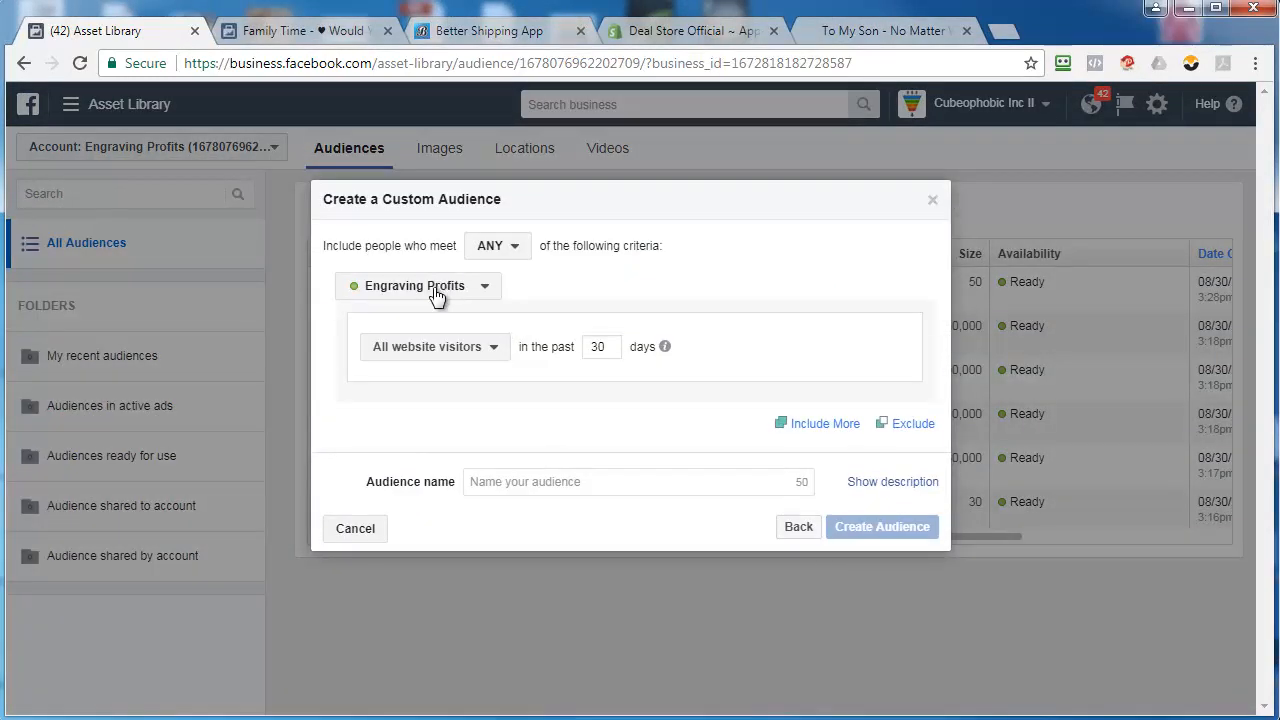
Target people who visited specific web pages in the past 180 days, with the URL containing dad-son-matter
{"action": "left_click", "coordinate": [460, 350]}
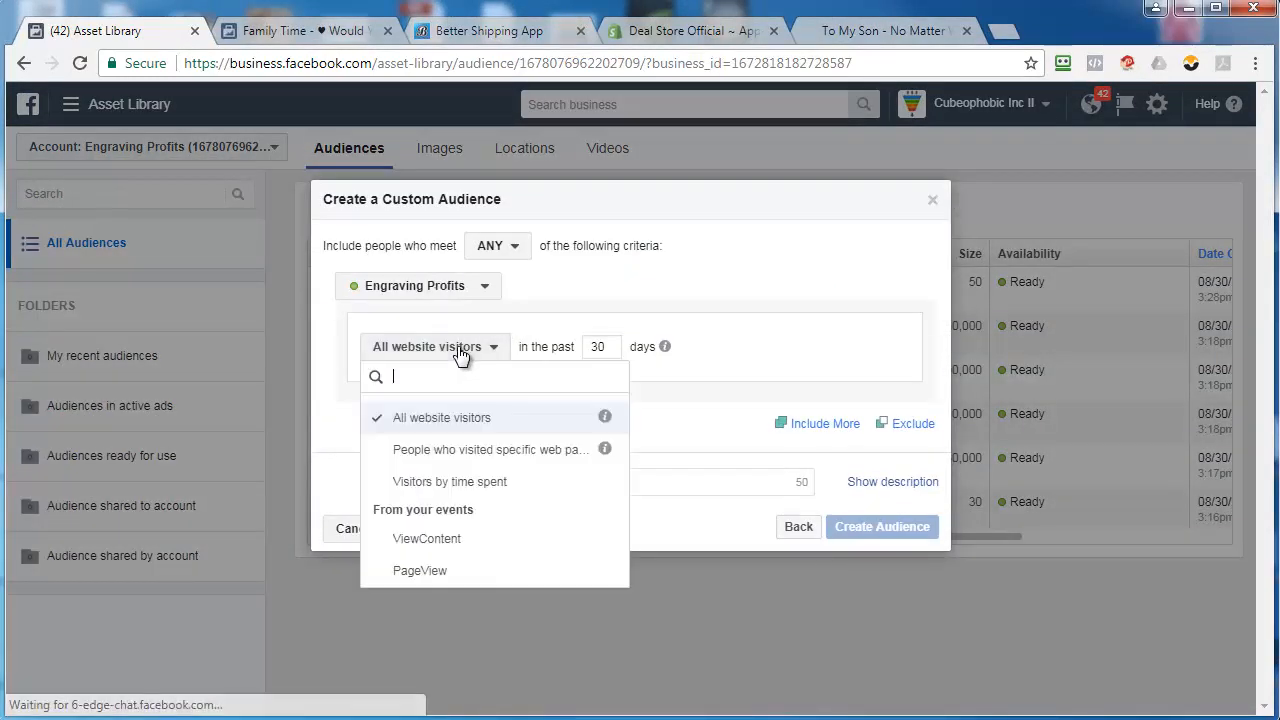
{"action": "left_click", "coordinate": [467, 449]}
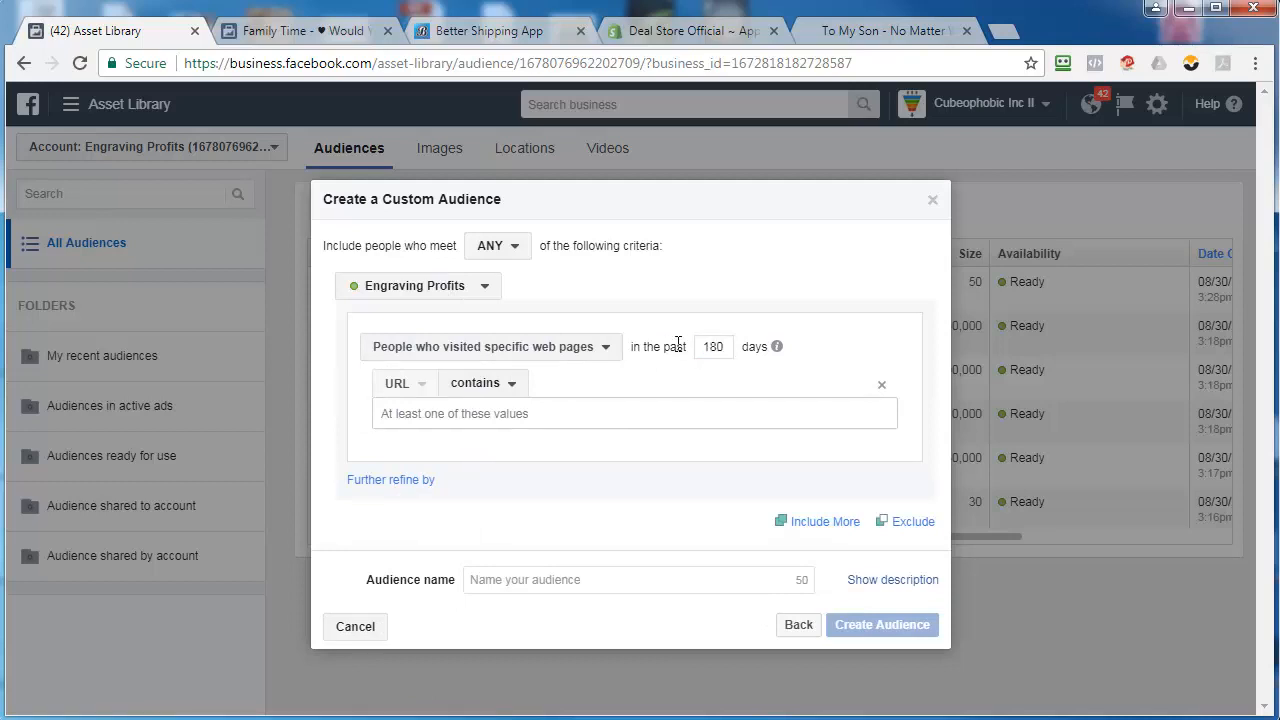
{"action": "right_click", "coordinate": [505, 424]}
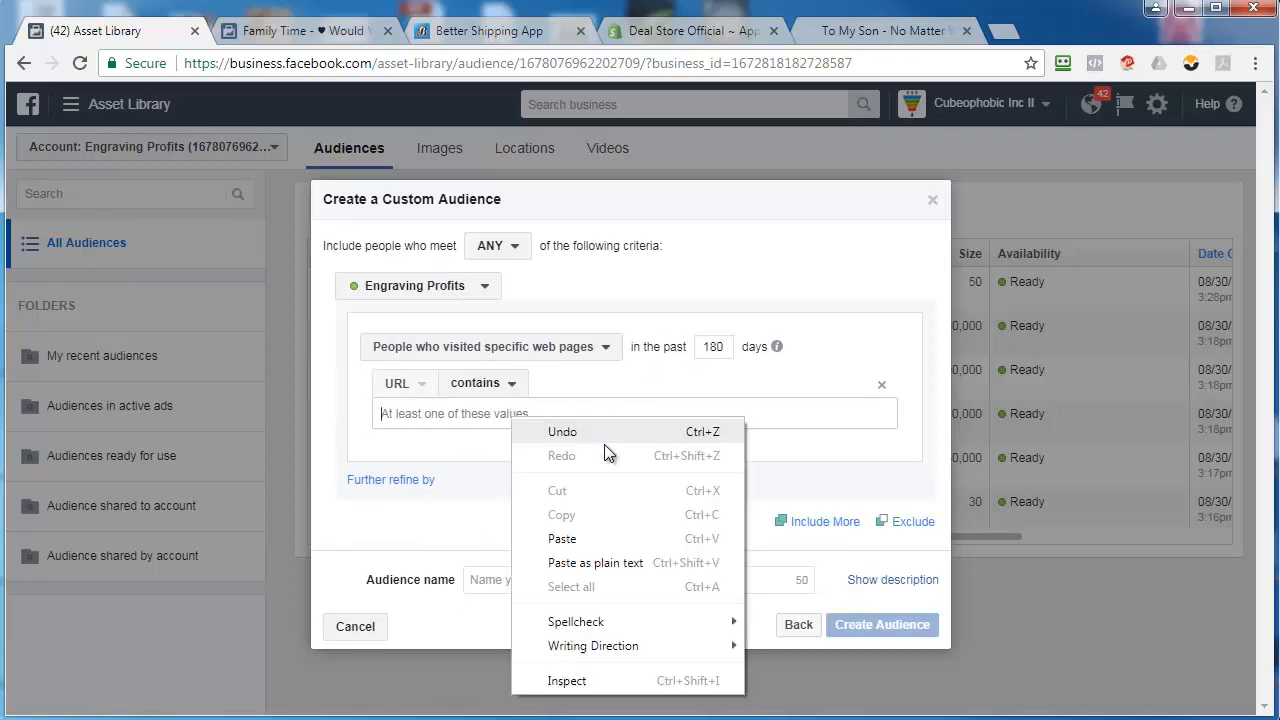
{"action": "left_click", "coordinate": [620, 532]}
Name the audience "002 - Retargeting", create it and finish the audience setup
{"action": "left_click", "coordinate": [515, 580]}
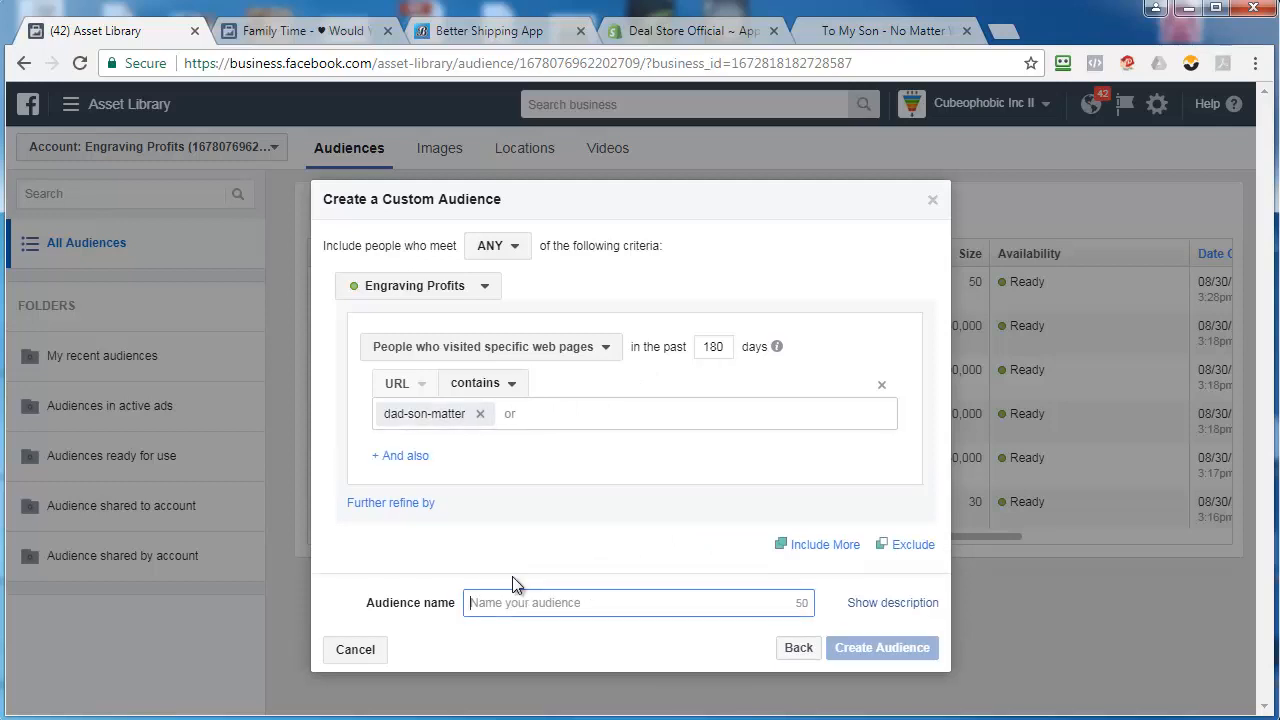
{"action": "type", "text": "002 -"}
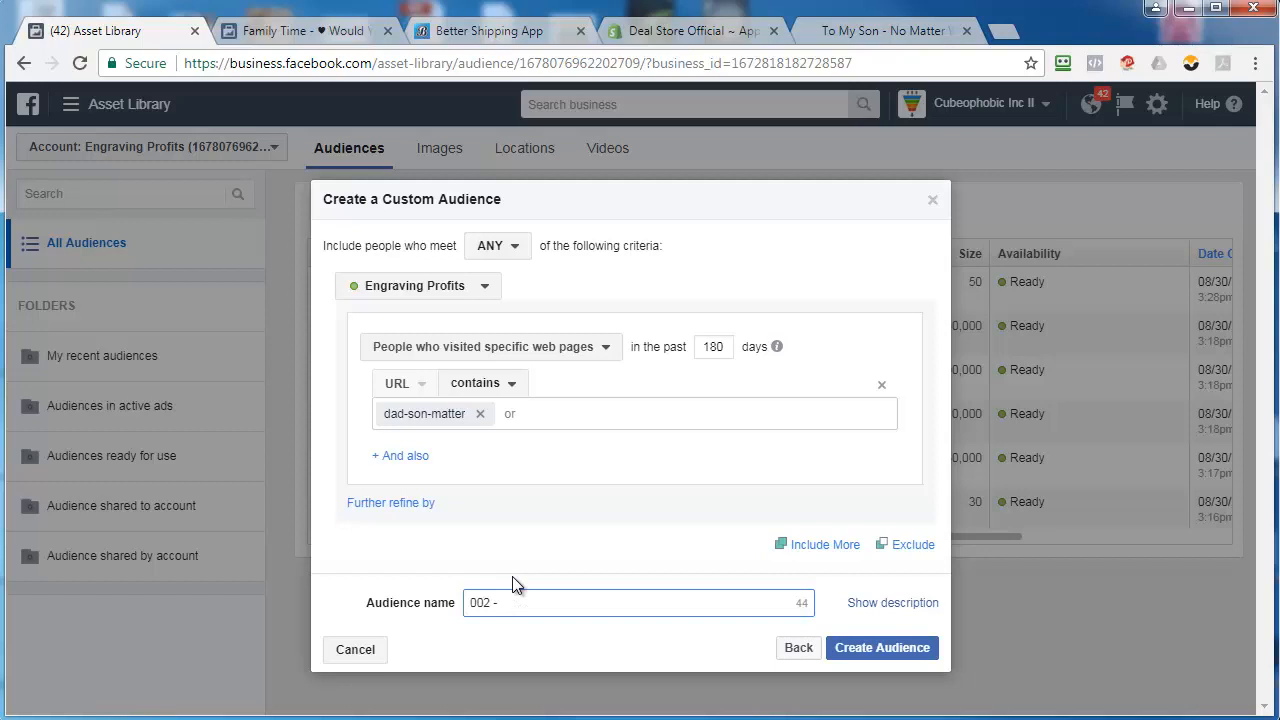
{"action": "type", "text": " Retargeting"}
{"action": "left_click", "coordinate": [888, 648]}
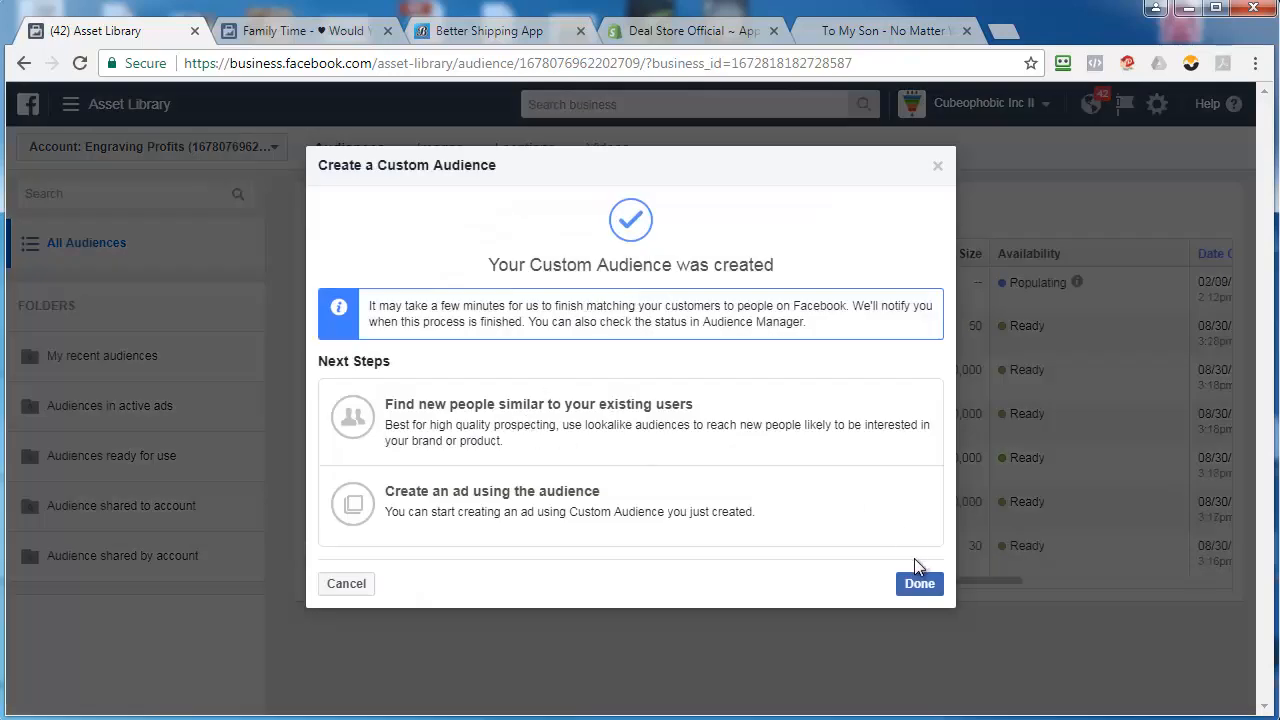
{"action": "left_click", "coordinate": [919, 584]}
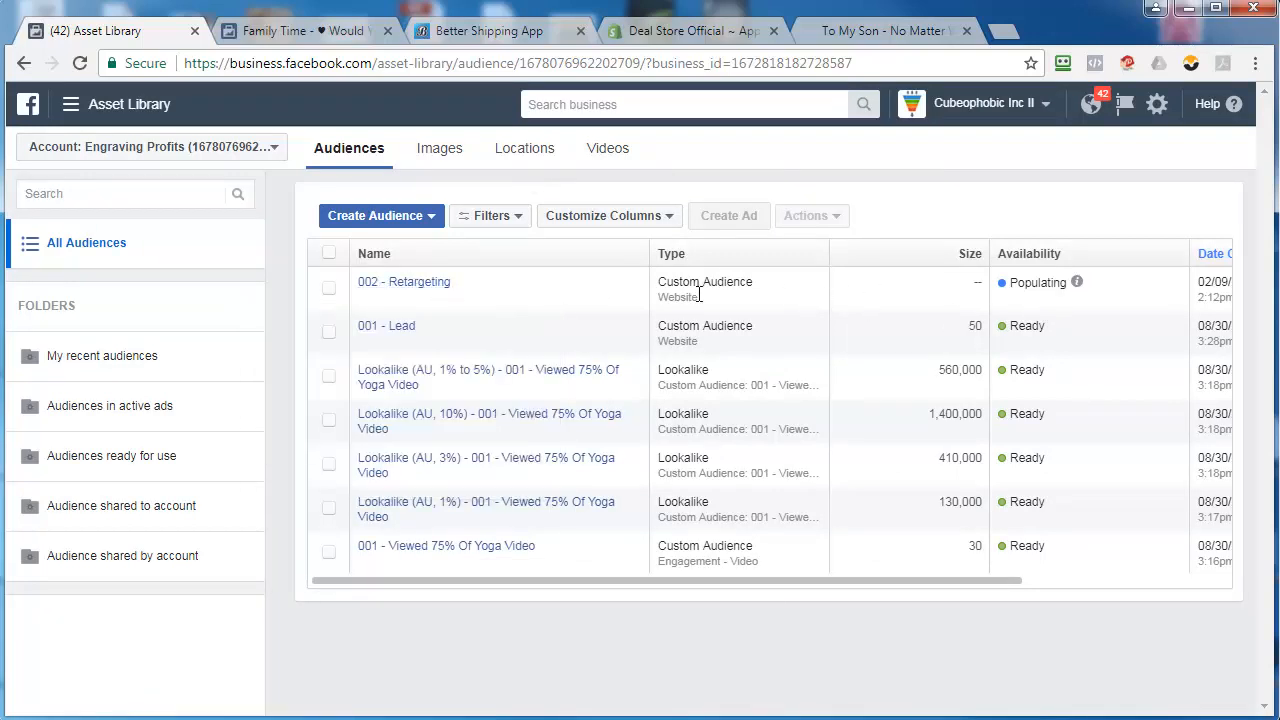
{"action": "mouse_move", "coordinate": [380, 287]}
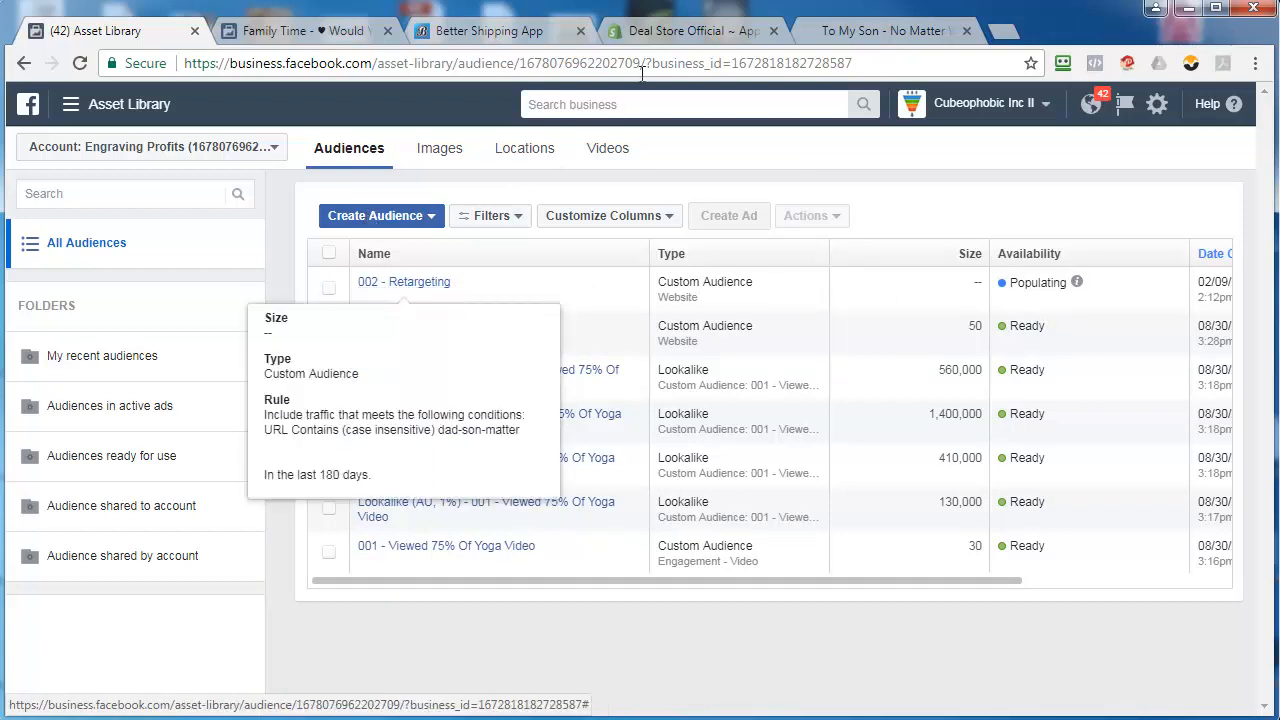
View the available image styles for the To My Son - No Matter Who Enters product in Shopify's ShineOn app
{"action": "left_click", "coordinate": [858, 31]}
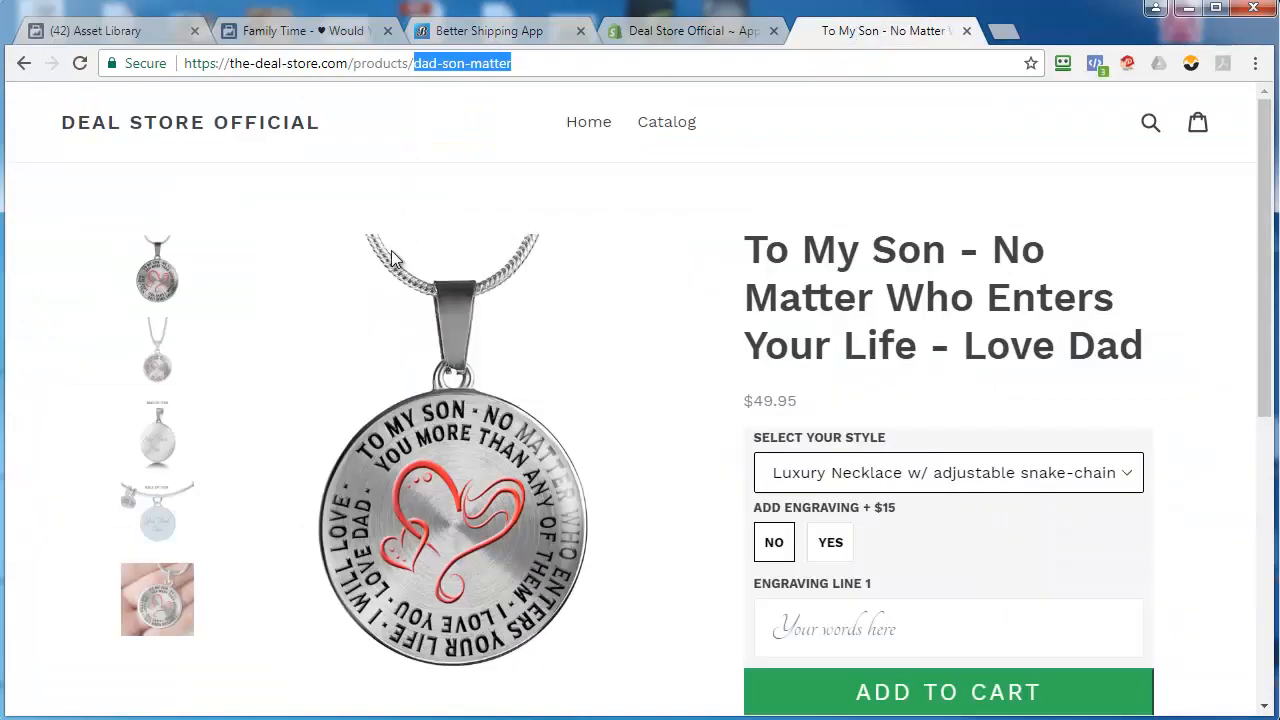
{"action": "left_click", "coordinate": [648, 28]}
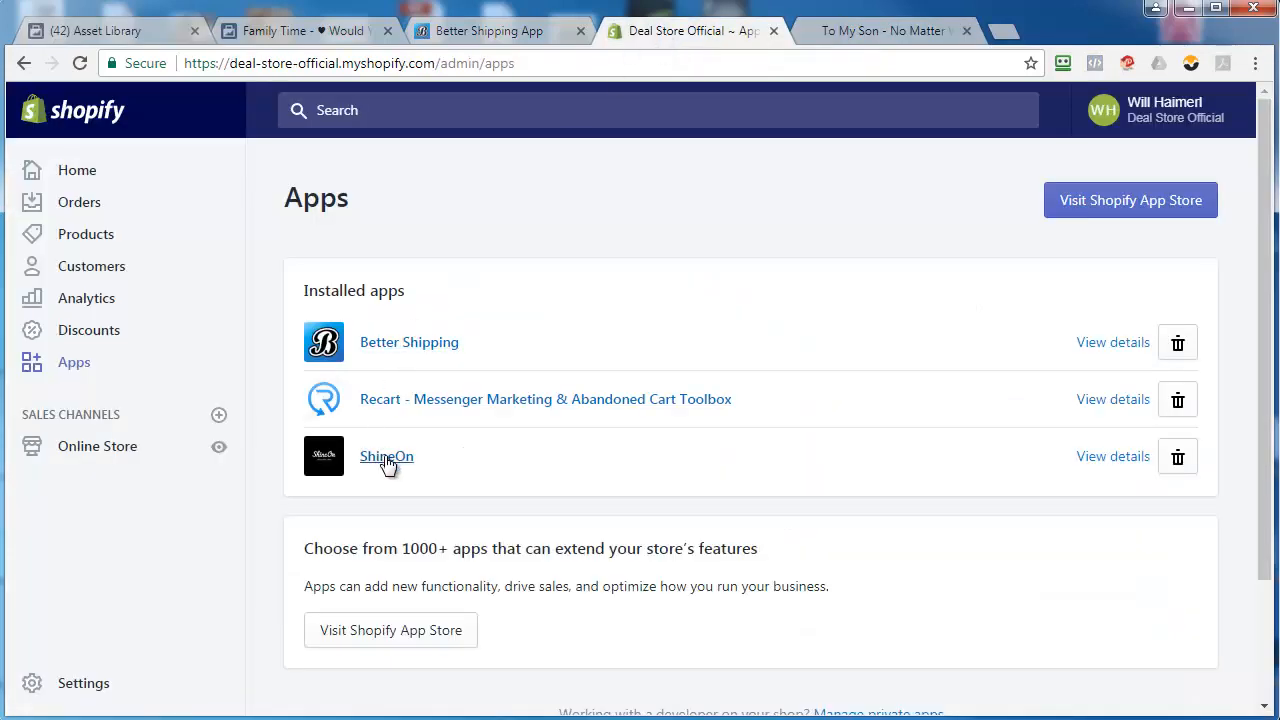
{"action": "left_click", "coordinate": [388, 458]}
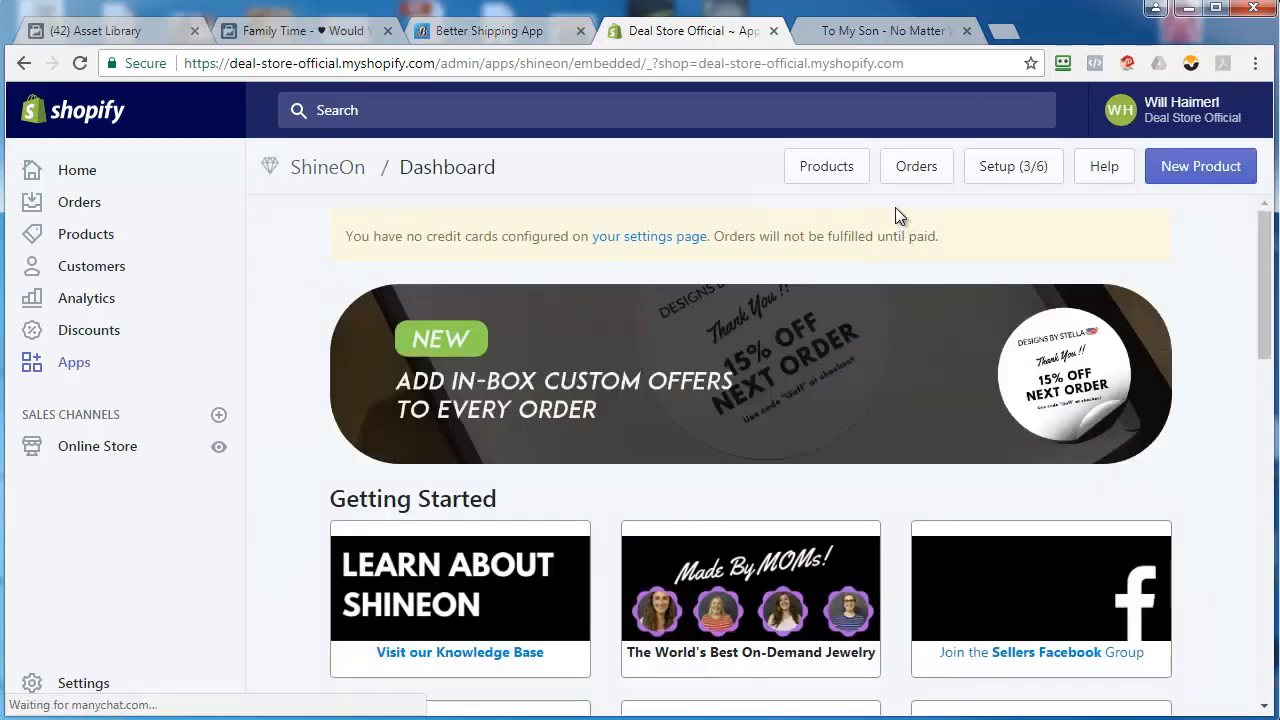
{"action": "left_click", "coordinate": [826, 166]}
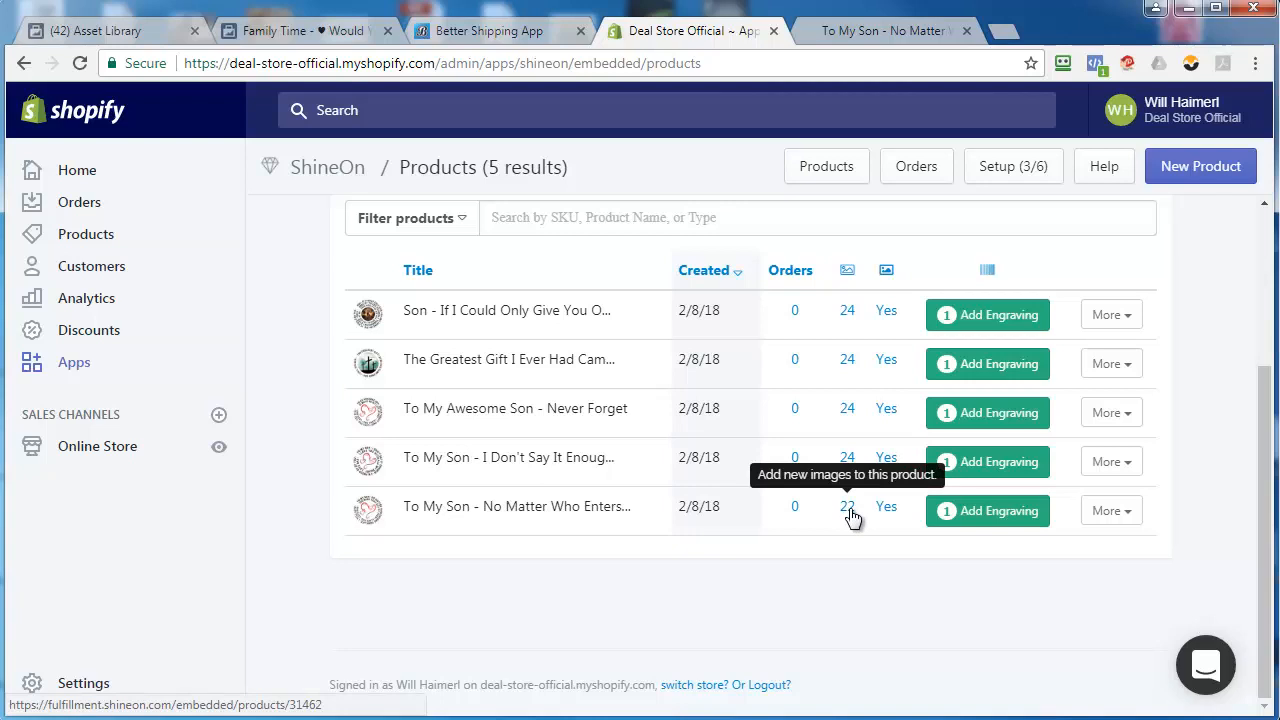
{"action": "left_click", "coordinate": [847, 508]}
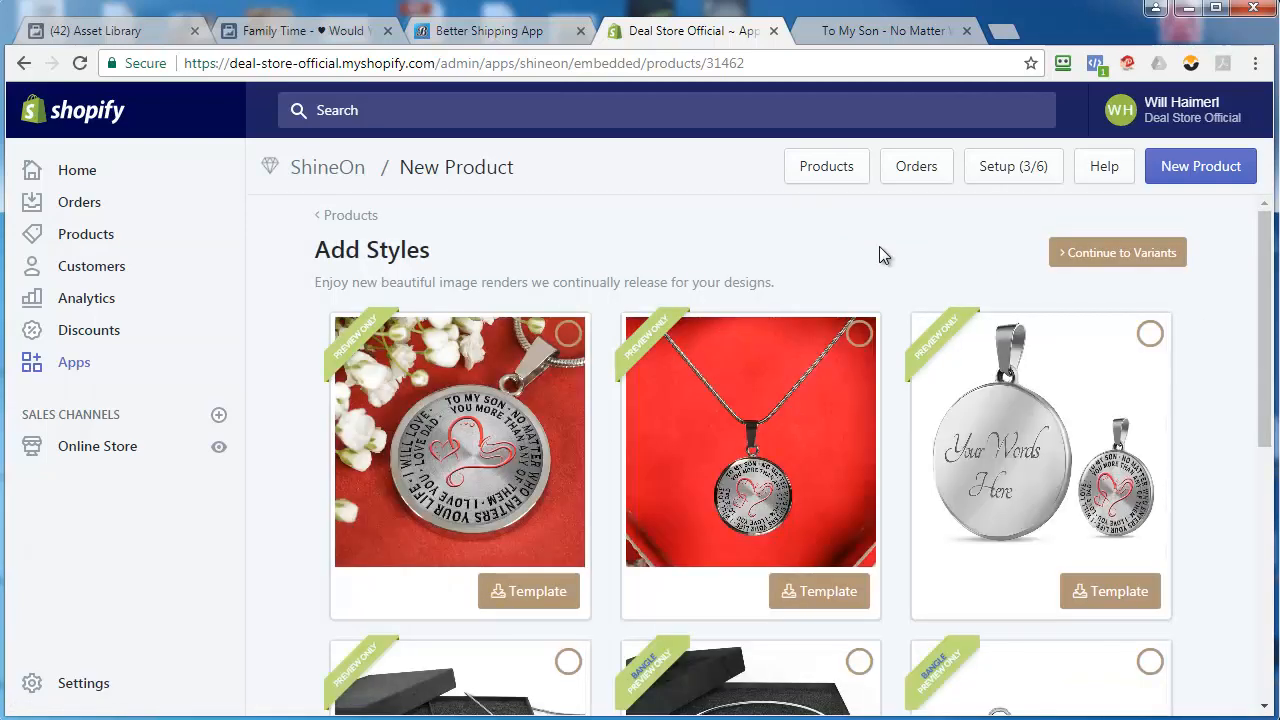
Save the store page's main necklace image as just-necklace in family time's "to my son - no matter who enters your life - love dad" folder
{"action": "left_click", "coordinate": [868, 42]}
{"action": "right_click", "coordinate": [505, 485]}
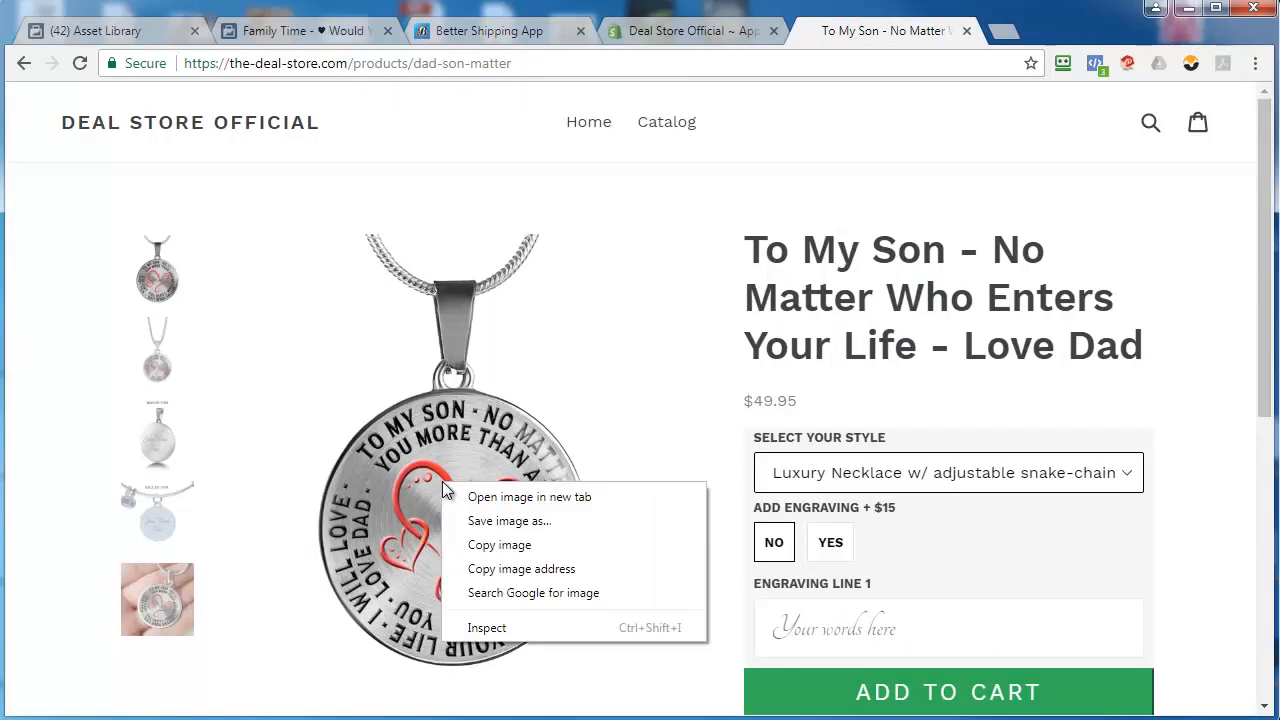
{"action": "left_click", "coordinate": [534, 519]}
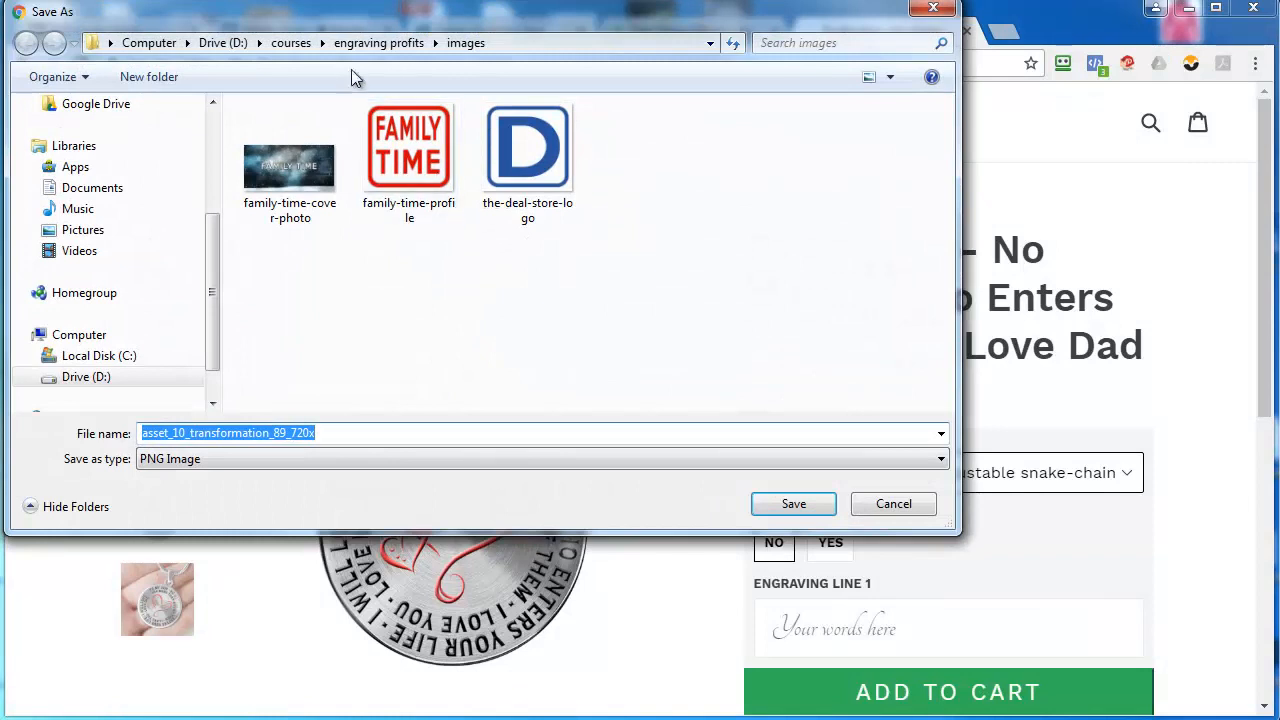
{"action": "left_click", "coordinate": [368, 43]}
{"action": "double_click", "coordinate": [308, 177]}
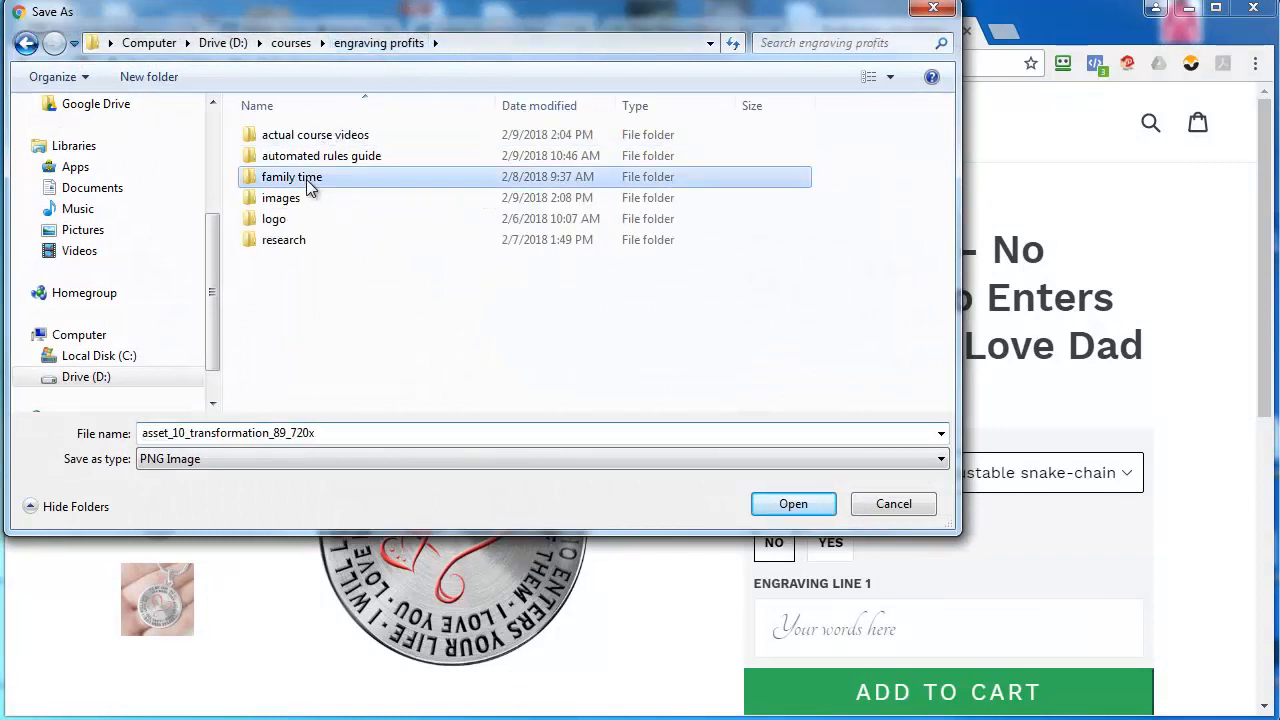
{"action": "left_click", "coordinate": [318, 224]}
{"action": "double_click", "coordinate": [318, 224]}
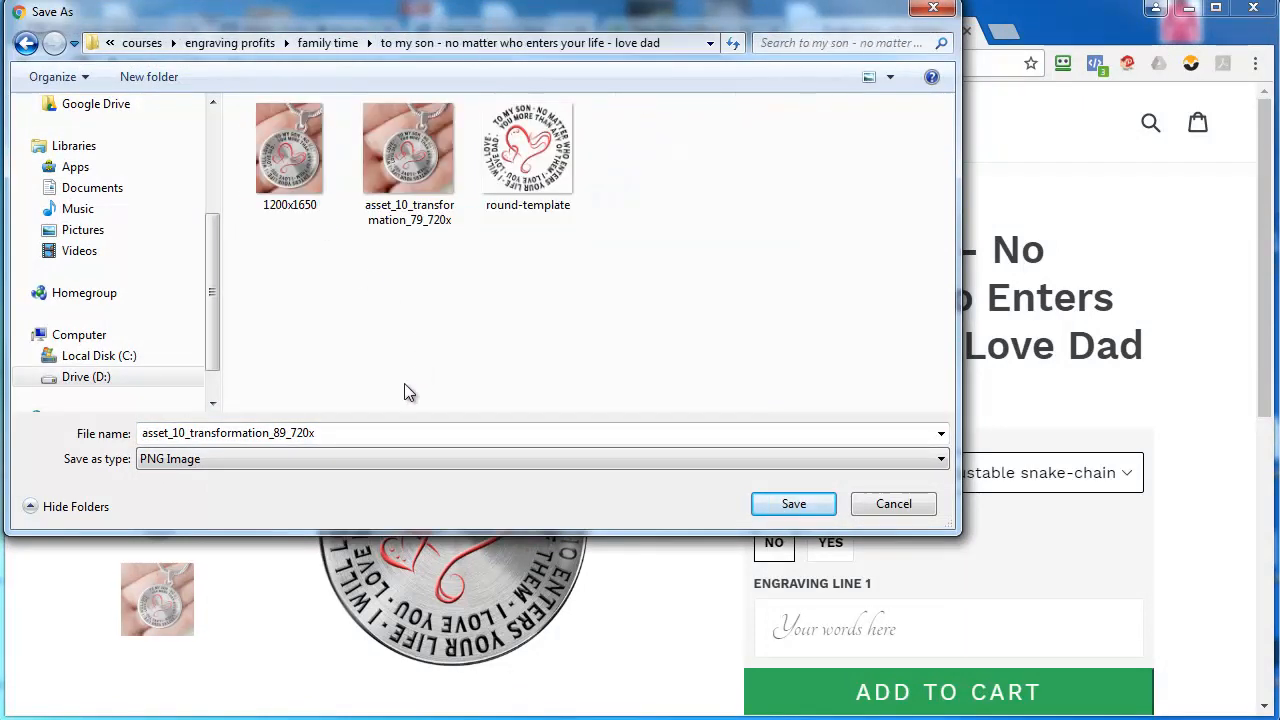
{"action": "double_click", "coordinate": [374, 434]}
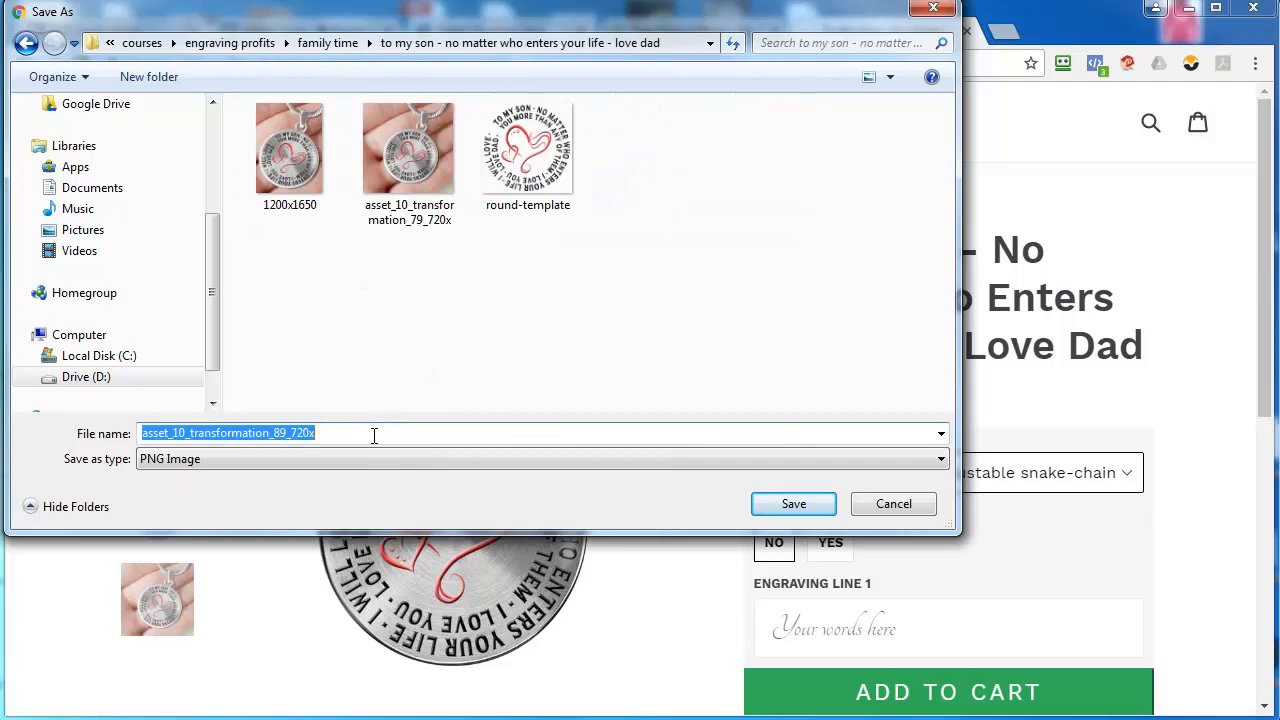
{"action": "type", "text": "just-necklace"}
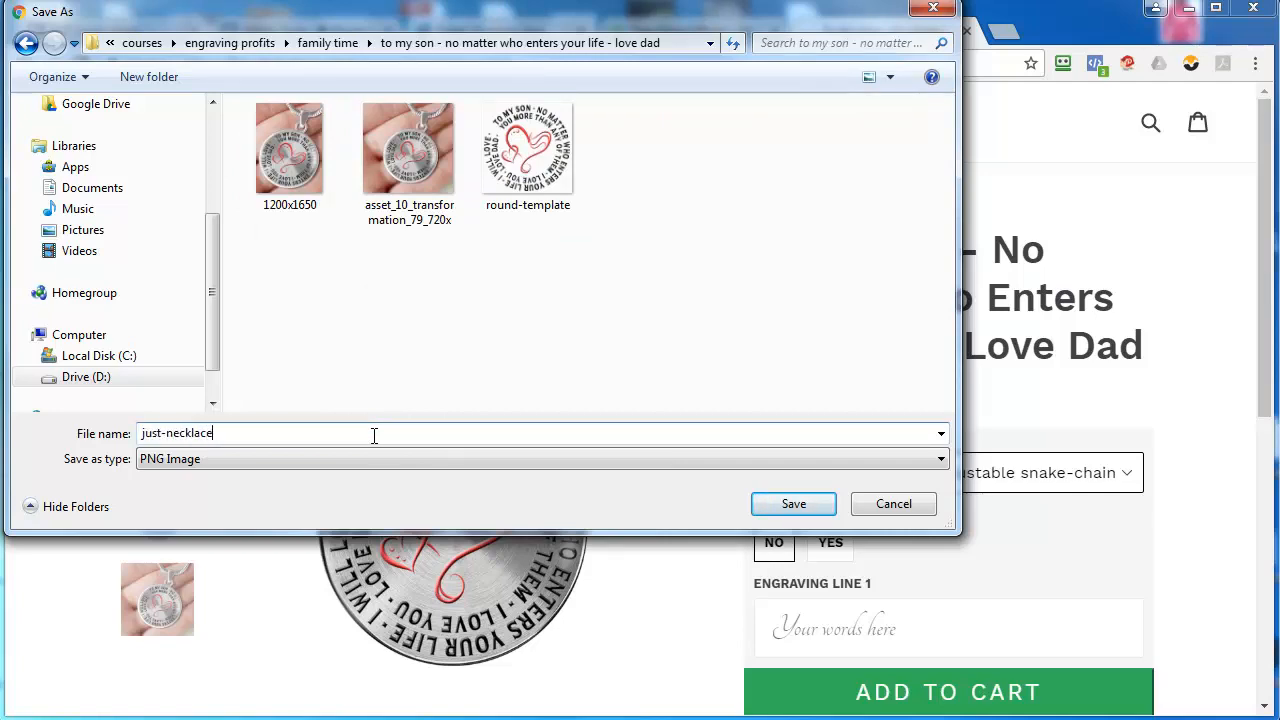
{"action": "key", "text": "Return"}
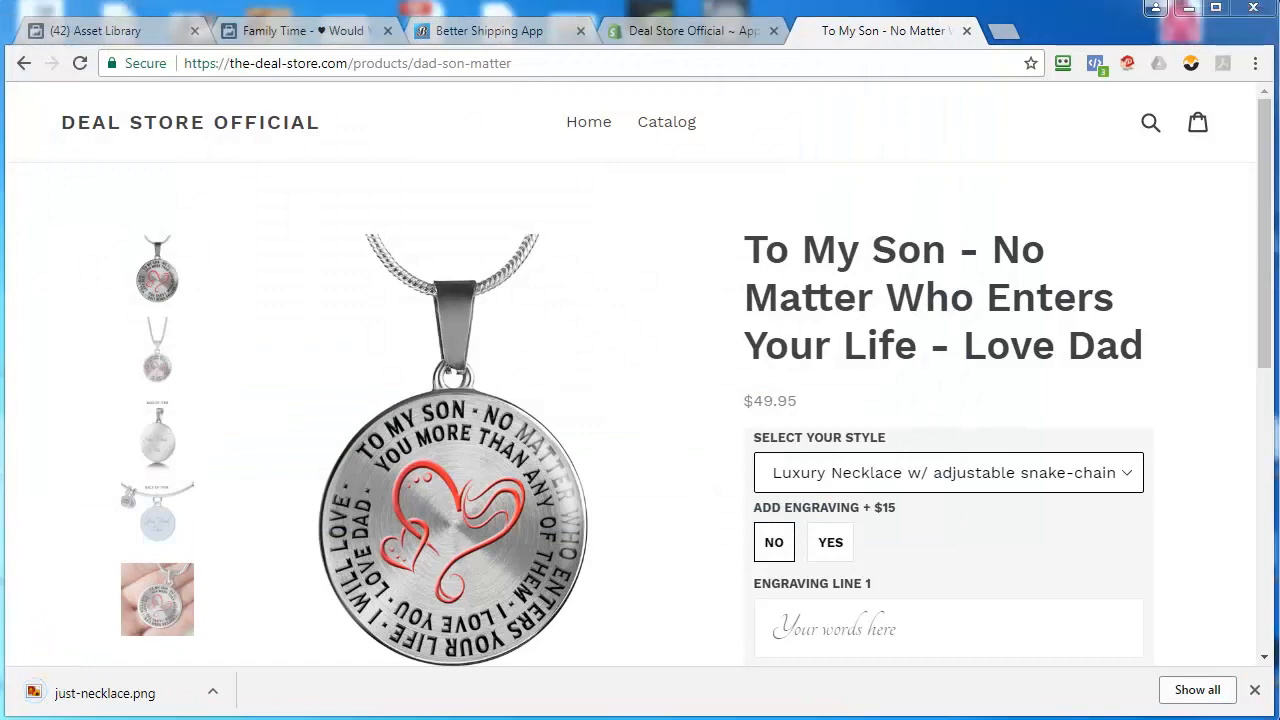
Switch to Photoshop and open just-necklace from the "to my son - no matter who enters your life - love dad" folder
{"action": "key", "text": "alt+Tab"}
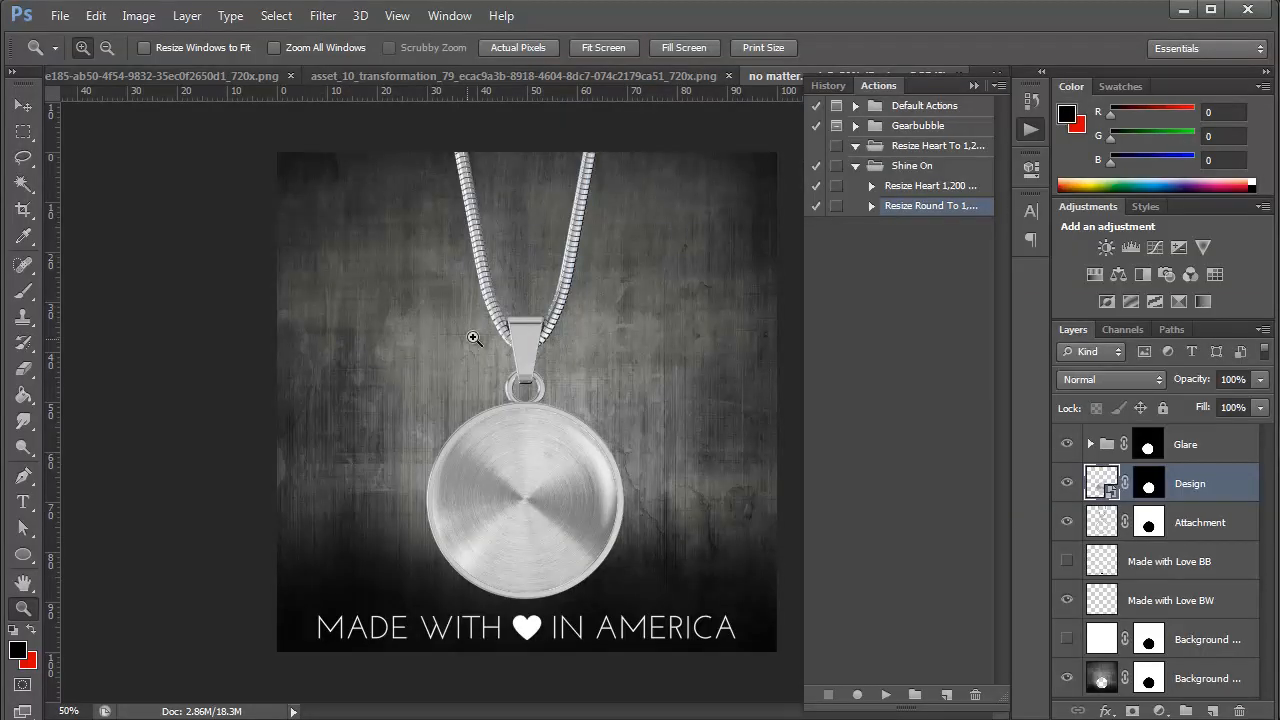
{"action": "left_click", "coordinate": [60, 16]}
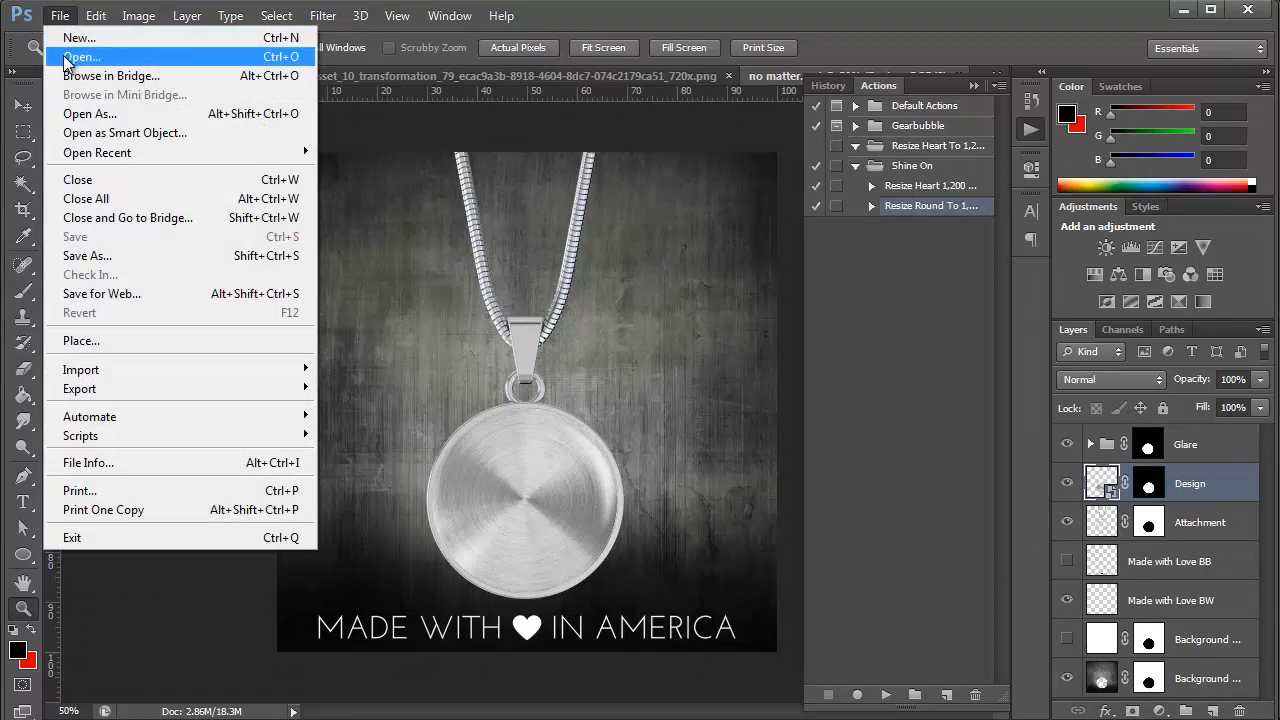
{"action": "left_click", "coordinate": [82, 57]}
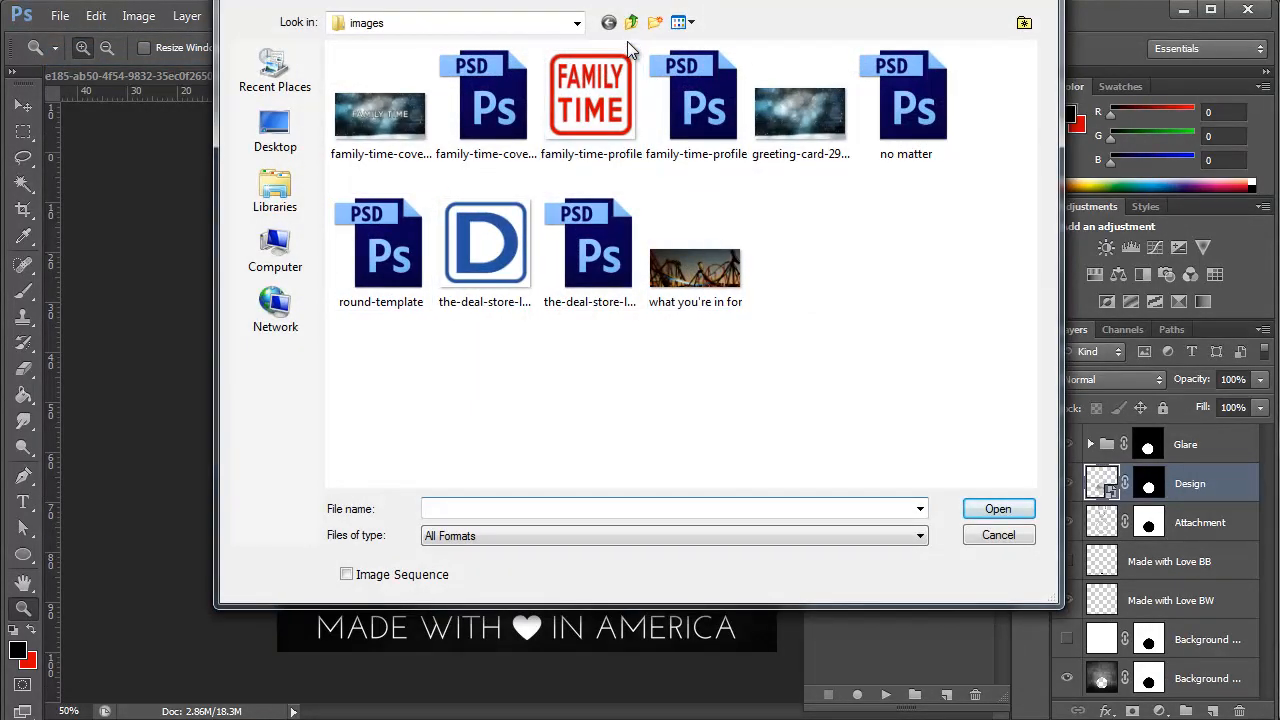
{"action": "left_click", "coordinate": [629, 25]}
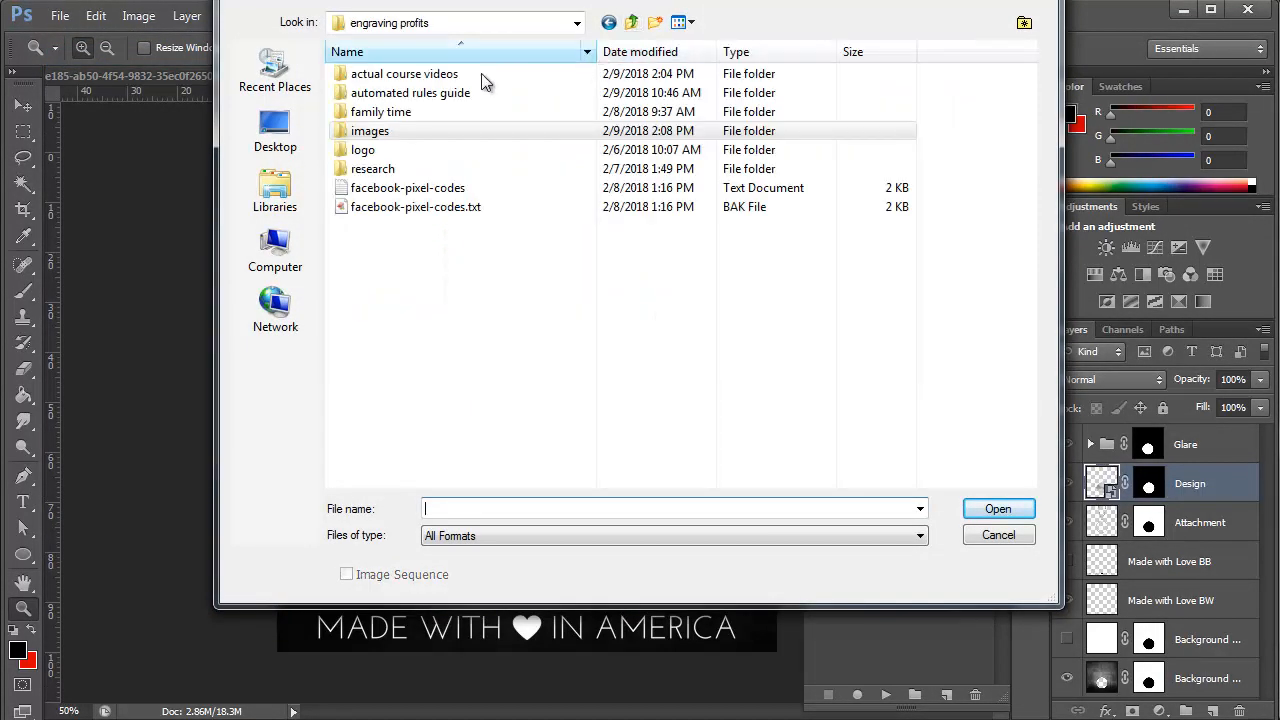
{"action": "double_click", "coordinate": [412, 107]}
{"action": "double_click", "coordinate": [418, 151]}
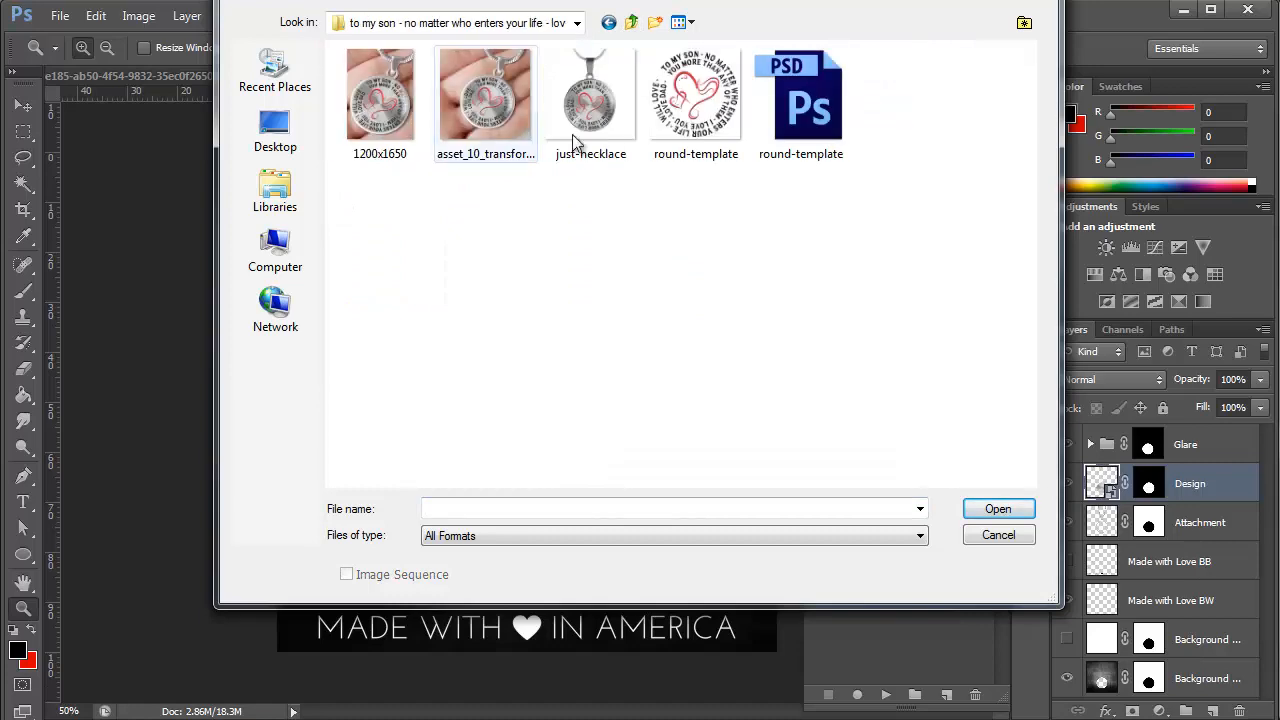
{"action": "double_click", "coordinate": [591, 130]}
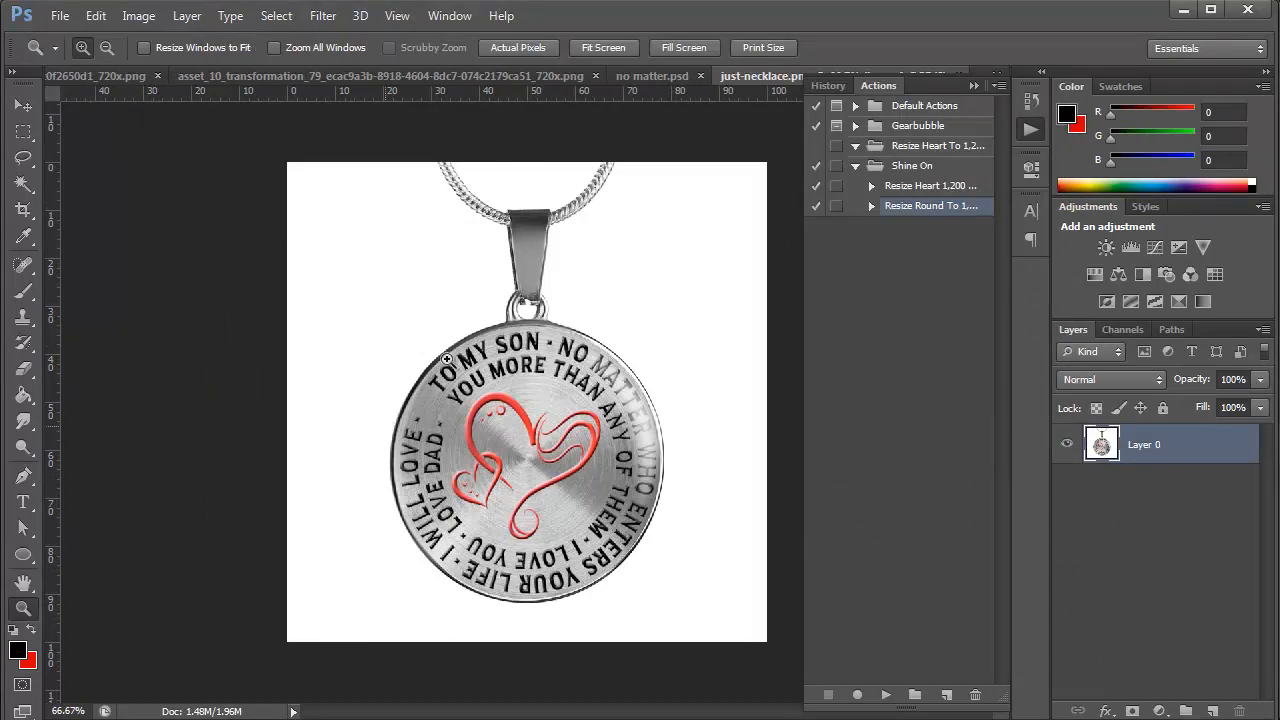
Resize the just-necklace image to 628 pixels high with constrained proportions
{"action": "left_click", "coordinate": [135, 18]}
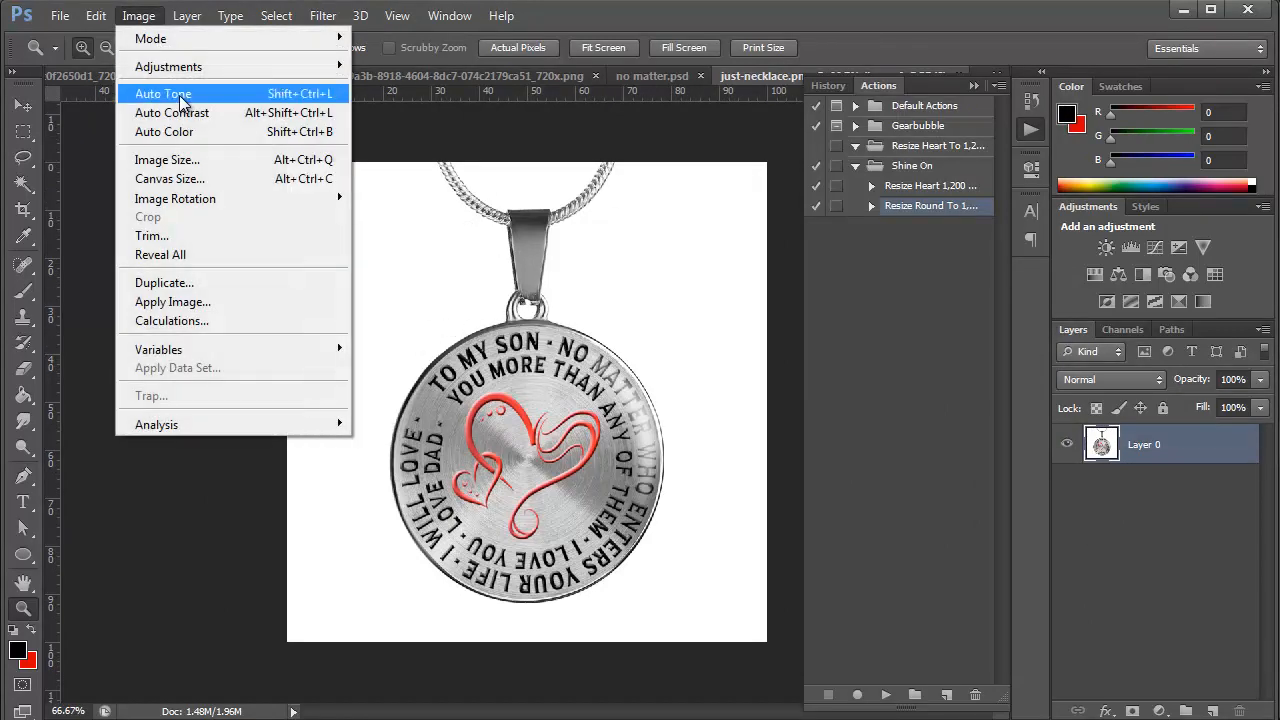
{"action": "left_click", "coordinate": [187, 160]}
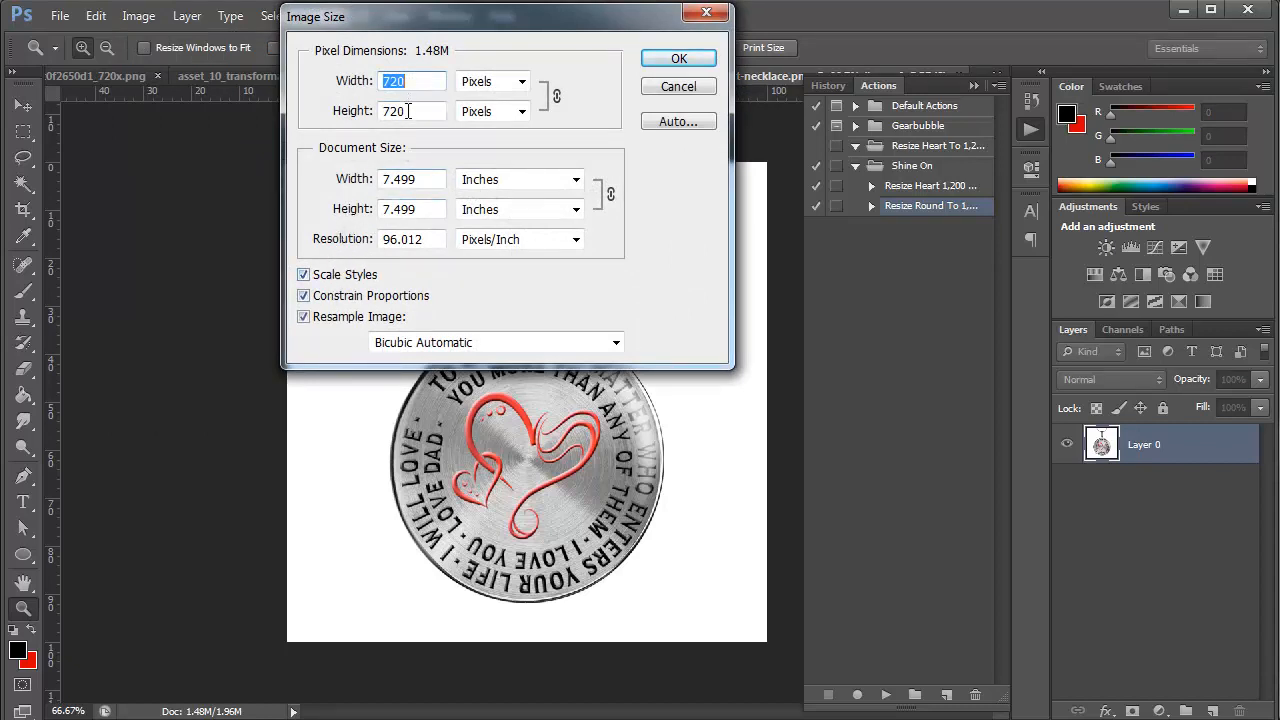
{"action": "key", "text": "Tab"}
{"action": "type", "text": "628"}
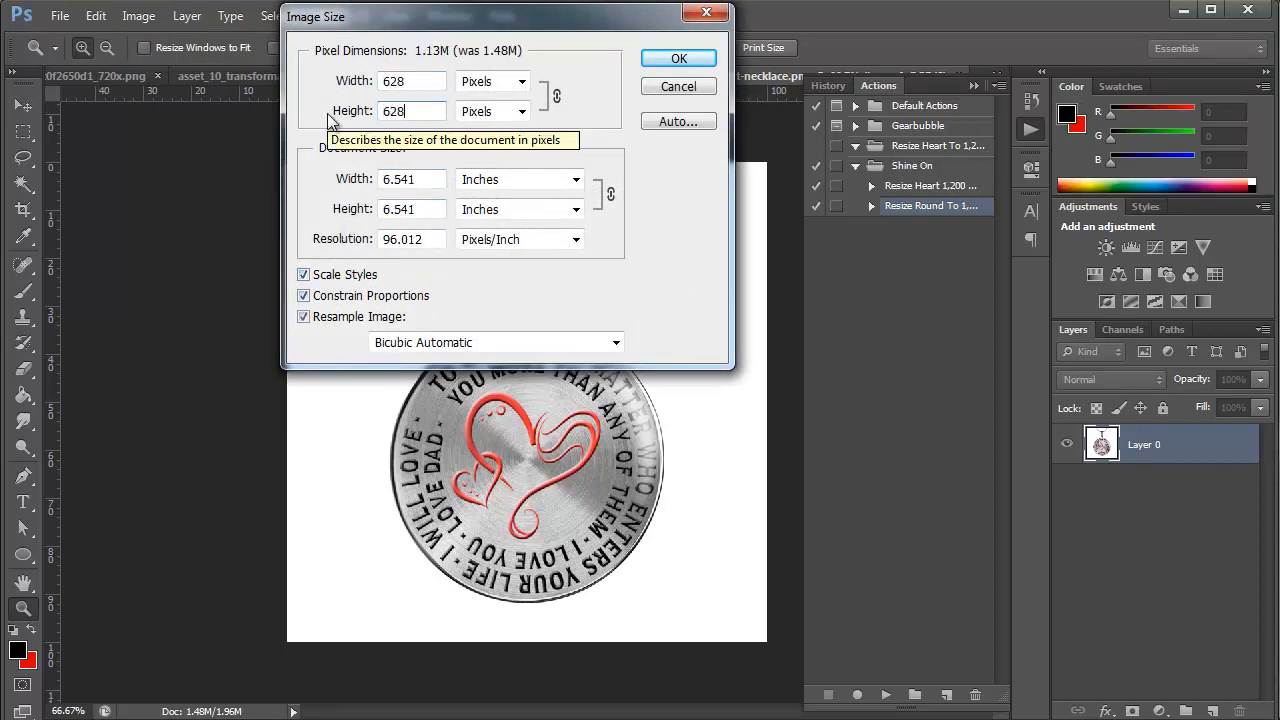
{"action": "key", "text": "Return"}
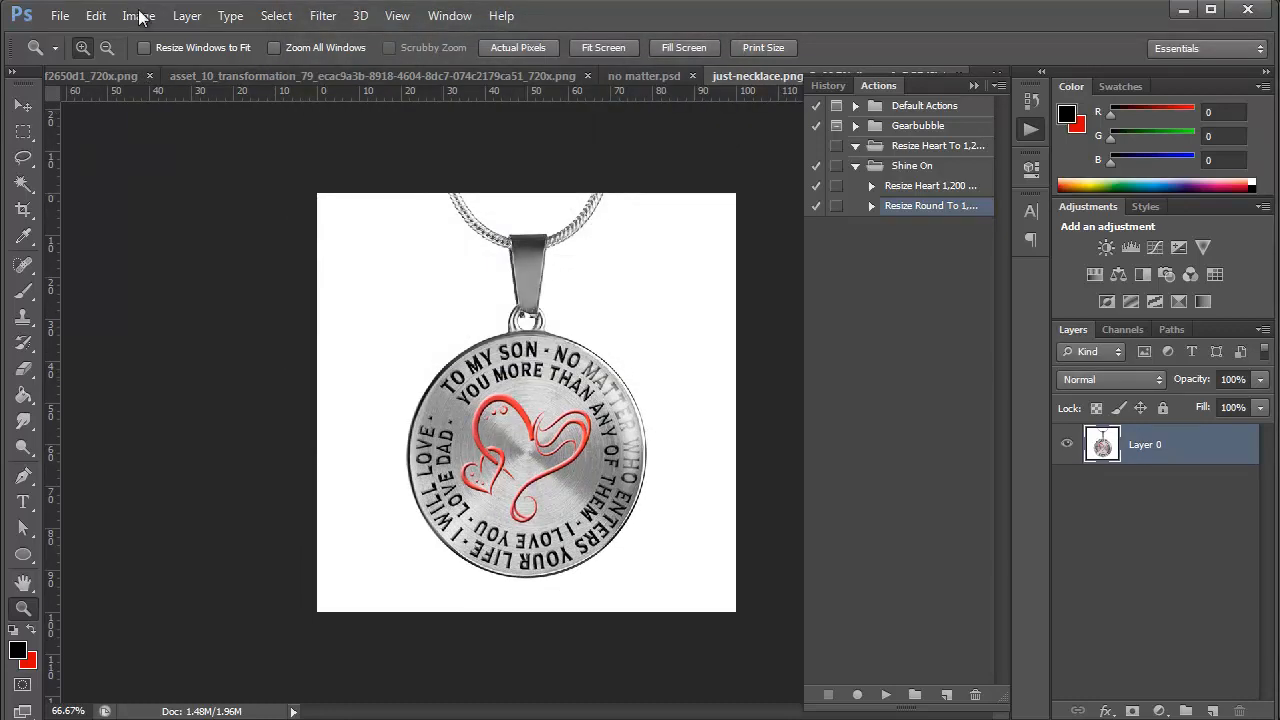
Widen the canvas to 1200 pixels with the necklace kept centered
{"action": "left_click", "coordinate": [139, 22]}
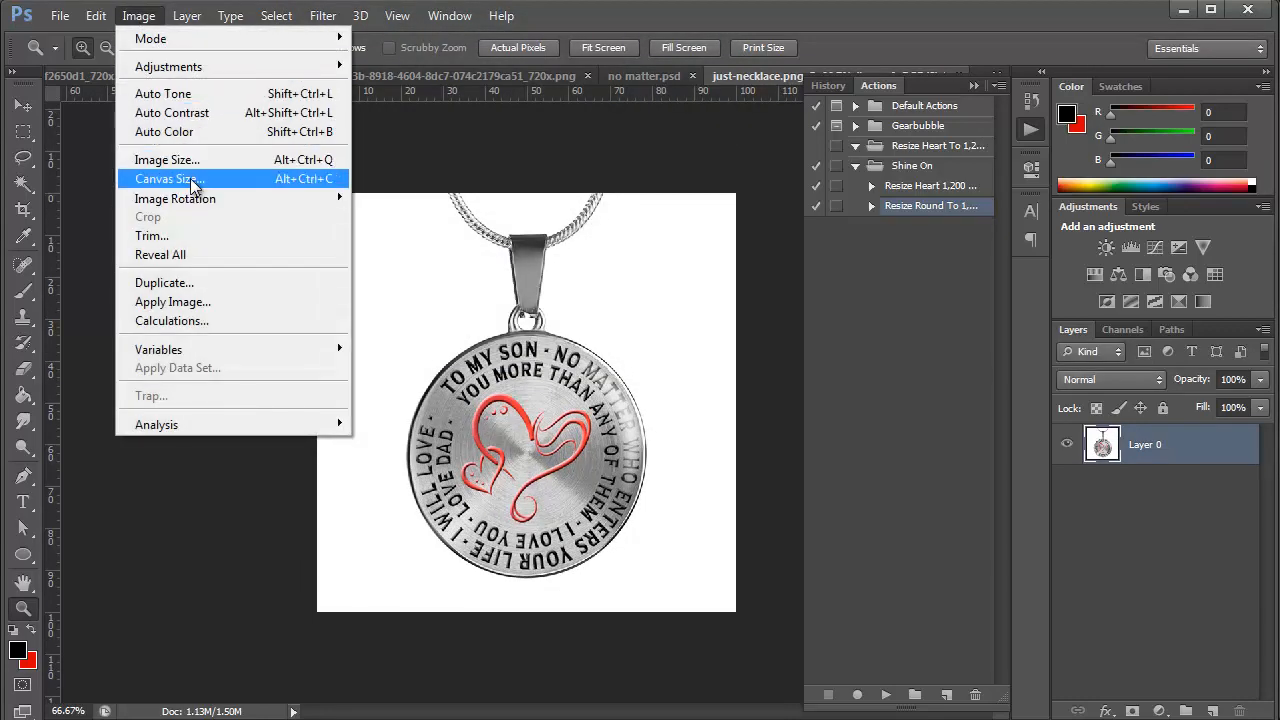
{"action": "left_click", "coordinate": [180, 178]}
{"action": "left_click", "coordinate": [557, 155]}
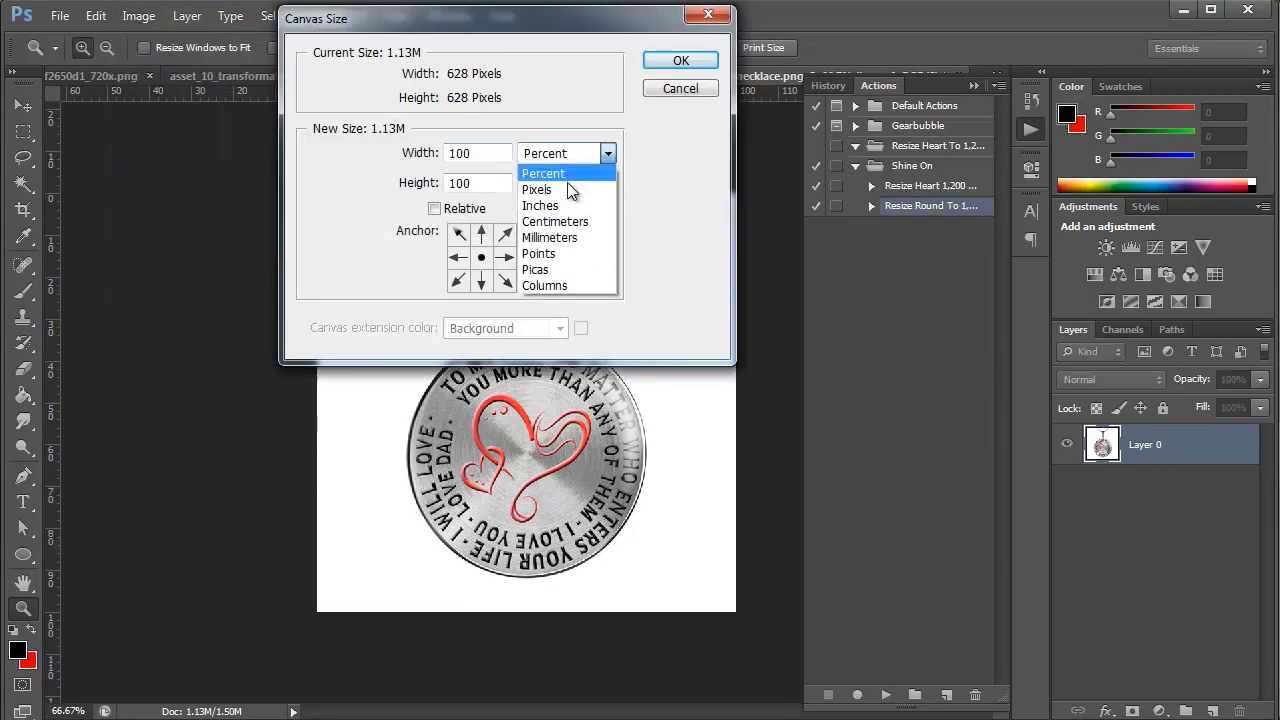
{"action": "left_click", "coordinate": [565, 191]}
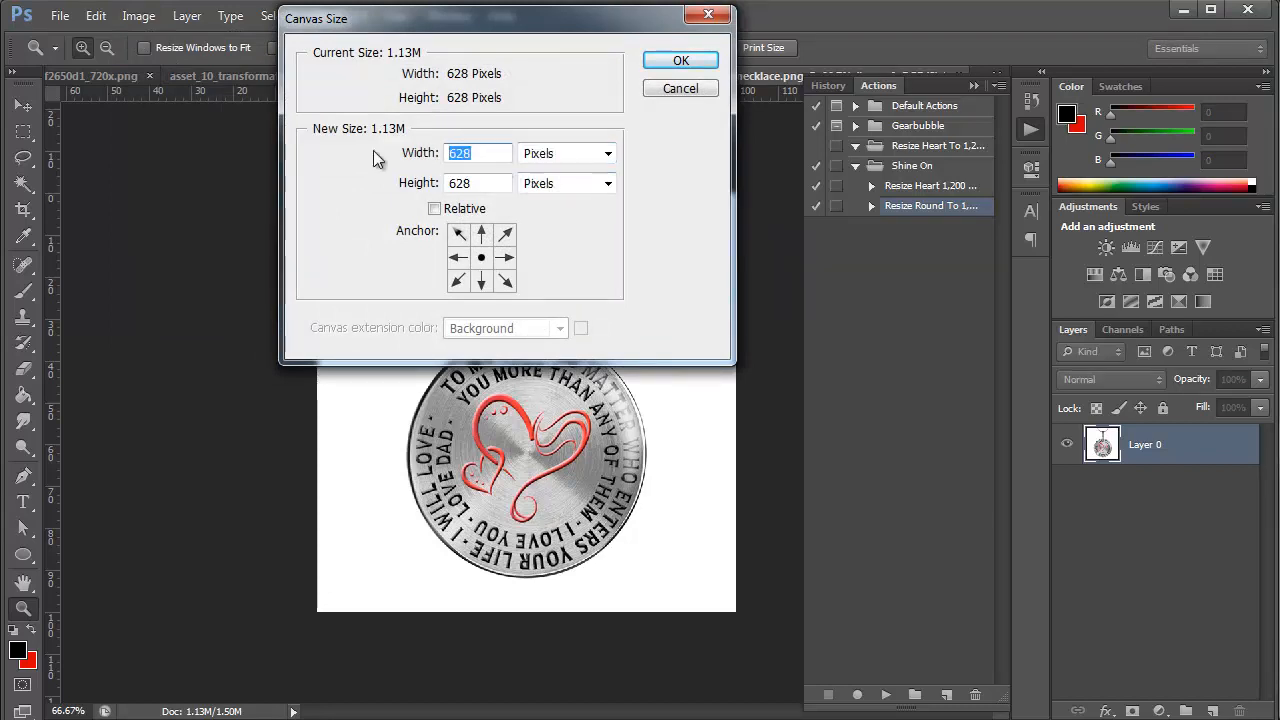
{"action": "type", "text": "1200"}
{"action": "key", "text": "Return"}
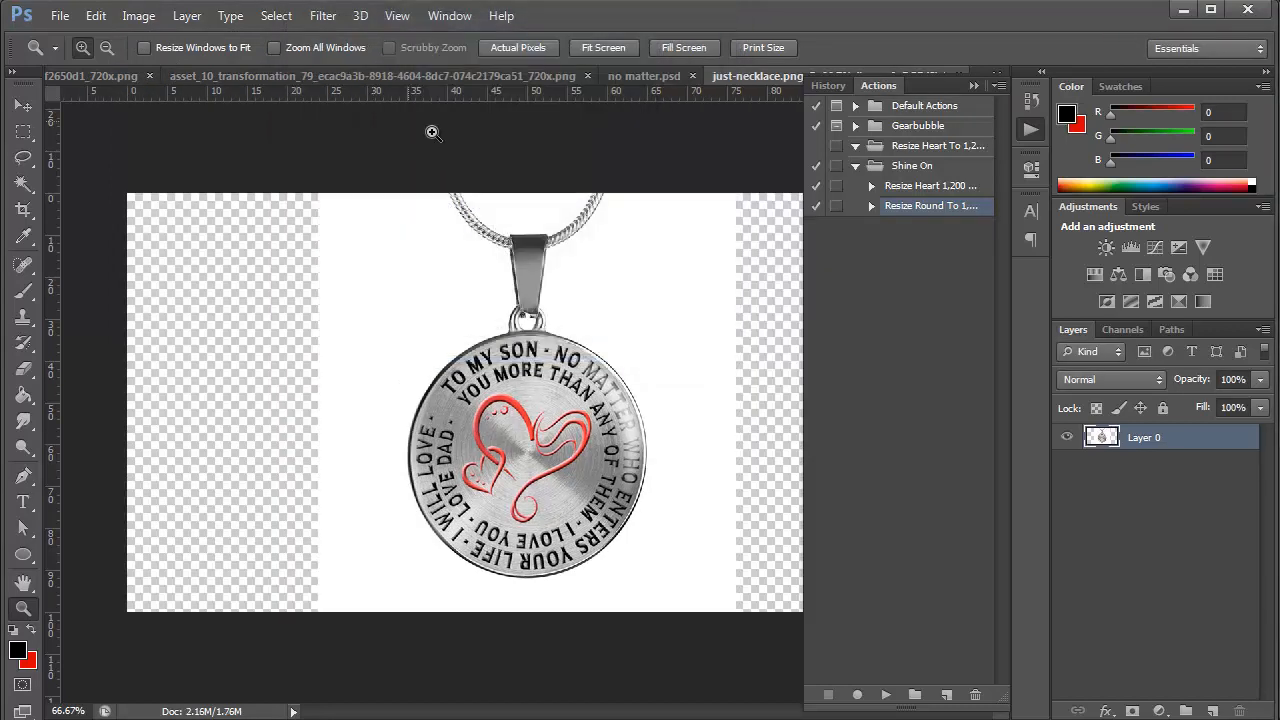
Add a layer beneath the necklace layer and make it a white Solid Color fill, sampling the image's white background
{"action": "left_click", "coordinate": [973, 85]}
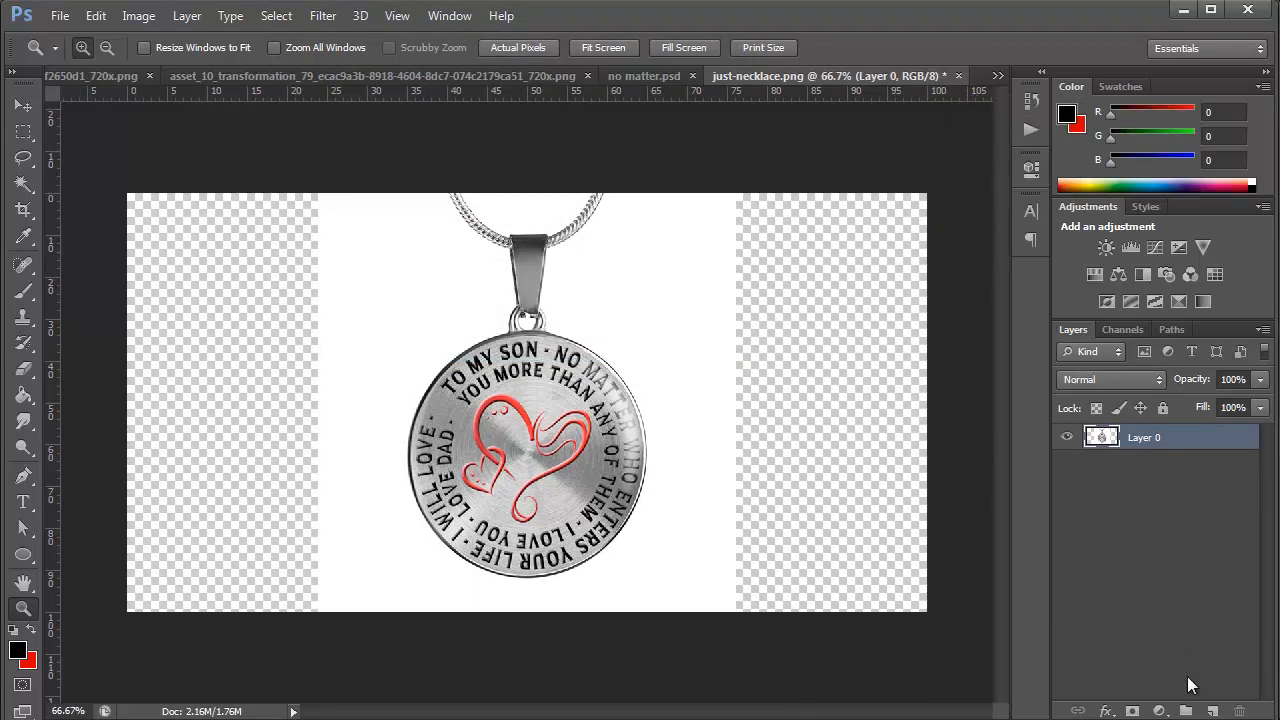
{"action": "left_click", "coordinate": [1212, 711]}
{"action": "left_click_drag", "start_coordinate": [1178, 449], "coordinate": [1168, 488]}
{"action": "left_click", "coordinate": [1158, 711]}
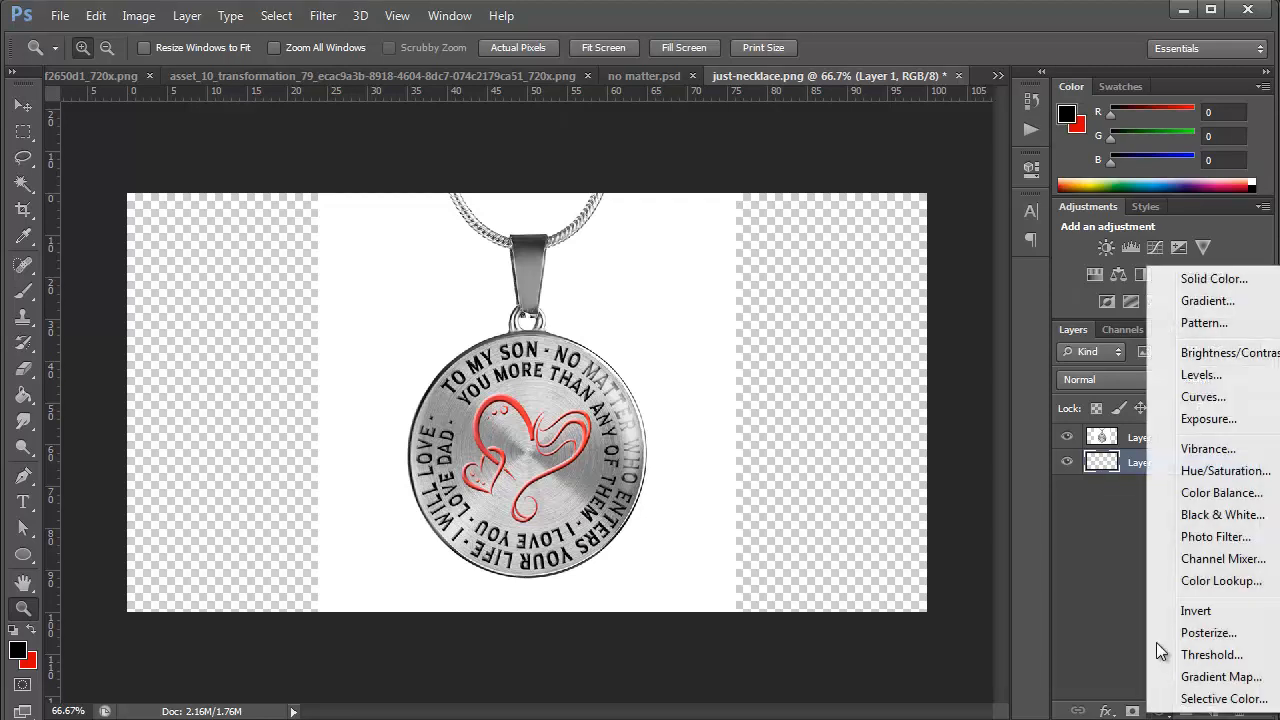
{"action": "left_click", "coordinate": [1082, 274]}
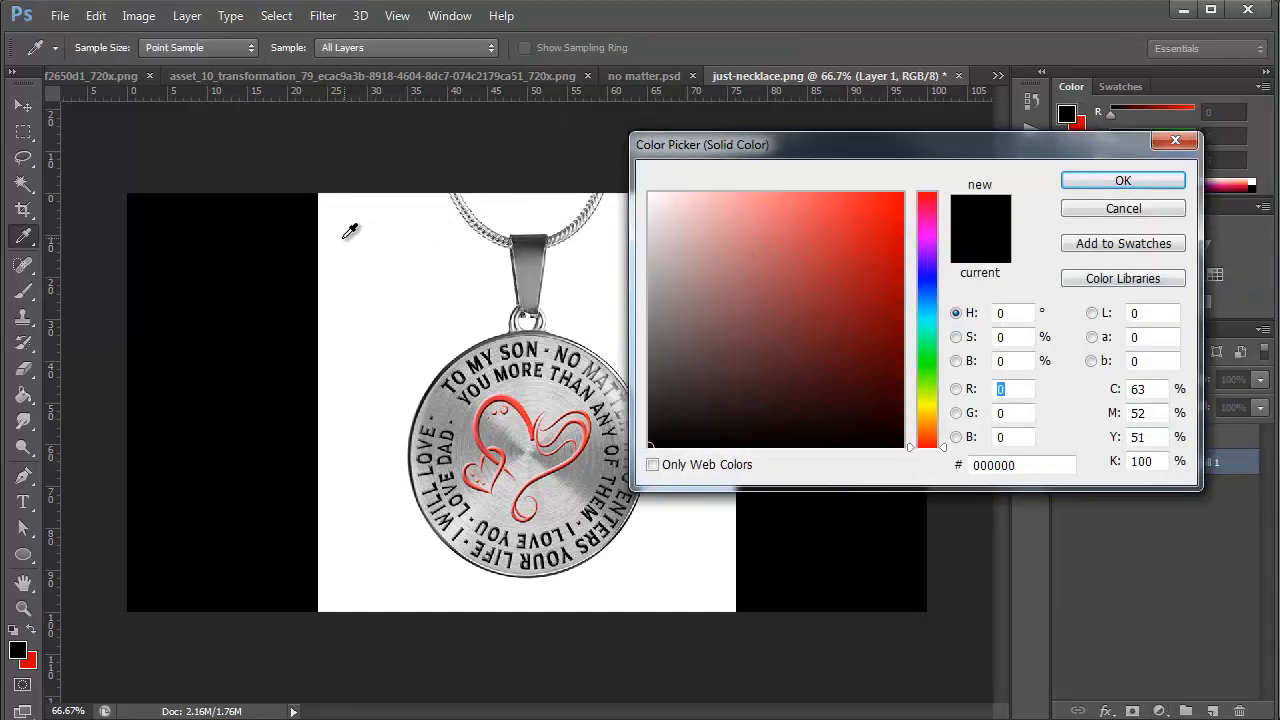
{"action": "left_click", "coordinate": [465, 264]}
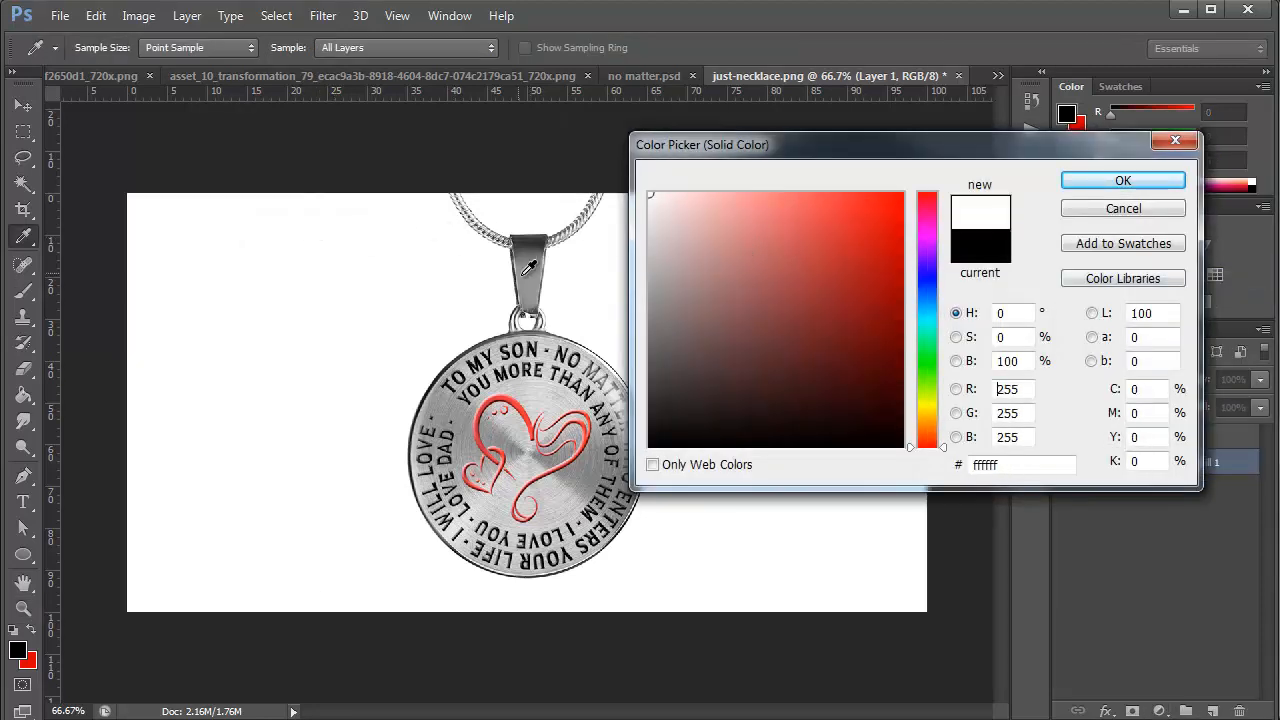
{"action": "left_click", "coordinate": [1120, 181]}
{"action": "key", "text": "z"}
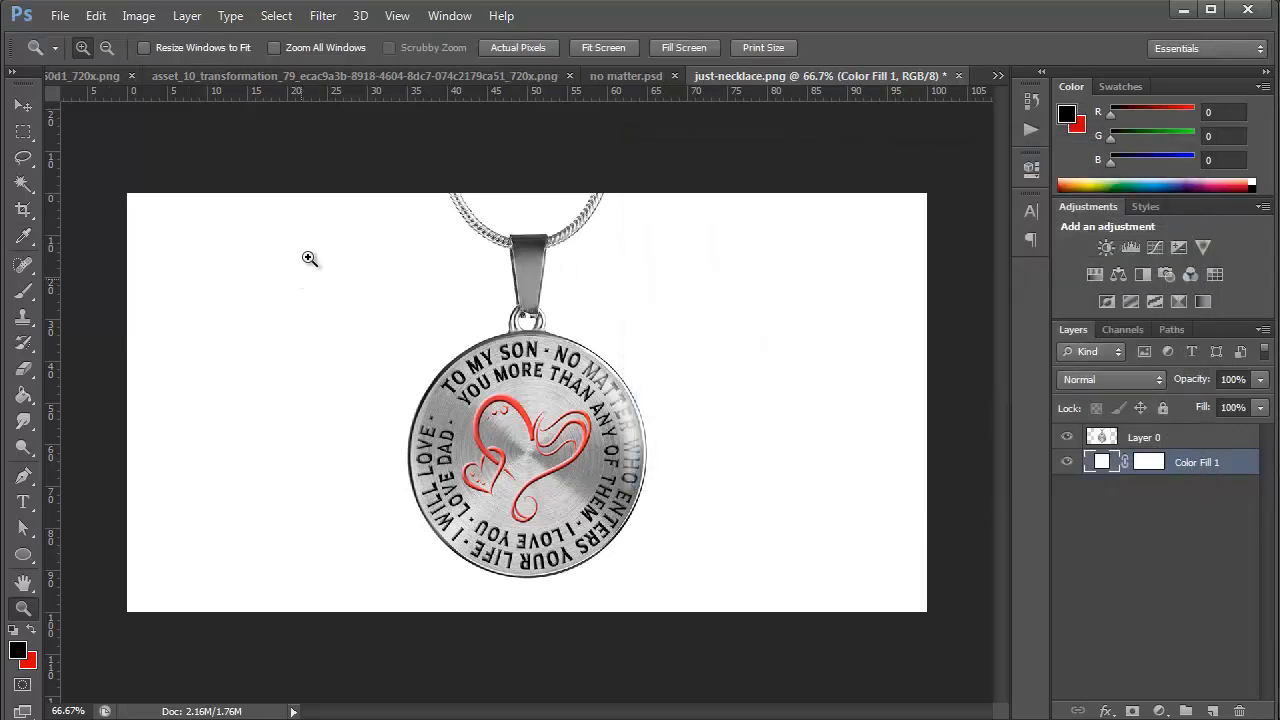
Save the image for web as PNG-24 in the "to my son - no matter who enters your life" folder under a name starting with 1200x
{"action": "left_click", "coordinate": [62, 16]}
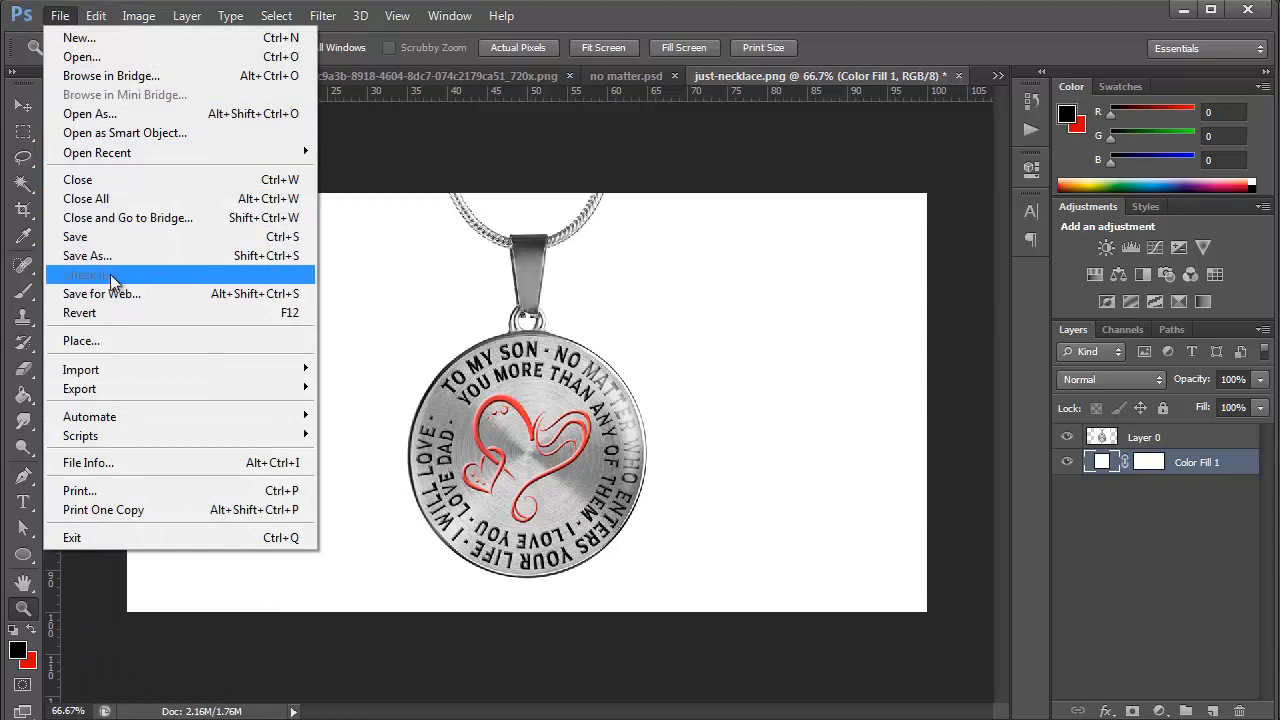
{"action": "left_click", "coordinate": [100, 293]}
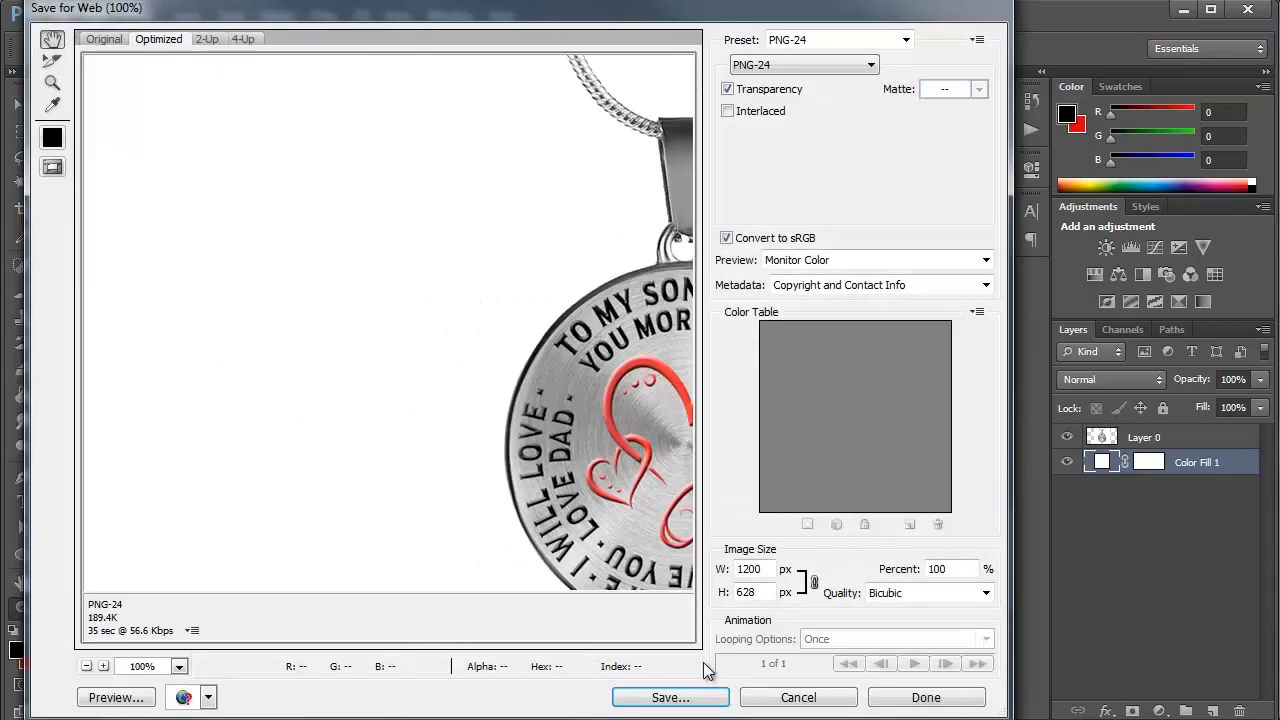
{"action": "left_click", "coordinate": [669, 698]}
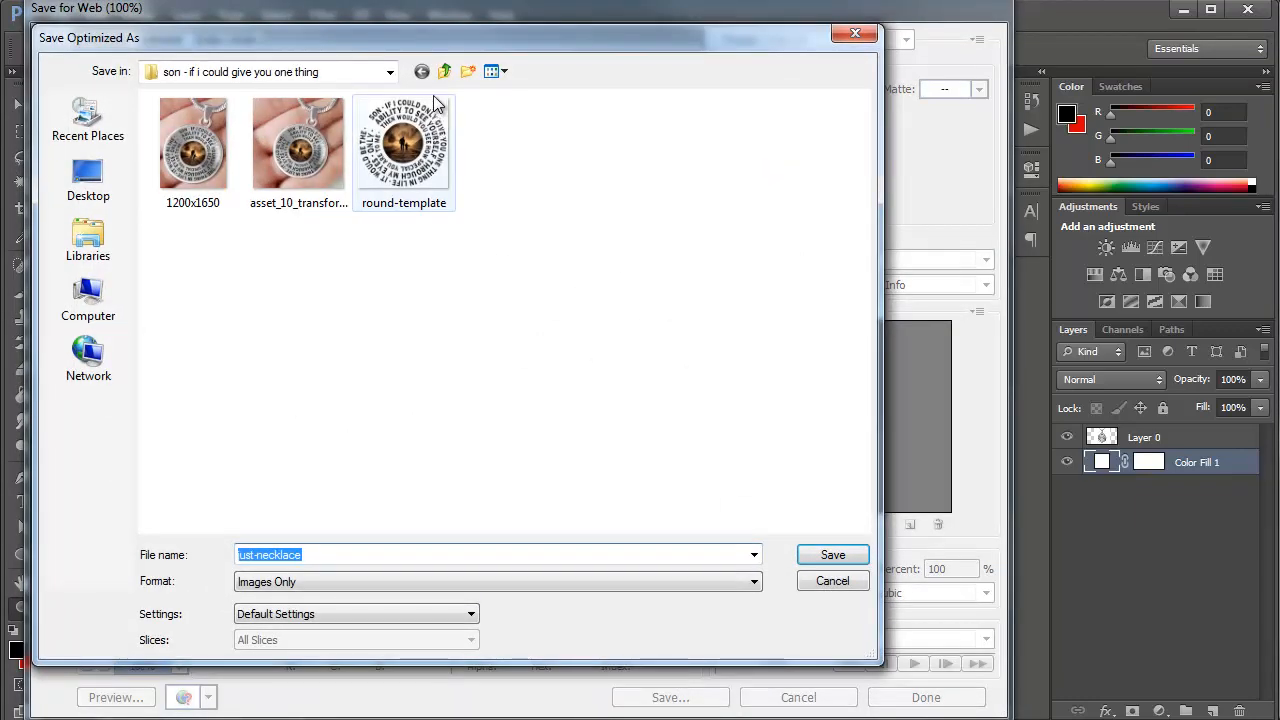
{"action": "left_click", "coordinate": [444, 72]}
{"action": "double_click", "coordinate": [263, 206]}
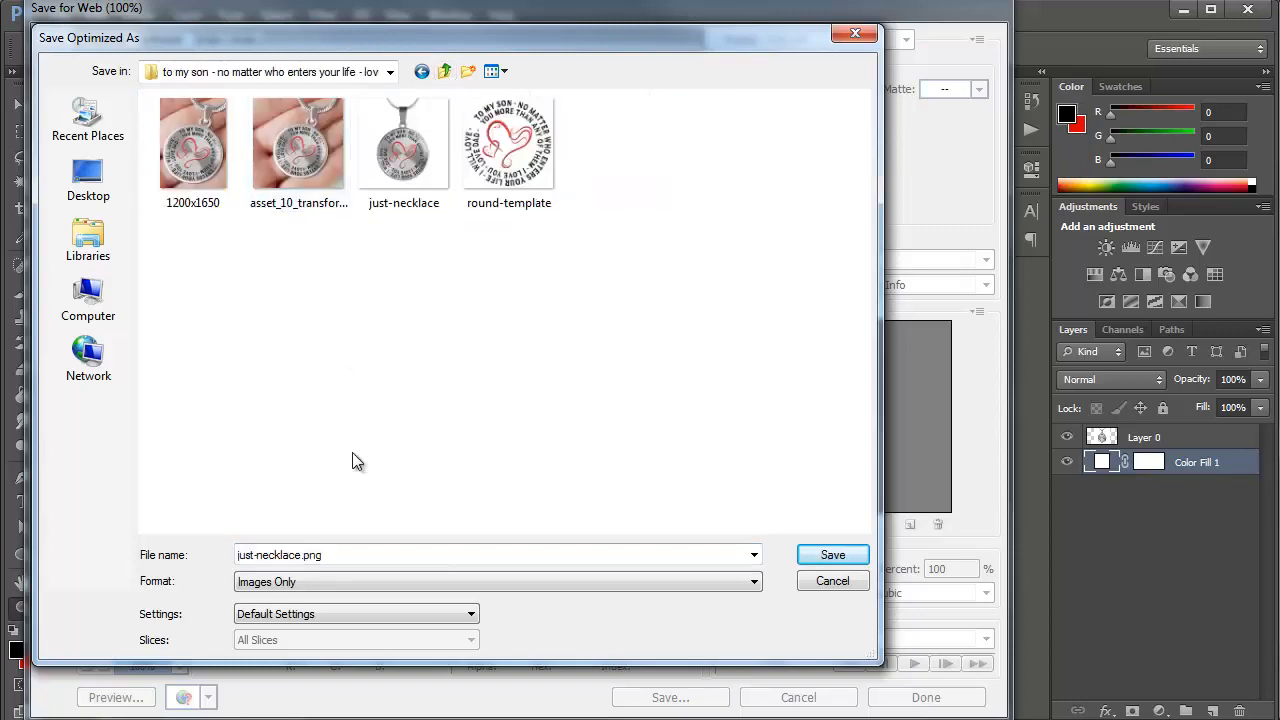
{"action": "double_click", "coordinate": [354, 557]}
{"action": "type", "text": "12"}
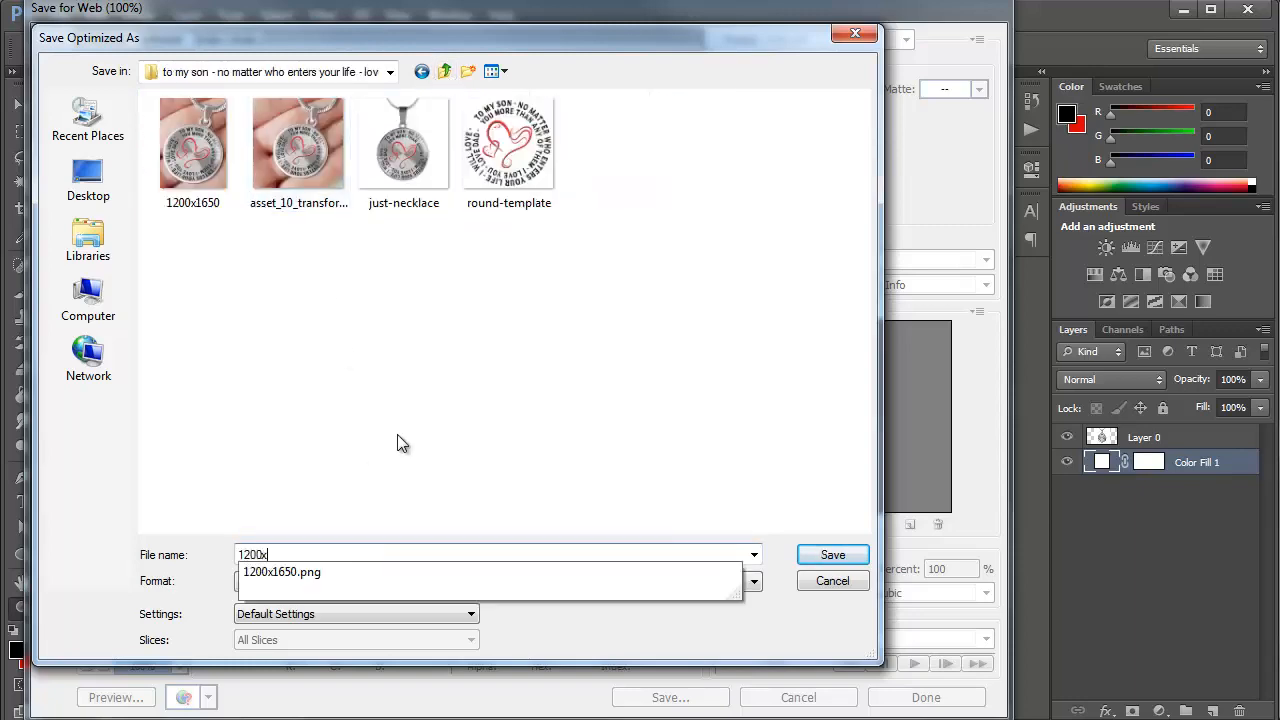
{"action": "type", "text": "00x"}
{"action": "key", "text": "Return"}
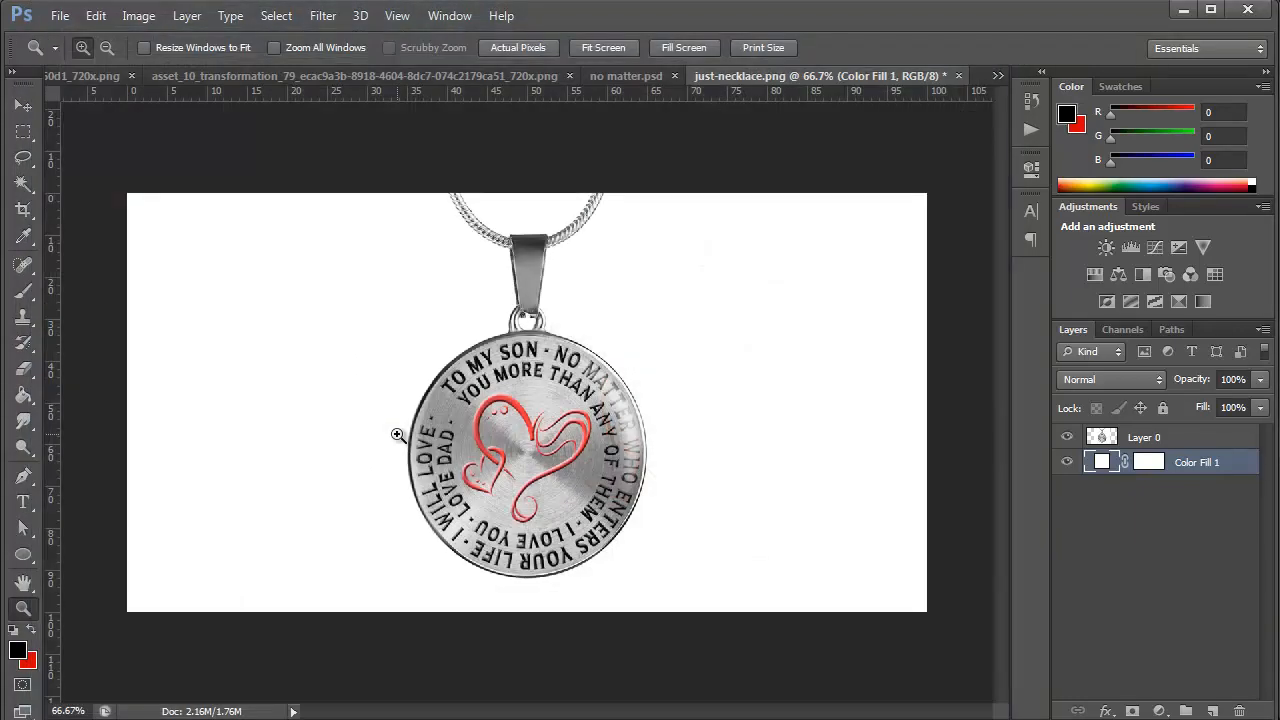
Switch back to the browser, dismiss the downloads bar and open Ads Manager from Facebook's Asset Library
{"action": "left_click", "coordinate": [1181, 11]}
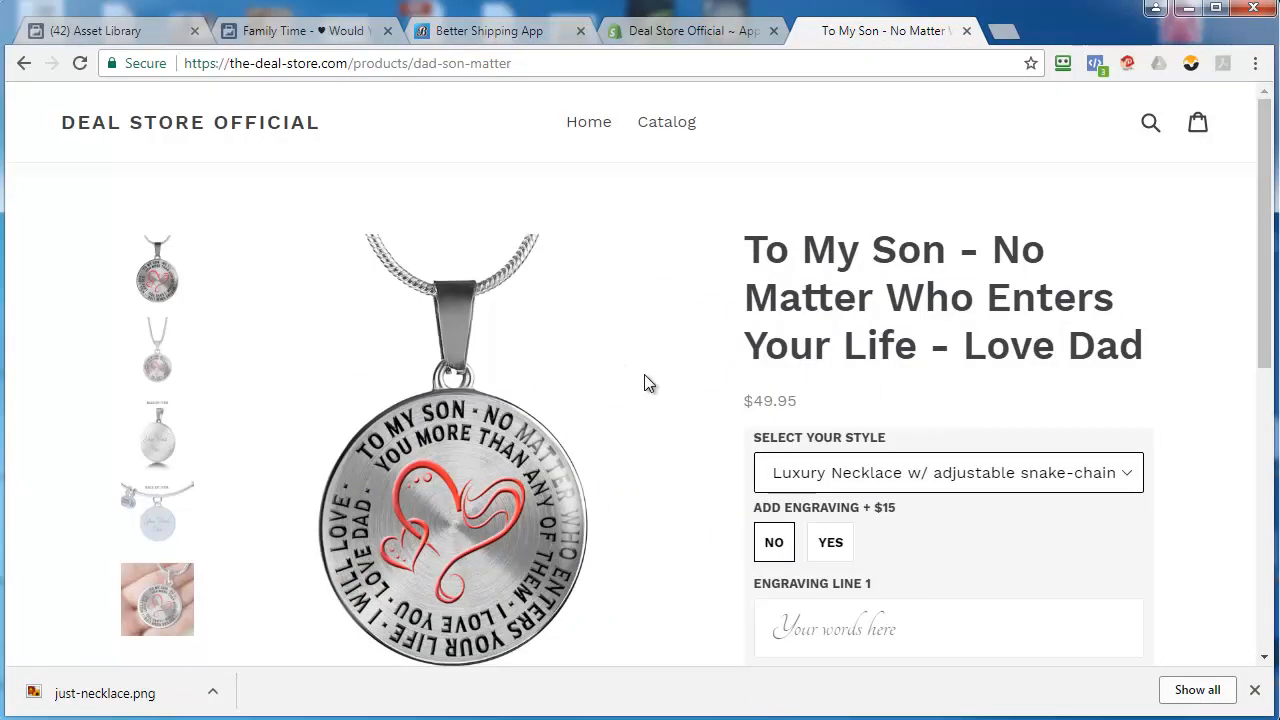
{"action": "left_click", "coordinate": [1255, 691]}
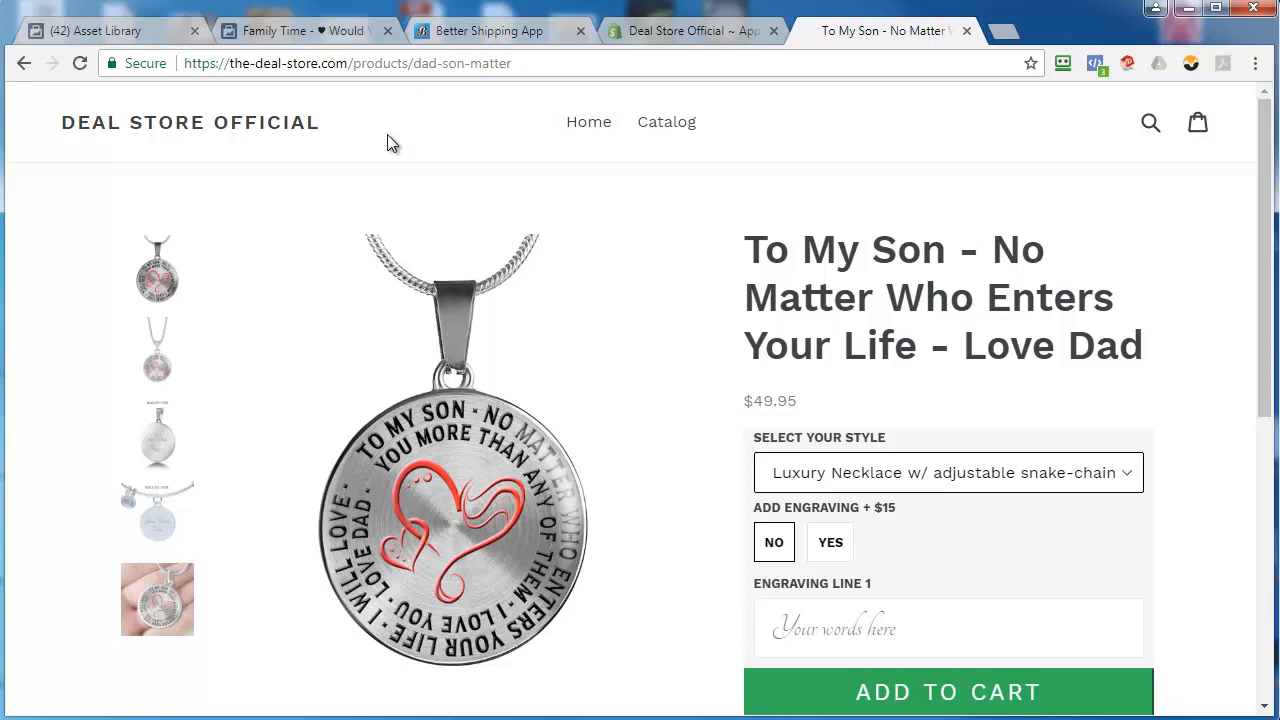
{"action": "left_click", "coordinate": [111, 30]}
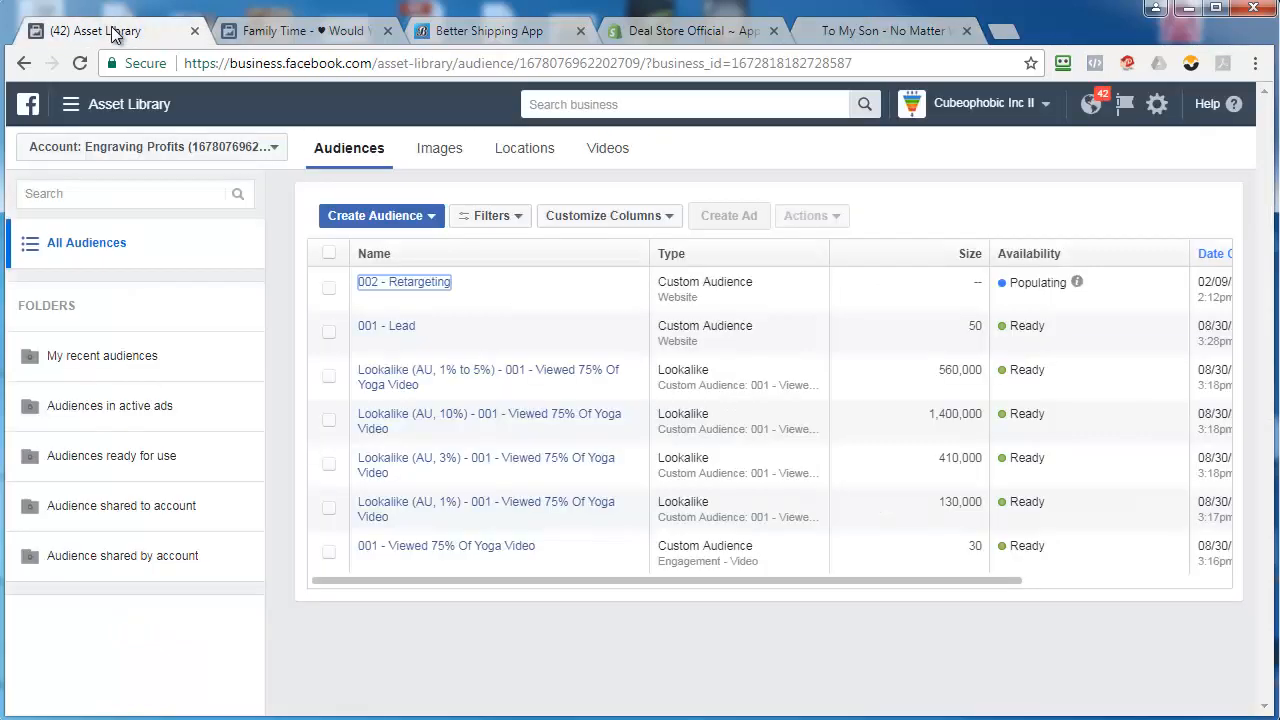
{"action": "left_click", "coordinate": [115, 104]}
{"action": "left_click", "coordinate": [83, 209]}
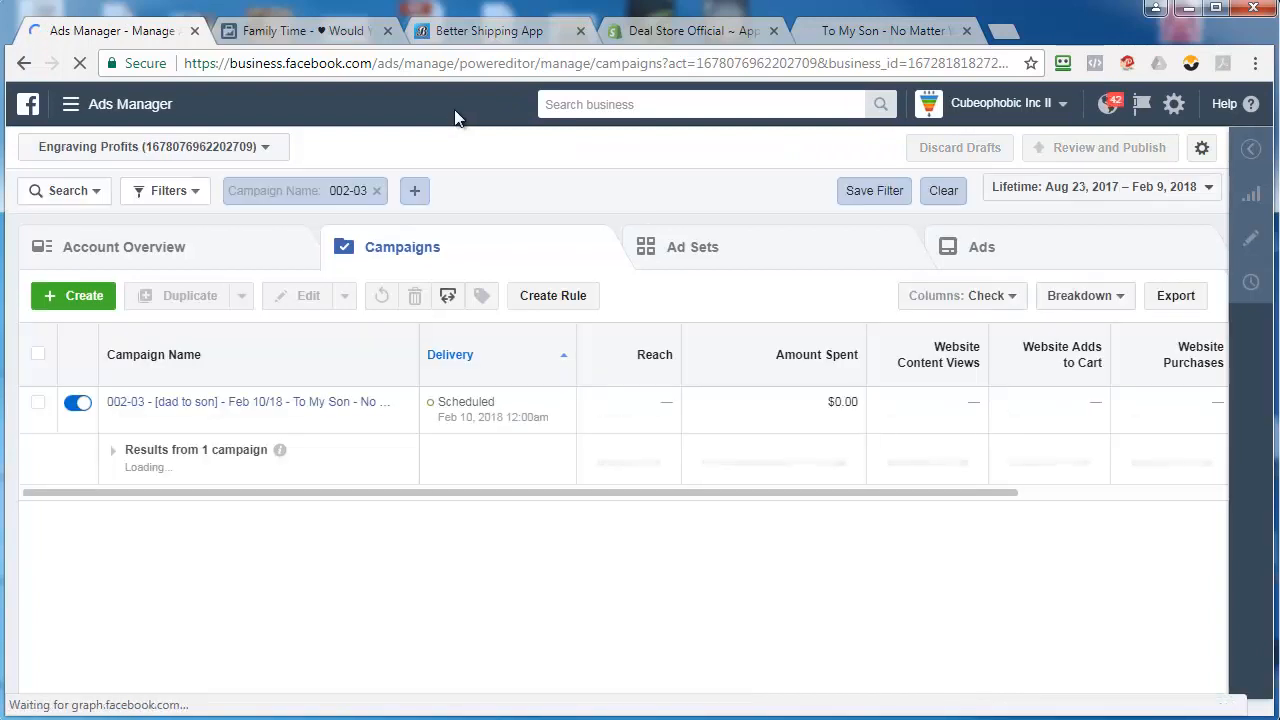
Copy the full name of the existing 002-03 campaign
{"action": "left_click", "coordinate": [364, 194]}
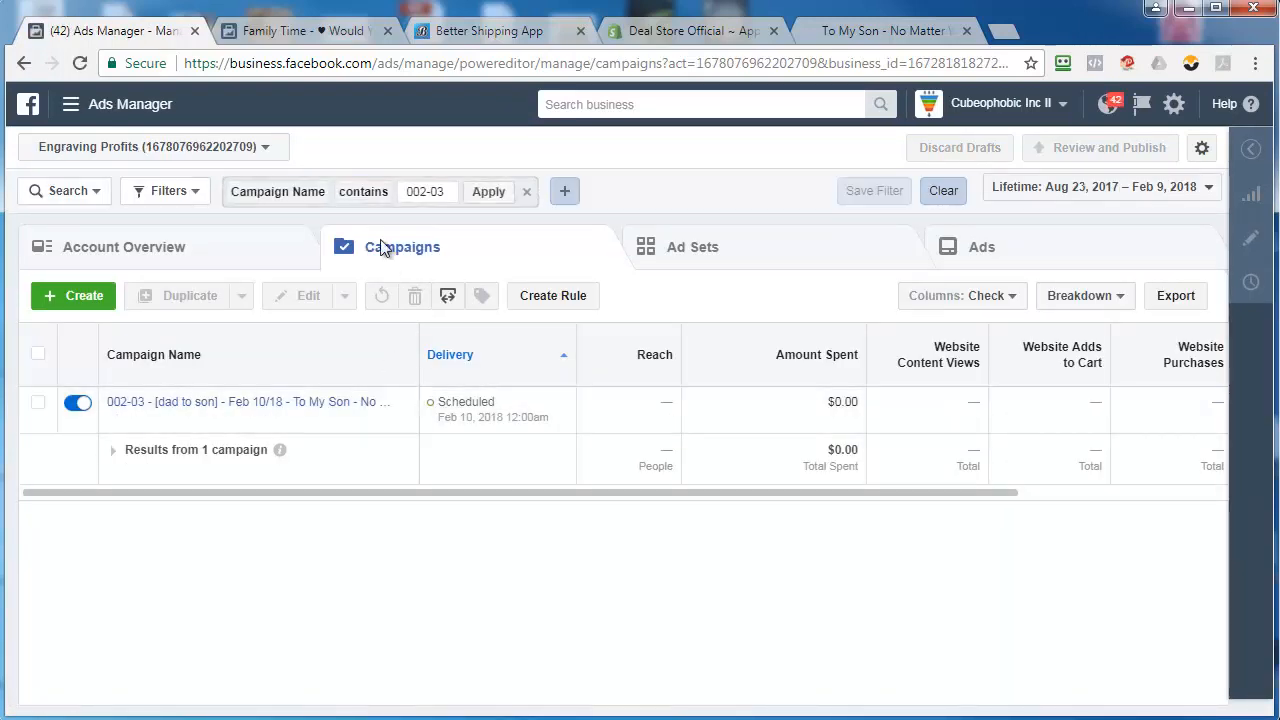
{"action": "left_click", "coordinate": [395, 405]}
{"action": "double_click", "coordinate": [315, 399]}
{"action": "triple_click", "coordinate": [315, 405]}
{"action": "right_click", "coordinate": [335, 407]}
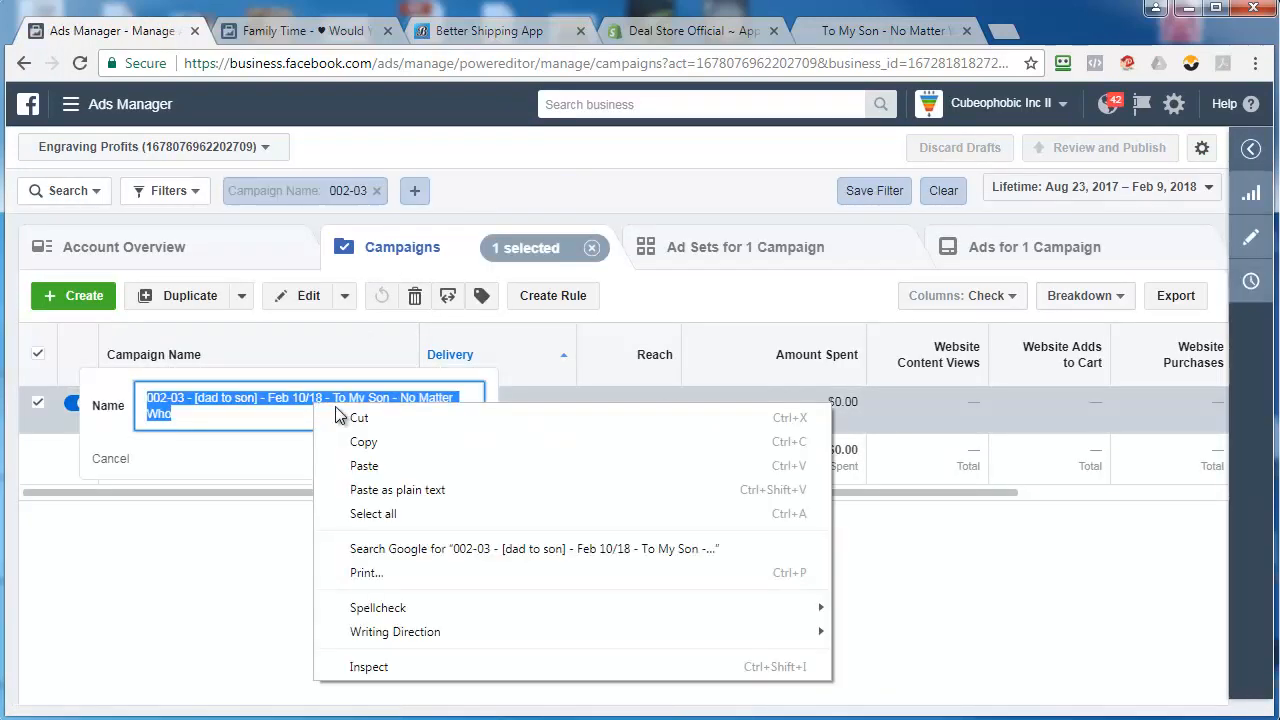
{"action": "left_click", "coordinate": [360, 440]}
Change the campaign name filter to 002-04 and apply it
{"action": "left_click", "coordinate": [366, 196]}
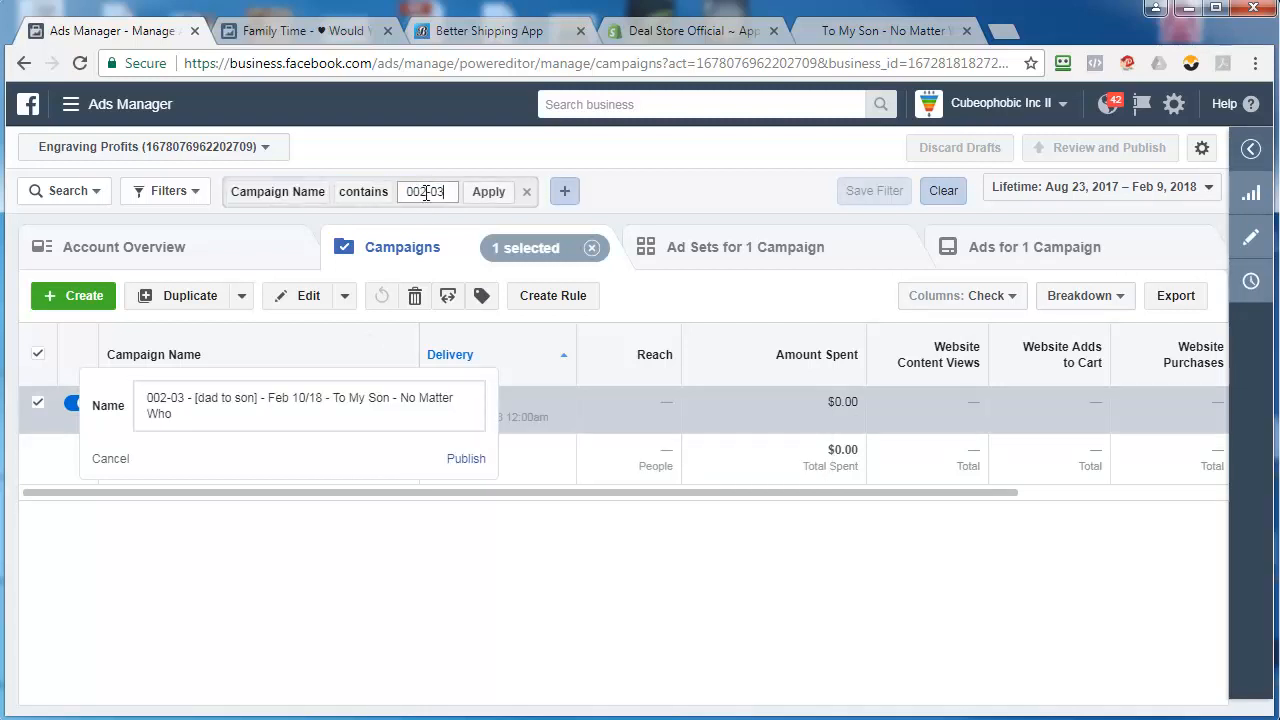
{"action": "left_click_drag", "start_coordinate": [437, 193], "coordinate": [450, 195]}
{"action": "type", "text": "4"}
{"action": "key", "text": "Return"}
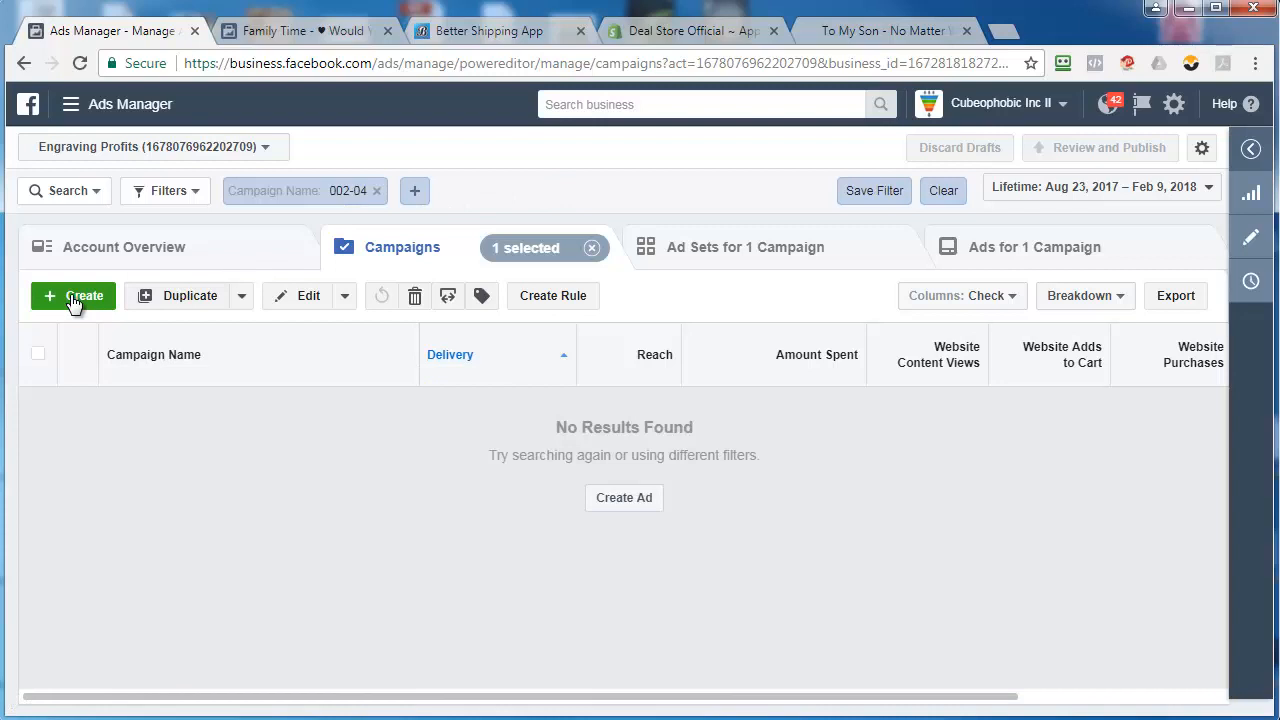
Start a new campaign named "002-04 - [dad to son] - Feb 10/18 - To My Son - No Matter Who - Retargeting" with the Reach objective
{"action": "left_click", "coordinate": [72, 296]}
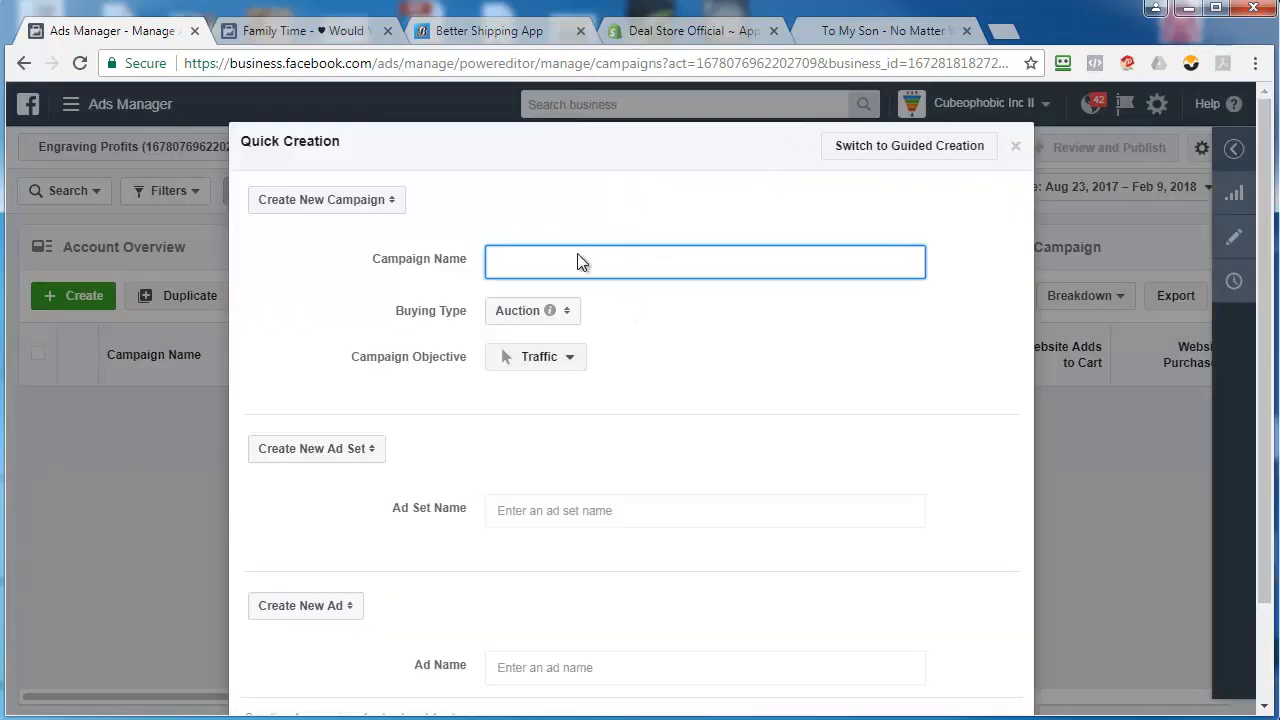
{"action": "right_click", "coordinate": [578, 258]}
{"action": "left_click", "coordinate": [585, 261]}
{"action": "right_click", "coordinate": [591, 258]}
{"action": "left_click", "coordinate": [641, 368]}
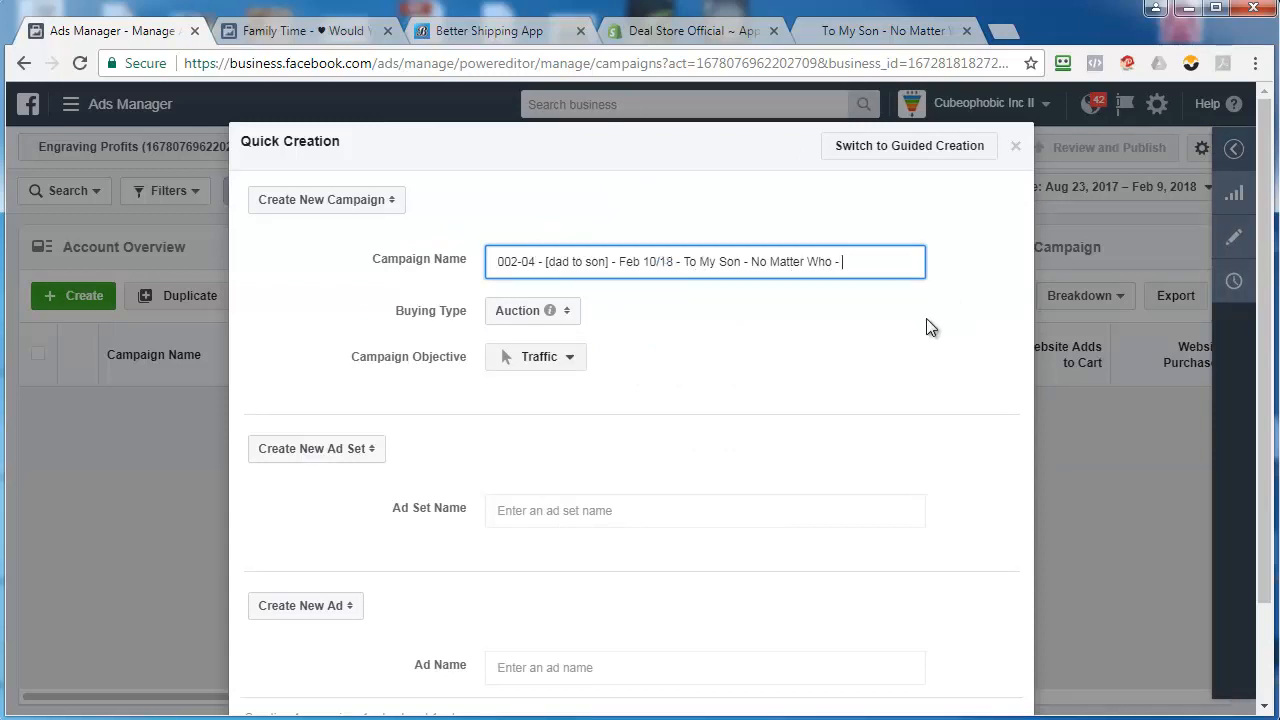
{"action": "type", "text": "Retargeting"}
{"action": "left_click", "coordinate": [550, 362]}
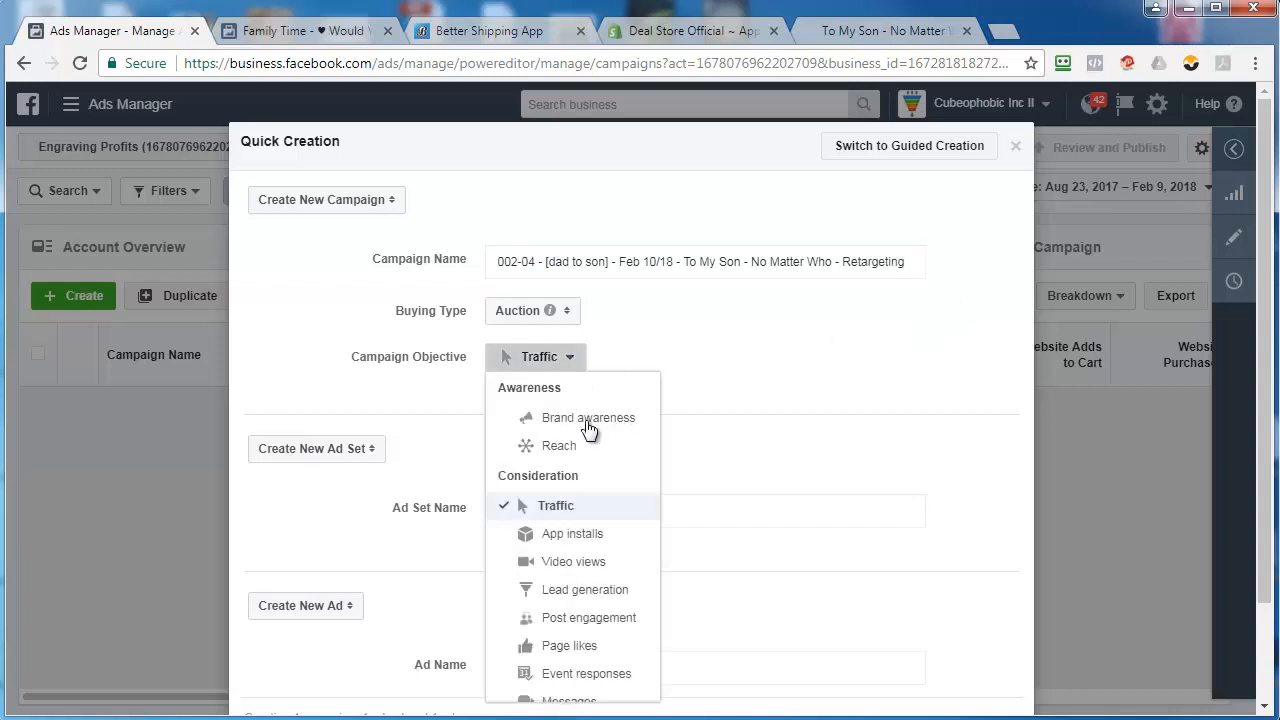
{"action": "left_click", "coordinate": [578, 446]}
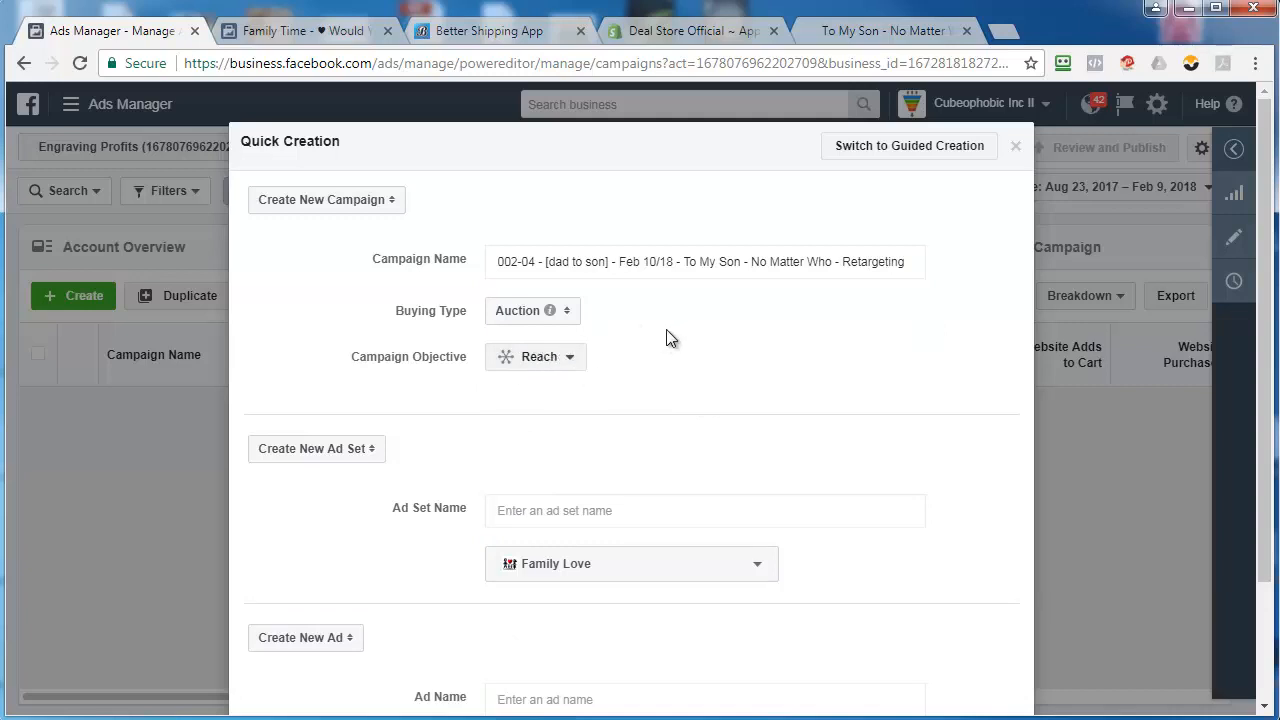
Name the new ad set "002-04-001 - Feb 09/18 - Retargeting"
{"action": "left_click", "coordinate": [626, 510]}
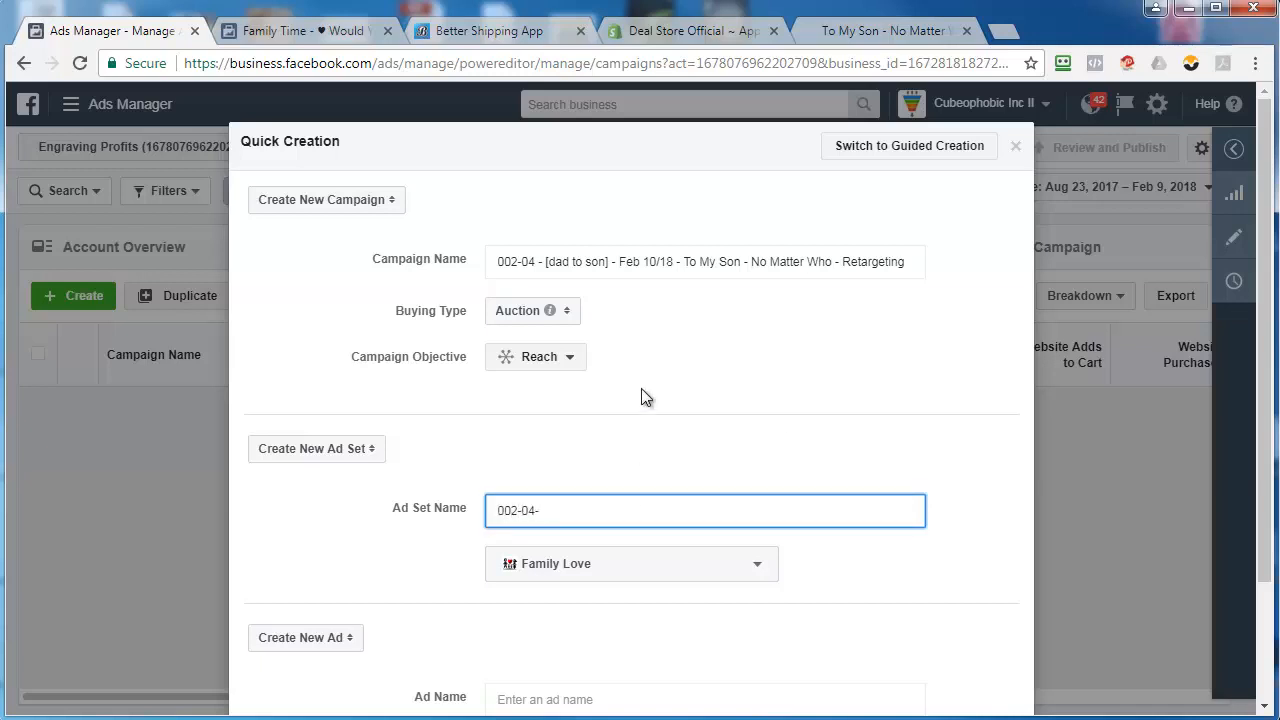
{"action": "type", "text": "002-04-001 - FEb"}
{"action": "key", "text": "BackSpace"}
{"action": "key", "text": "BackSpace"}
{"action": "key", "text": "BackSpace"}
{"action": "type", "text": "eb 09/18 -0"}
{"action": "key", "text": "BackSpace"}
{"action": "type", "text": "Rete"}
{"action": "key", "text": "BackSpace"}
{"action": "type", "text": "argeting"}
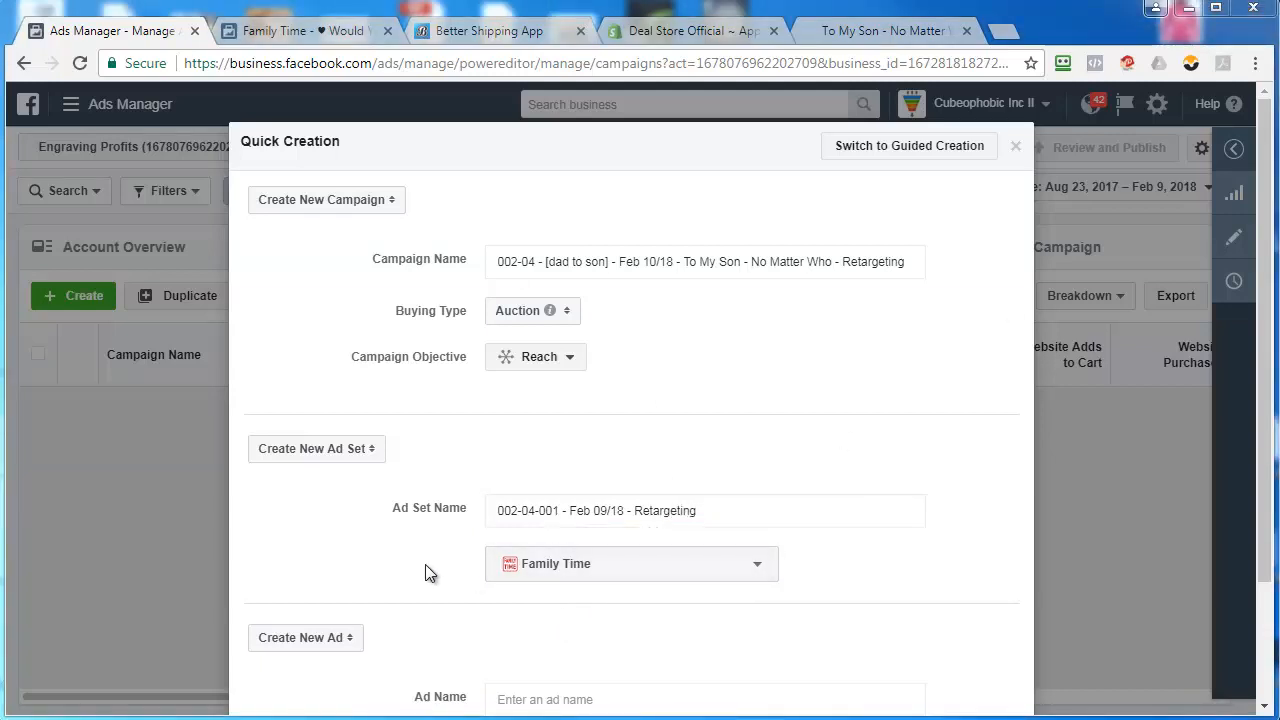
Set the ad set's page to Family Time and copy the whole ad set name
{"action": "left_click", "coordinate": [558, 515]}
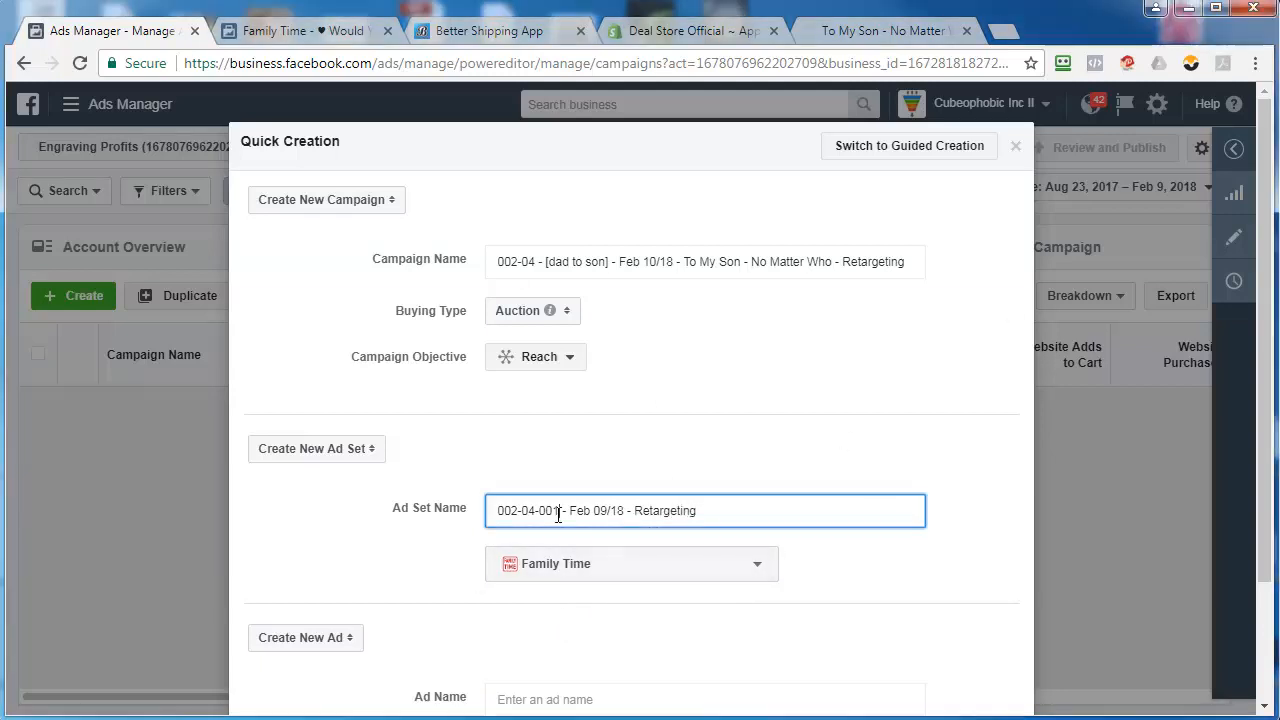
{"action": "key", "text": "ctrl+a"}
{"action": "right_click", "coordinate": [578, 500]}
{"action": "left_click", "coordinate": [625, 548]}
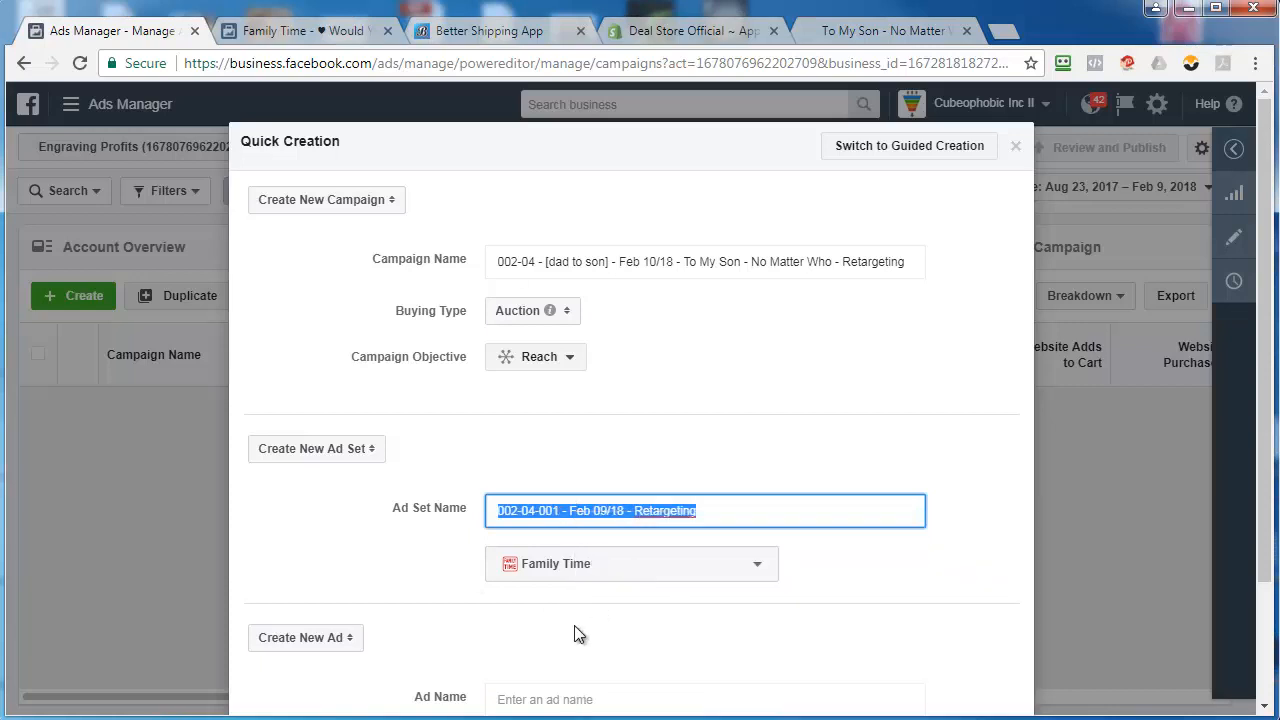
Name the new ad "002-04-001 - Feb 09/18 - Retargeting" with the copied text and save the campaign as a draft
{"action": "left_click", "coordinate": [528, 697]}
{"action": "right_click", "coordinate": [524, 695]}
{"action": "left_click", "coordinate": [575, 531]}
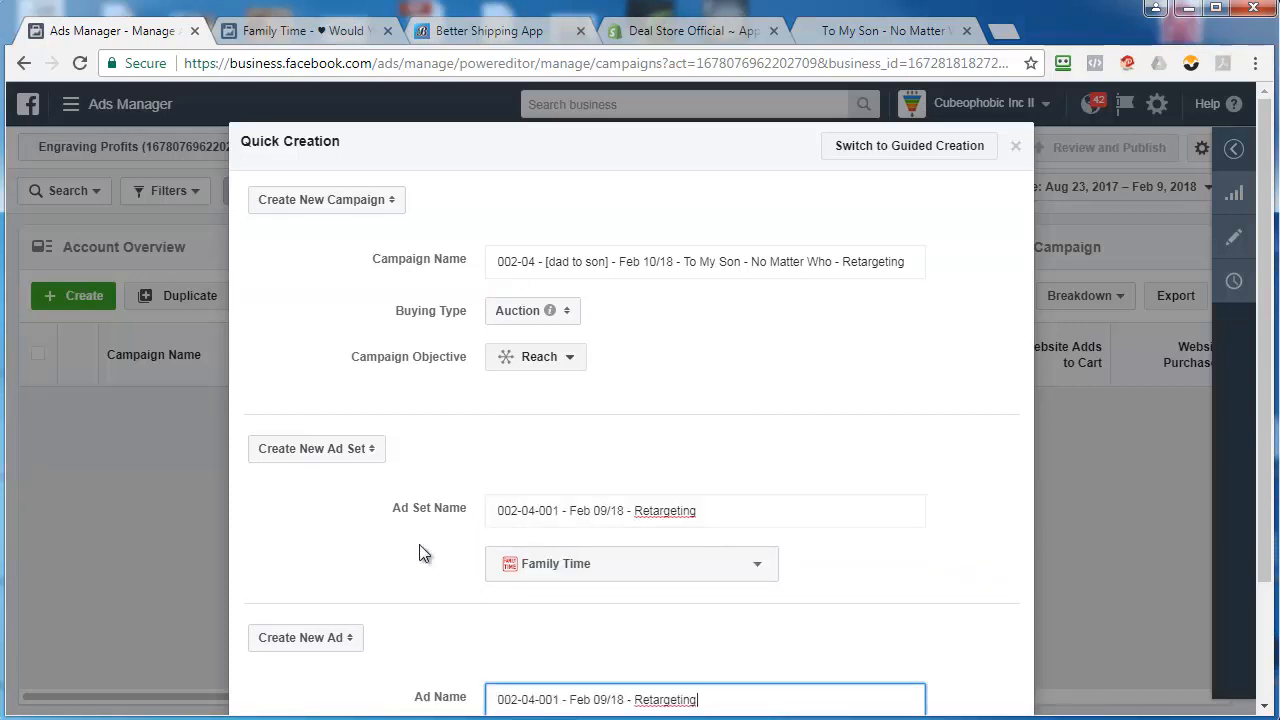
{"action": "scroll", "coordinate": [373, 553], "scroll_direction": "down", "scroll_amount": 3}
{"action": "left_click", "coordinate": [980, 648]}
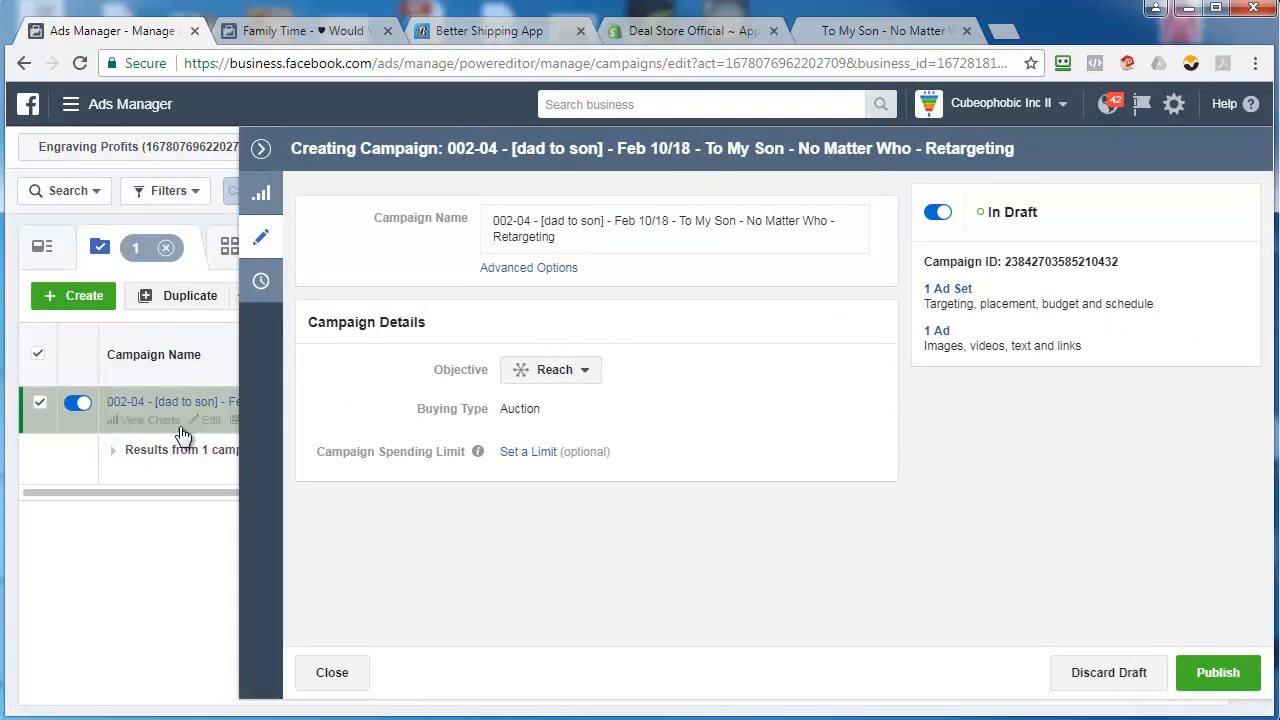
Open the campaign's draft ad set and set its audience location to Worldwide
{"action": "left_click", "coordinate": [140, 404]}
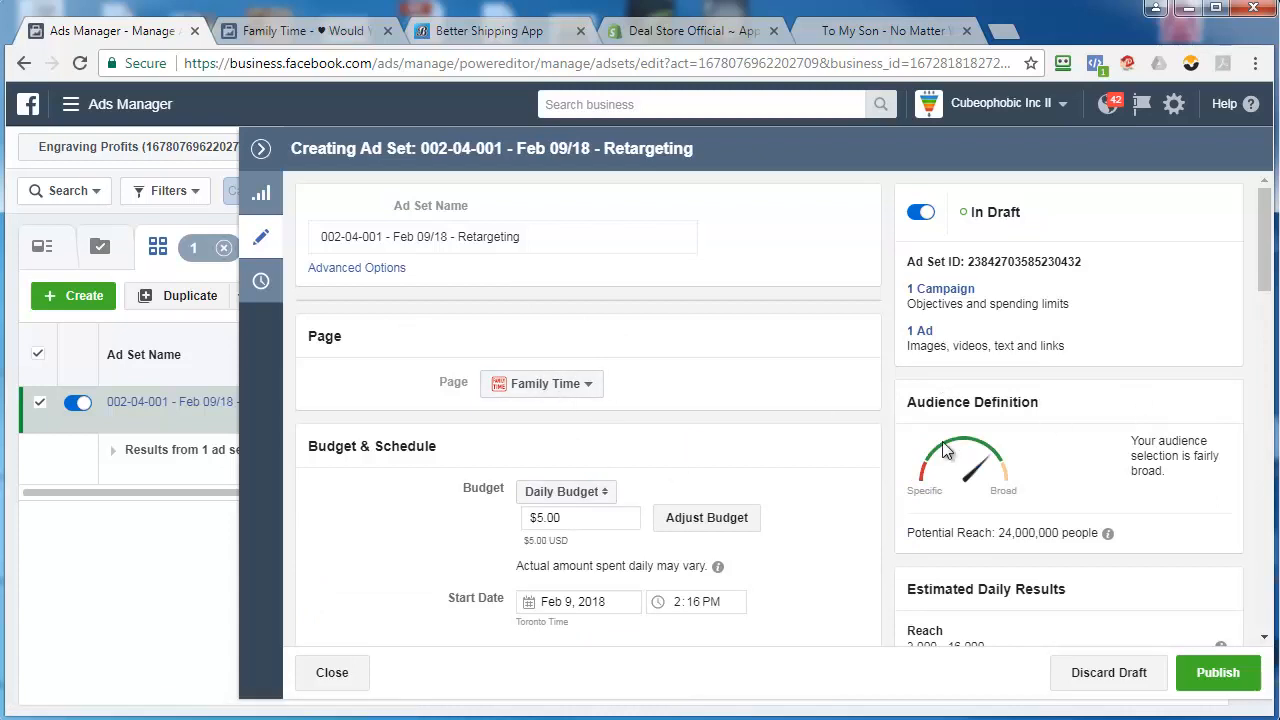
{"action": "scroll", "coordinate": [352, 517], "scroll_direction": "down", "scroll_amount": 2}
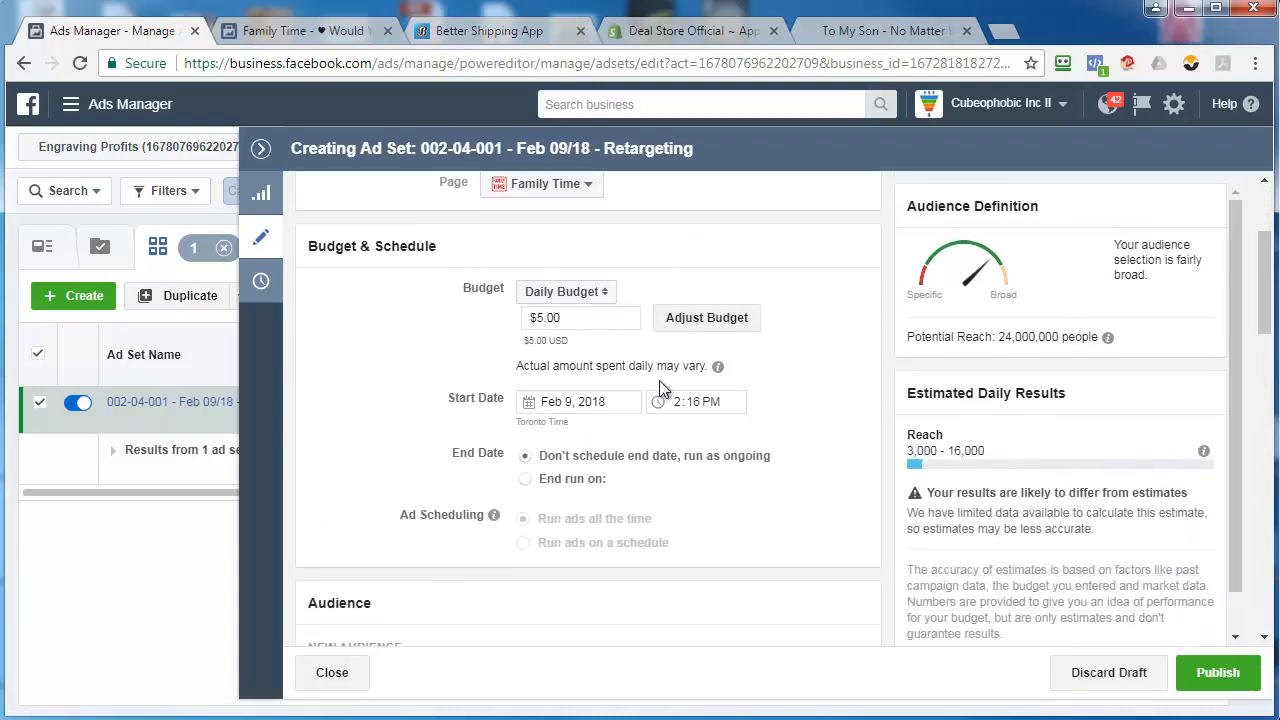
{"action": "scroll", "coordinate": [343, 459], "scroll_direction": "down", "scroll_amount": 3}
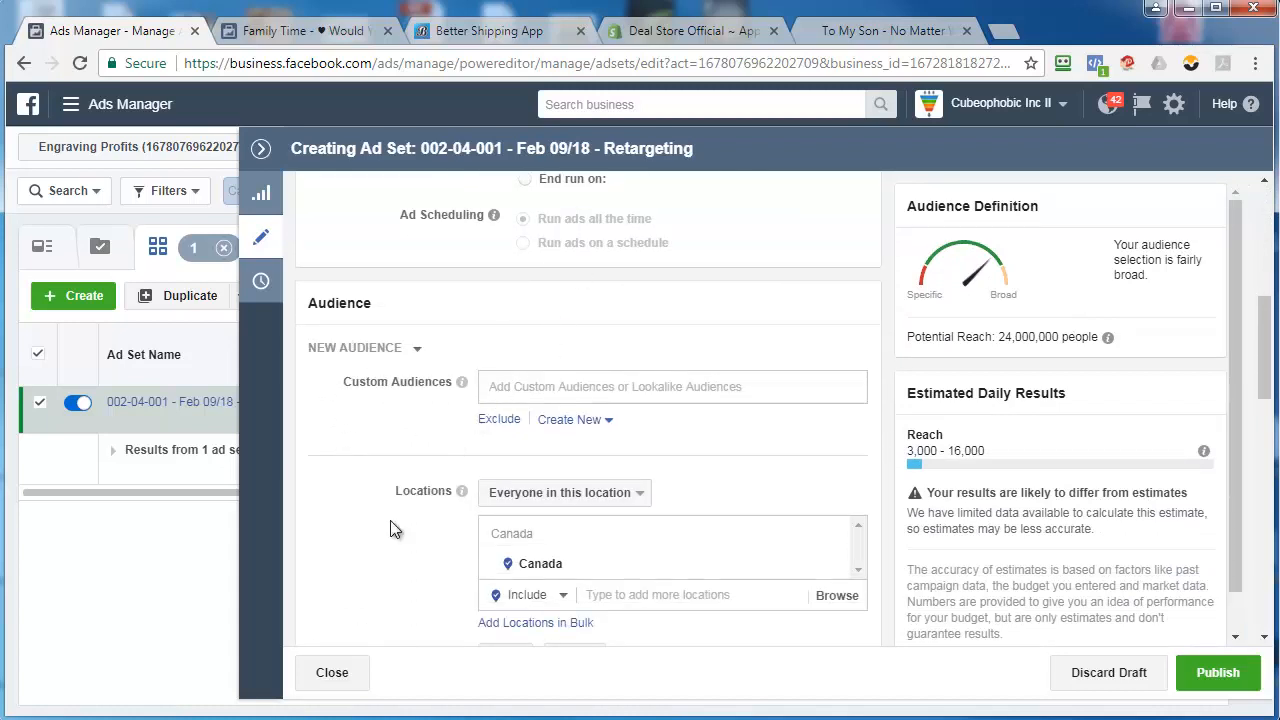
{"action": "scroll", "coordinate": [394, 525], "scroll_direction": "down", "scroll_amount": 2}
{"action": "scroll", "coordinate": [390, 530], "scroll_direction": "up", "scroll_amount": 1}
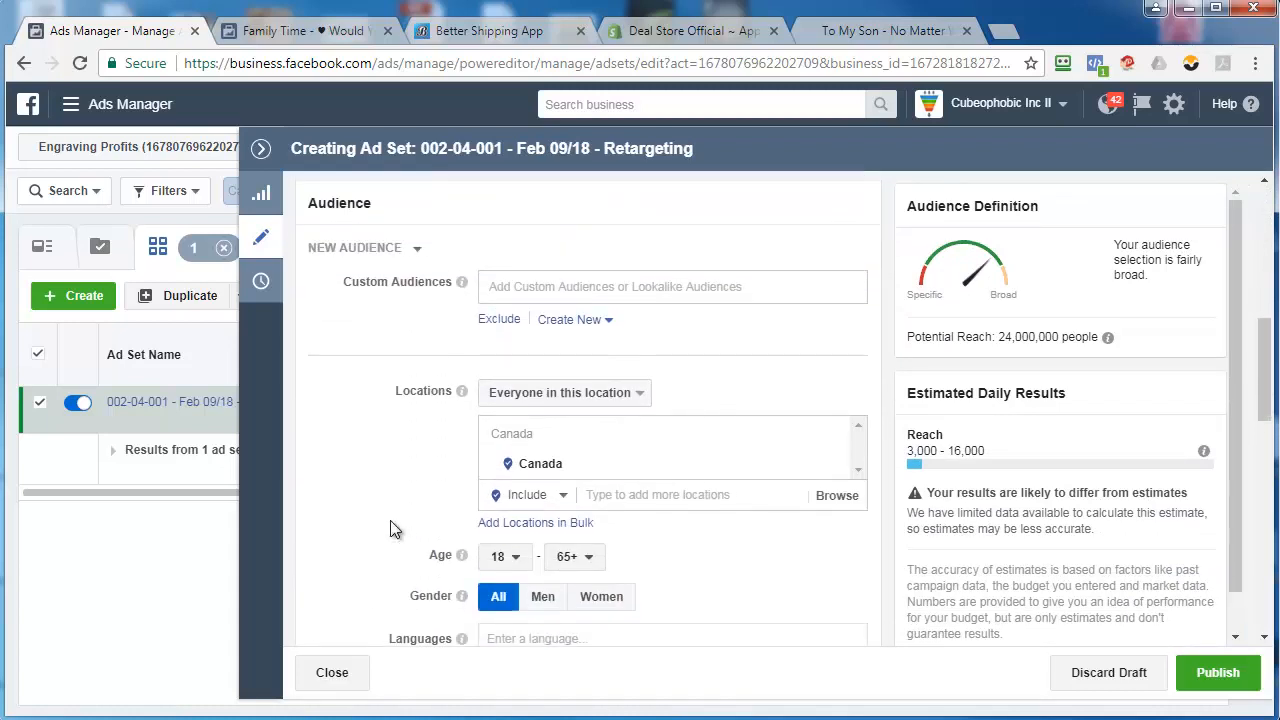
{"action": "left_click", "coordinate": [642, 498]}
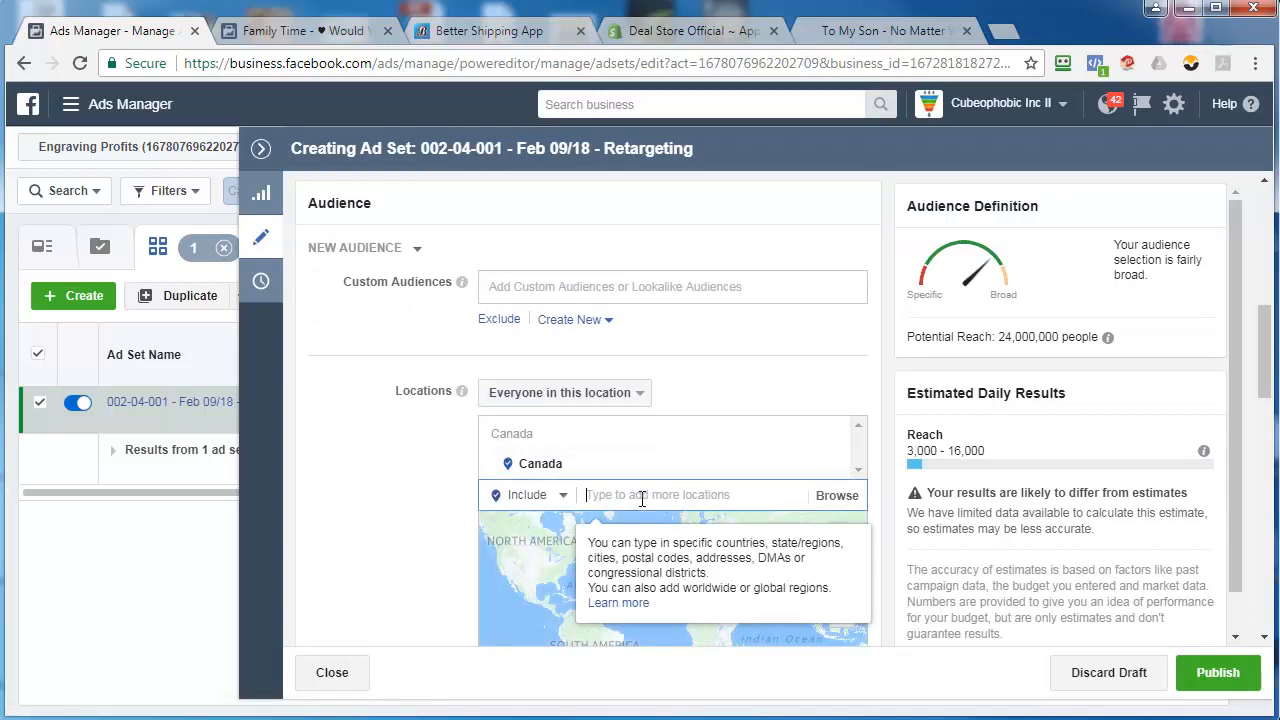
{"action": "type", "text": "worldwide"}
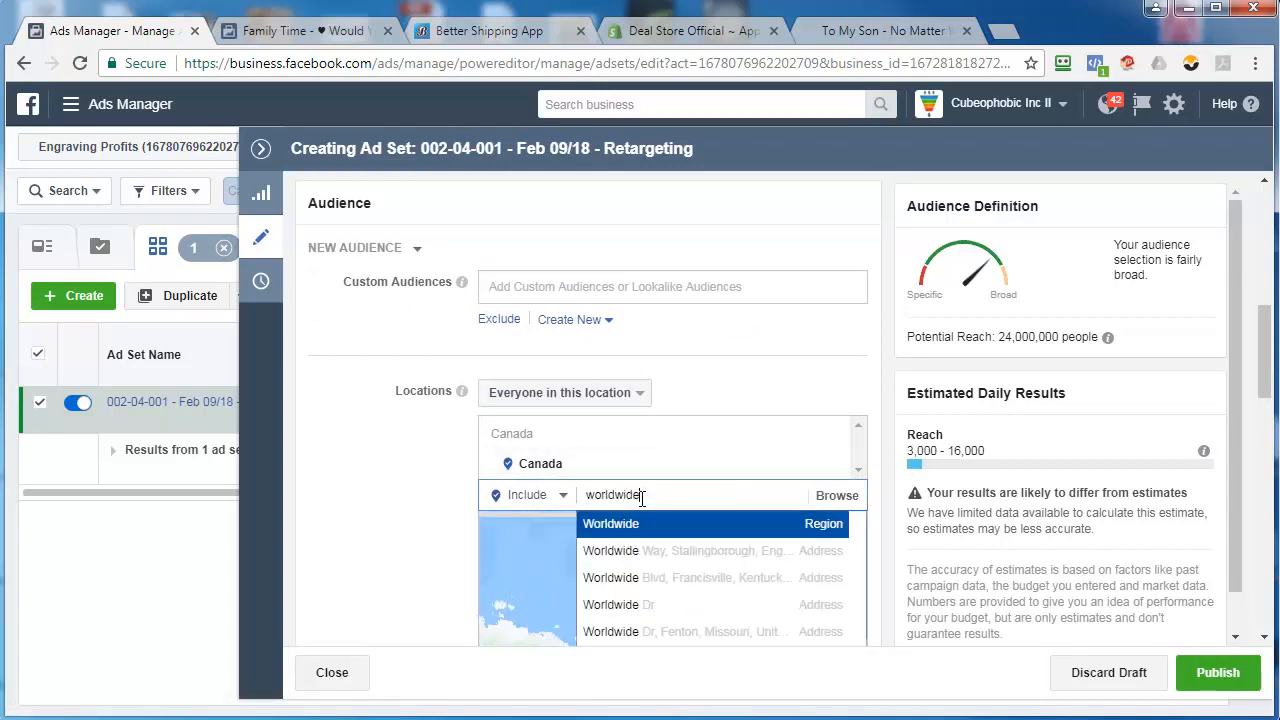
{"action": "key", "text": "Return"}
{"action": "scroll", "coordinate": [372, 477], "scroll_direction": "down", "scroll_amount": 1}
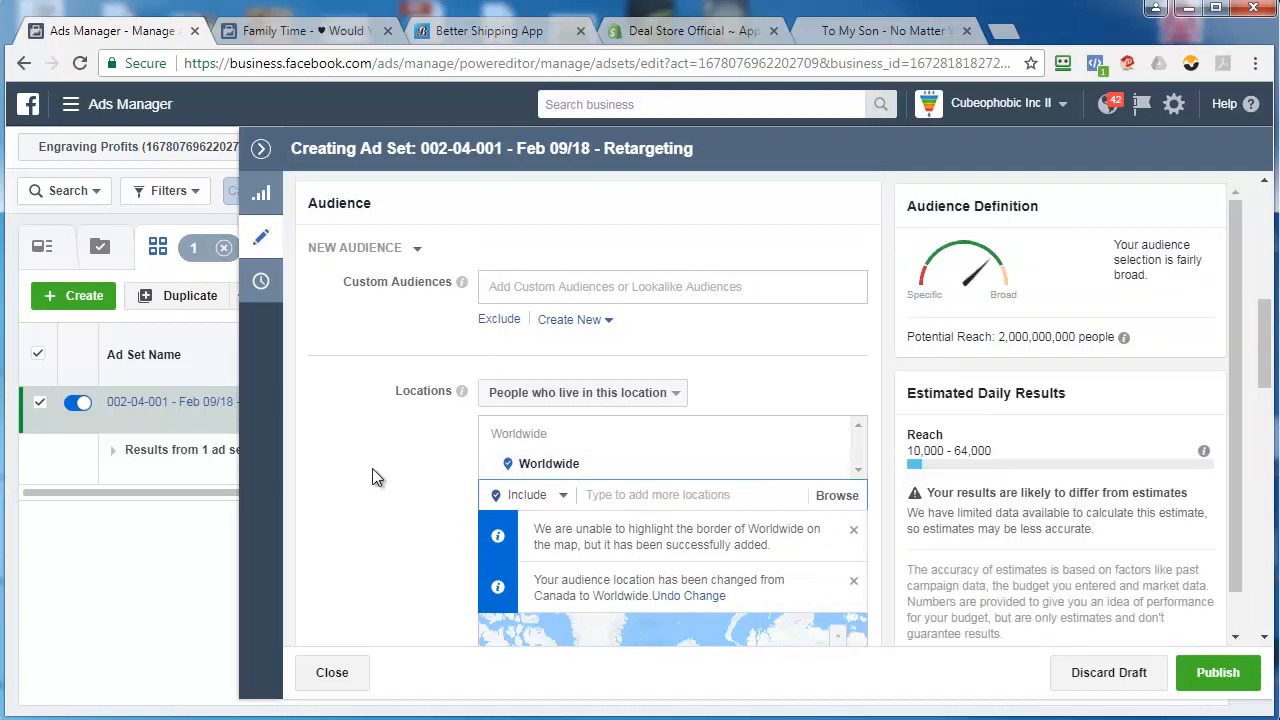
{"action": "scroll", "coordinate": [372, 477], "scroll_direction": "down", "scroll_amount": 4}
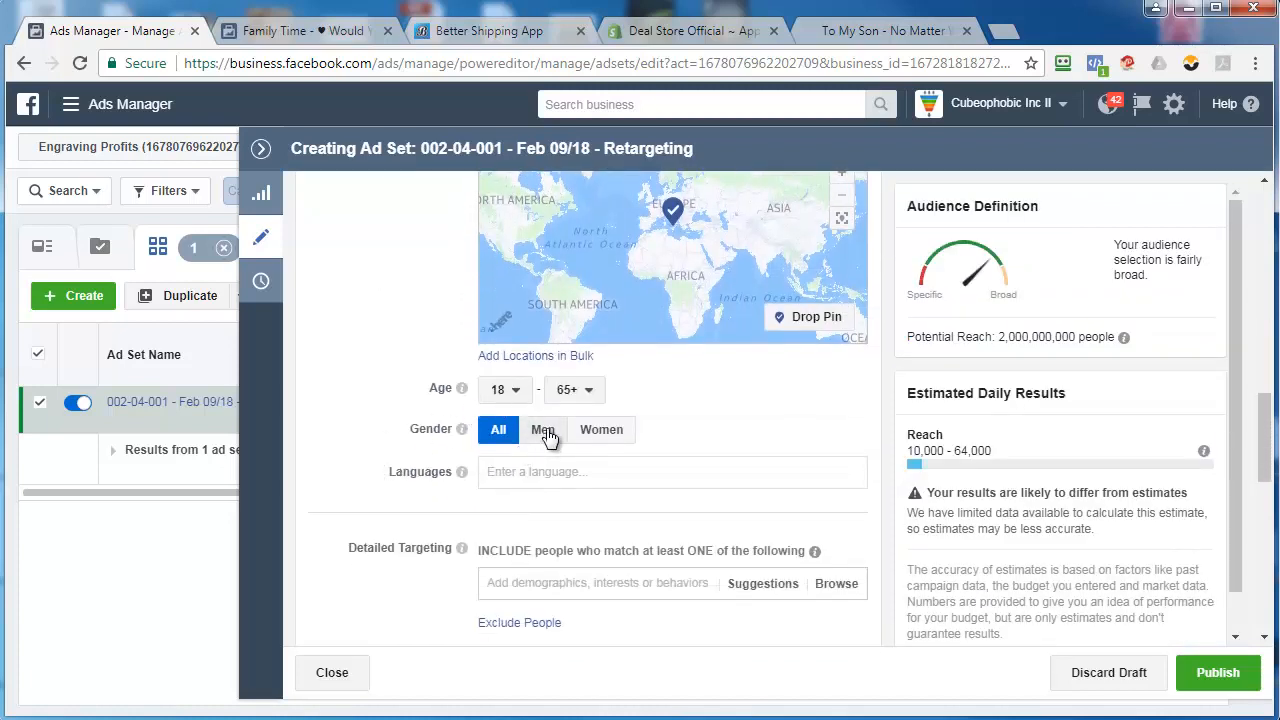
{"action": "left_click", "coordinate": [546, 432]}
{"action": "left_click", "coordinate": [505, 390]}
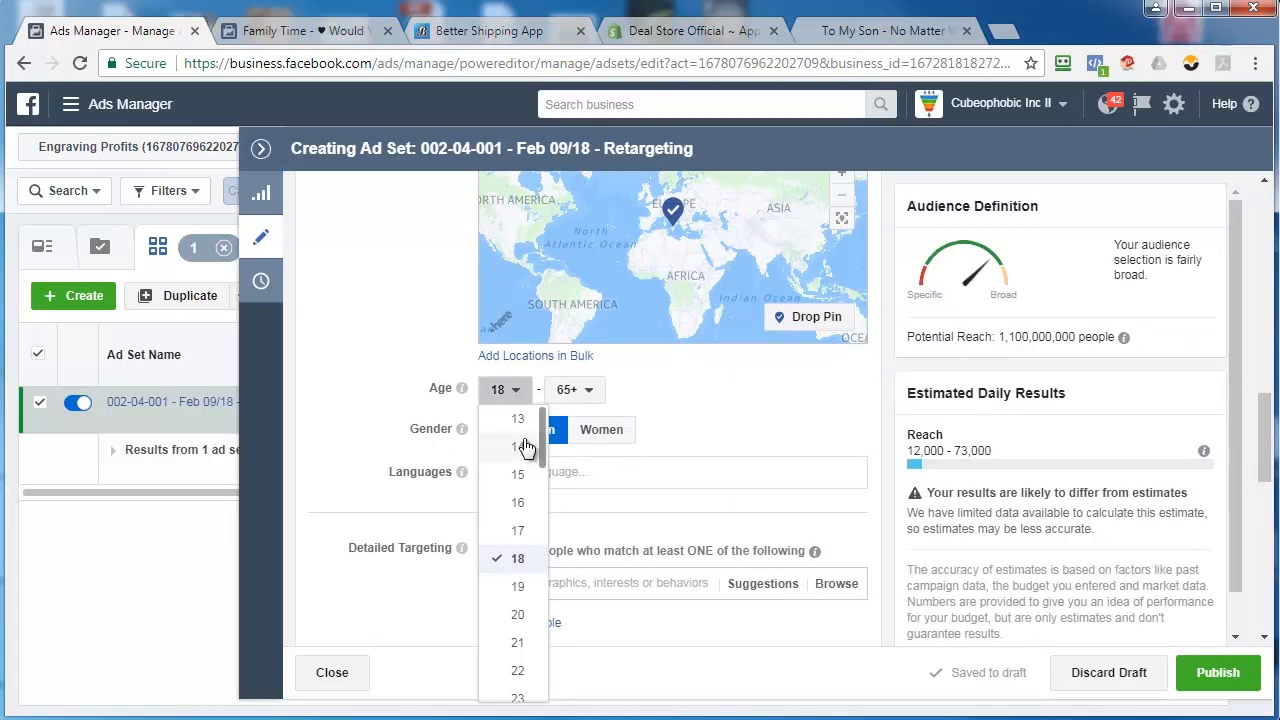
{"action": "left_click", "coordinate": [410, 425]}
{"action": "left_click", "coordinate": [498, 429]}
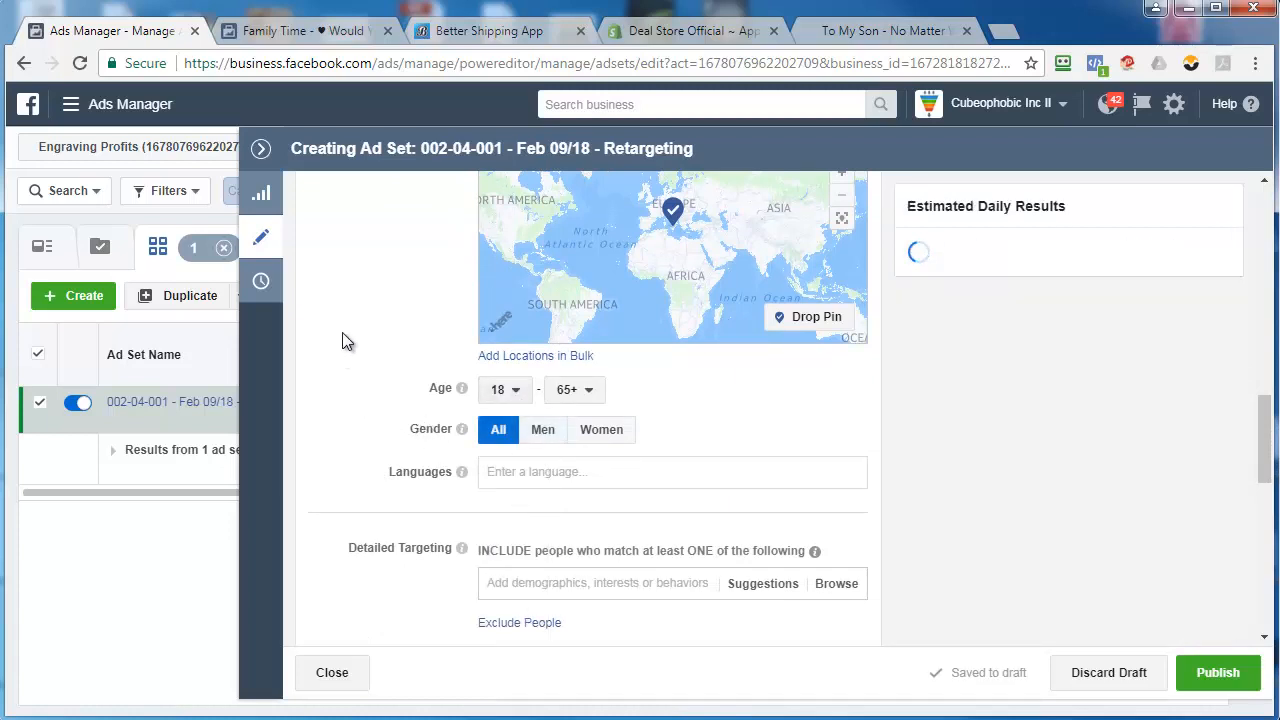
Restrict the ad set's audience language to English (All)
{"action": "scroll", "coordinate": [336, 348], "scroll_direction": "down", "scroll_amount": 1}
{"action": "left_click", "coordinate": [520, 372]}
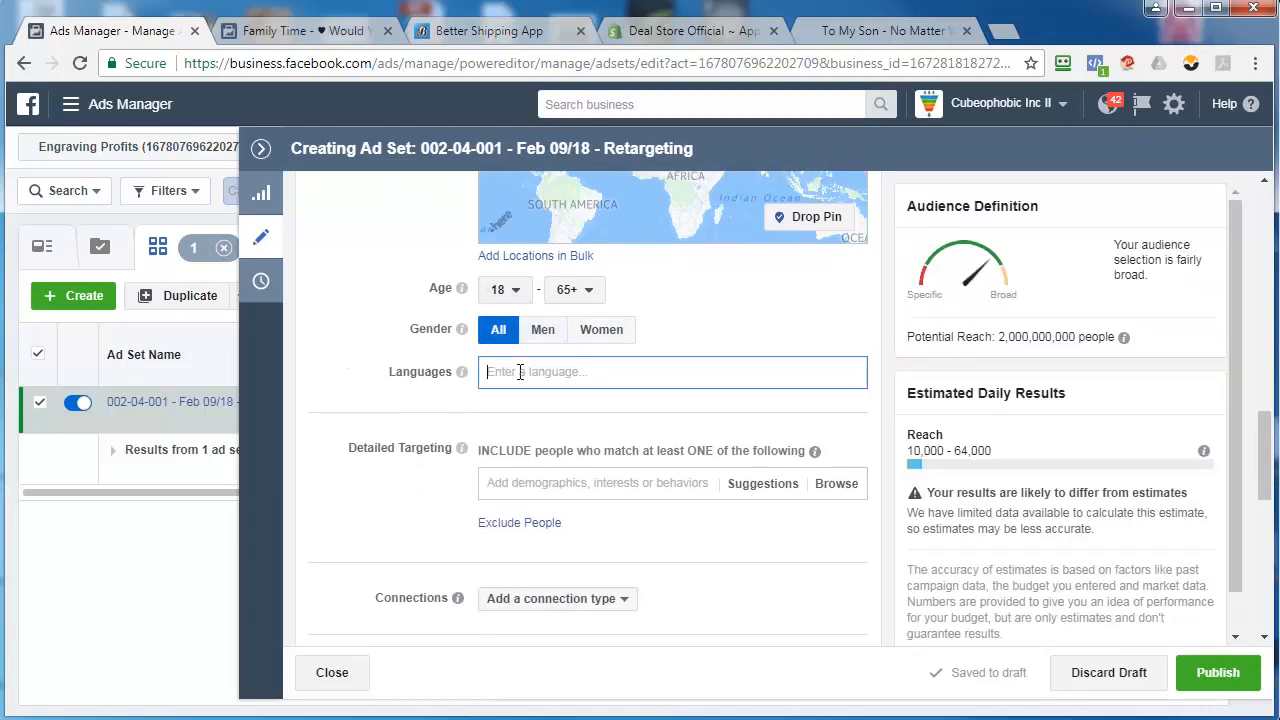
{"action": "type", "text": "engl"}
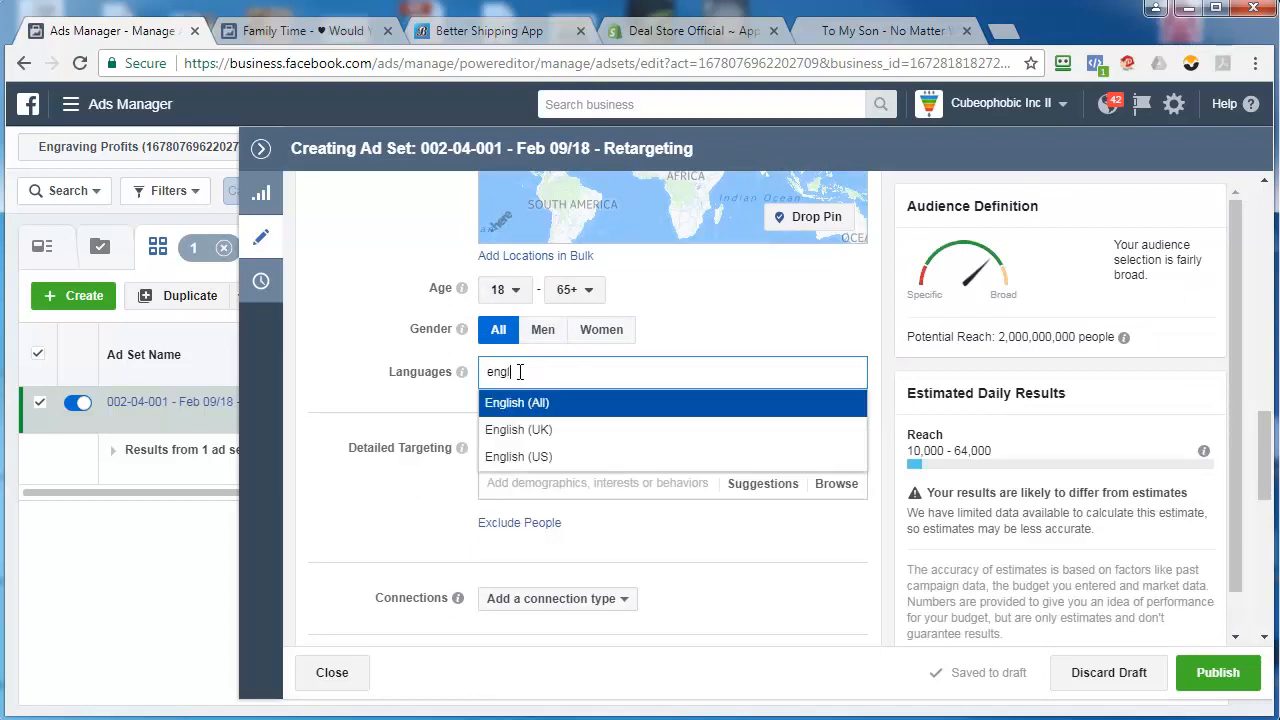
{"action": "key", "text": "Return"}
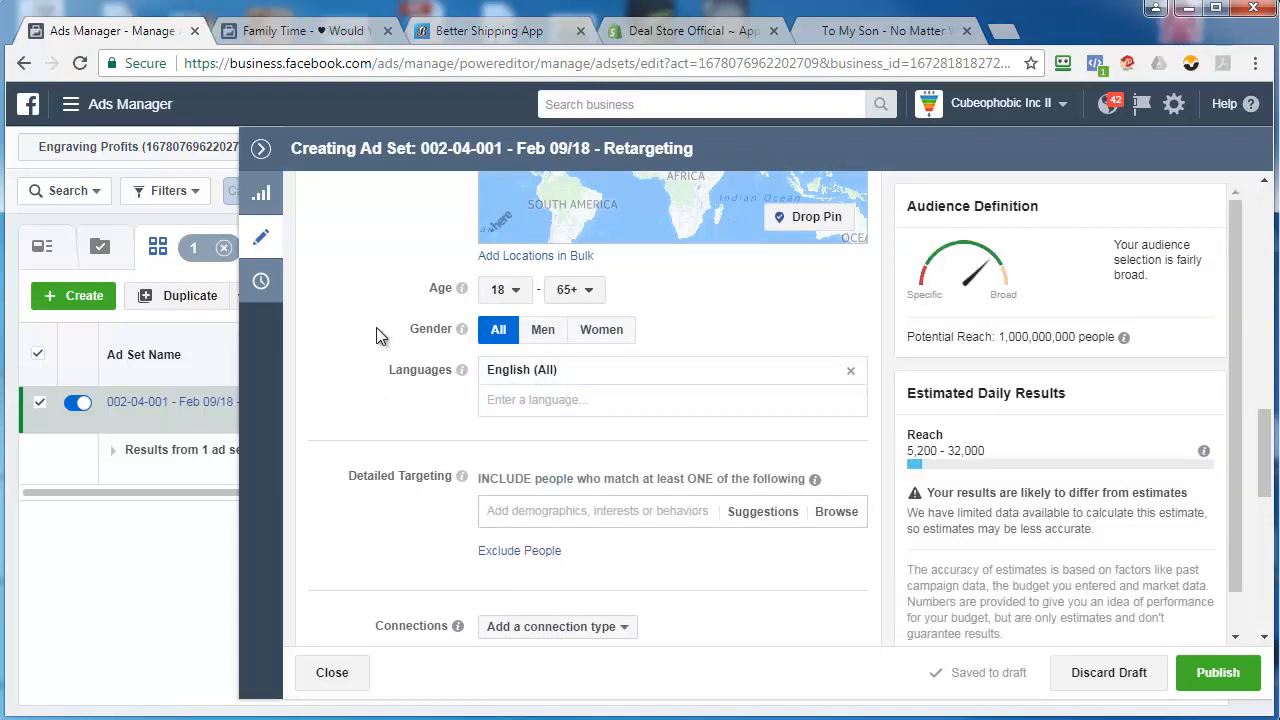
Add the custom audience "002 - Retargeting" to the ad set's targeting
{"action": "scroll", "coordinate": [368, 334], "scroll_direction": "up", "scroll_amount": 3}
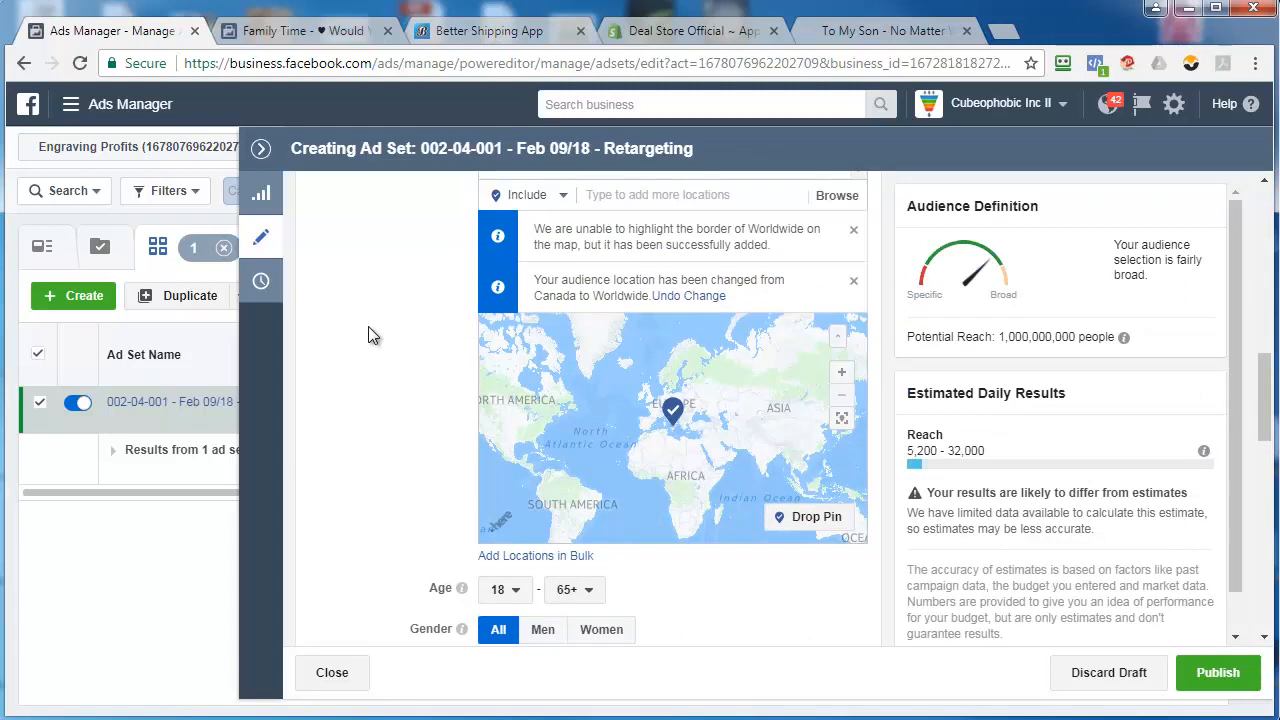
{"action": "scroll", "coordinate": [369, 317], "scroll_direction": "up", "scroll_amount": 2}
{"action": "scroll", "coordinate": [369, 317], "scroll_direction": "down", "scroll_amount": 3}
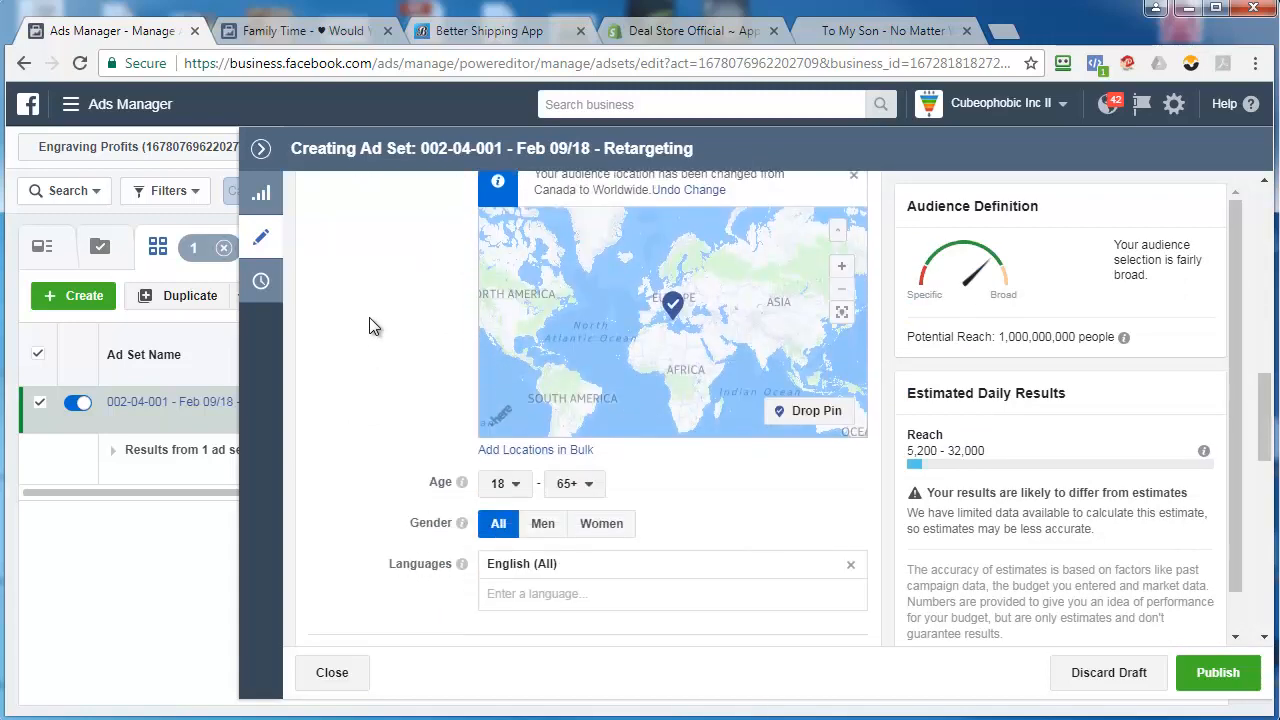
{"action": "scroll", "coordinate": [369, 326], "scroll_direction": "down", "scroll_amount": 3}
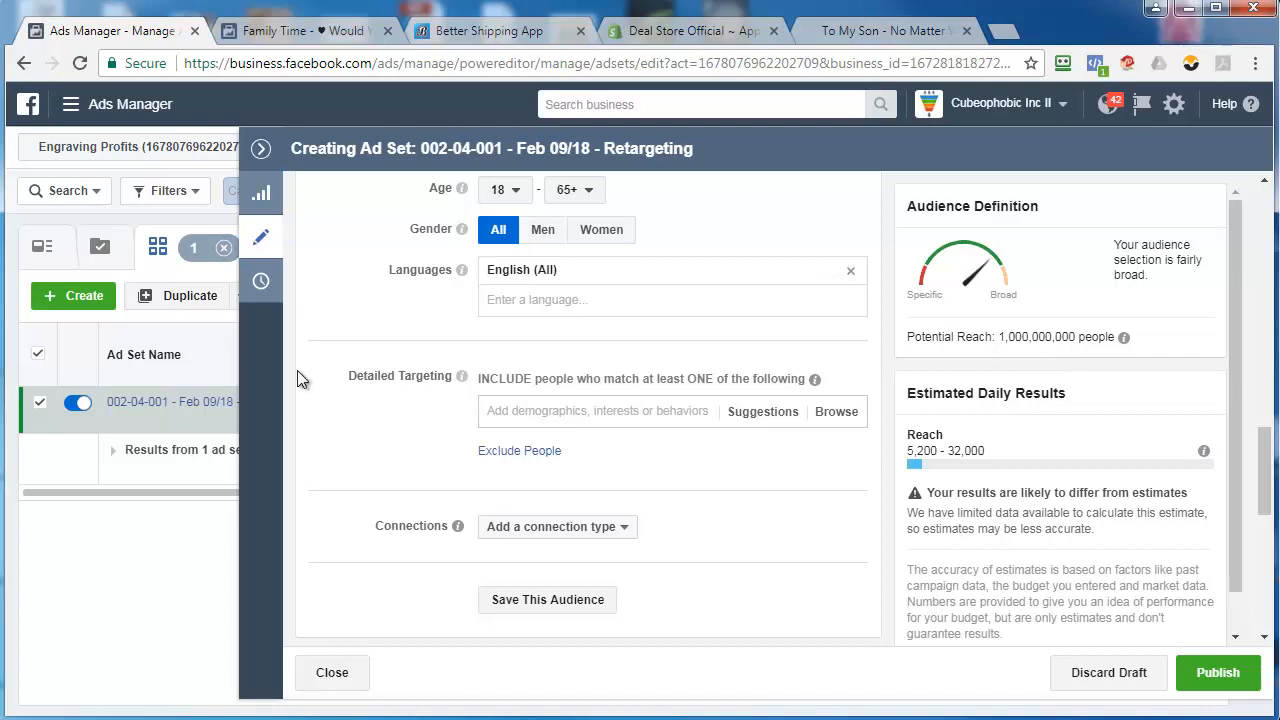
{"action": "scroll", "coordinate": [366, 429], "scroll_direction": "down", "scroll_amount": 2}
{"action": "scroll", "coordinate": [366, 429], "scroll_direction": "up", "scroll_amount": 11}
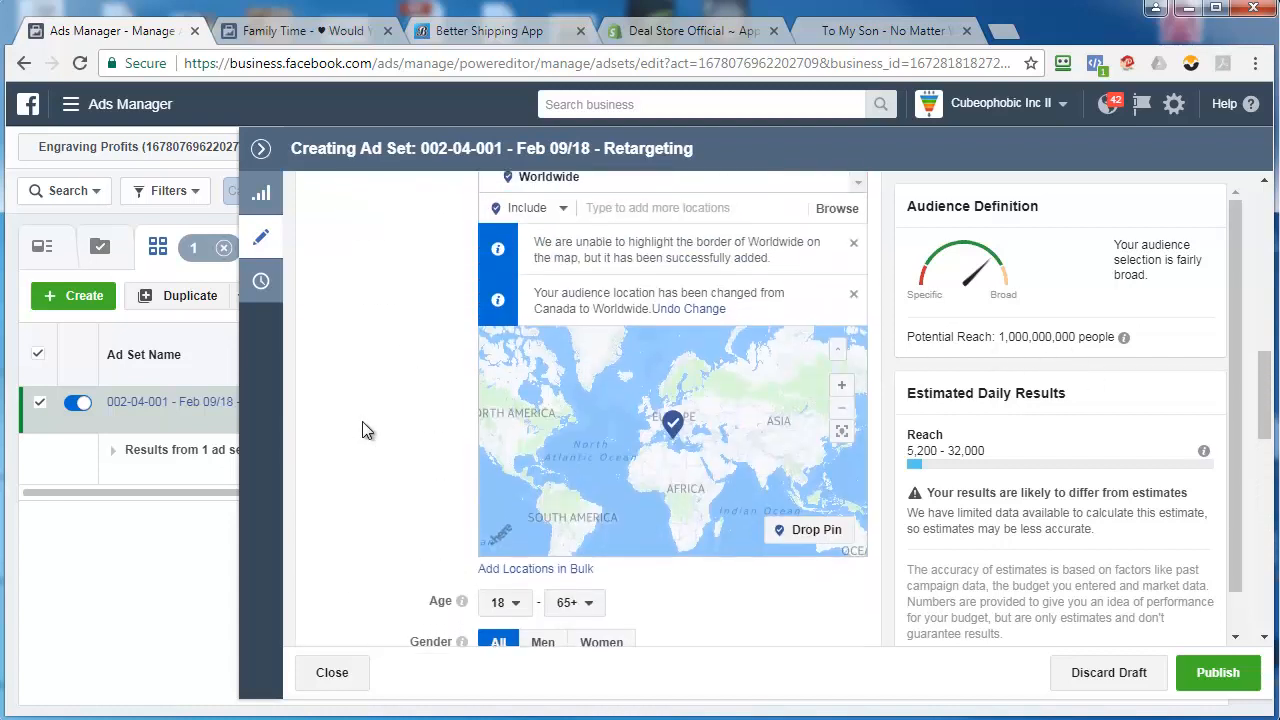
{"action": "left_click", "coordinate": [540, 390]}
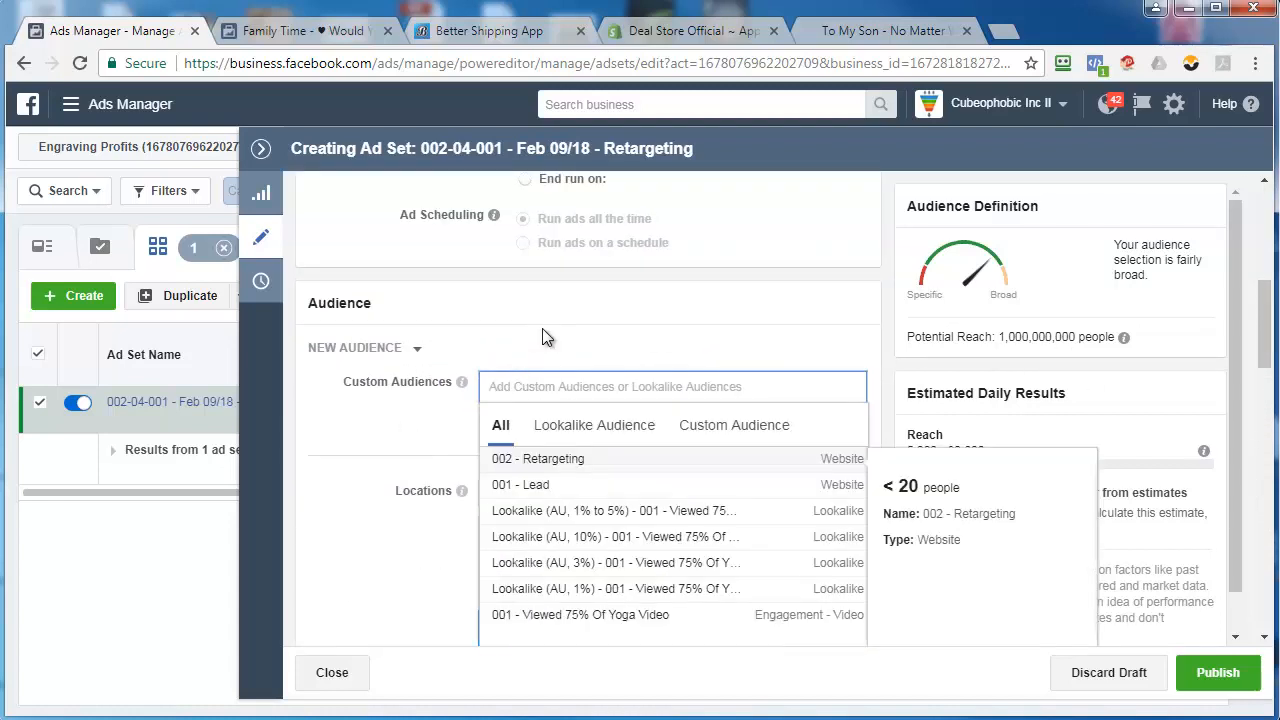
{"action": "type", "text": "002"}
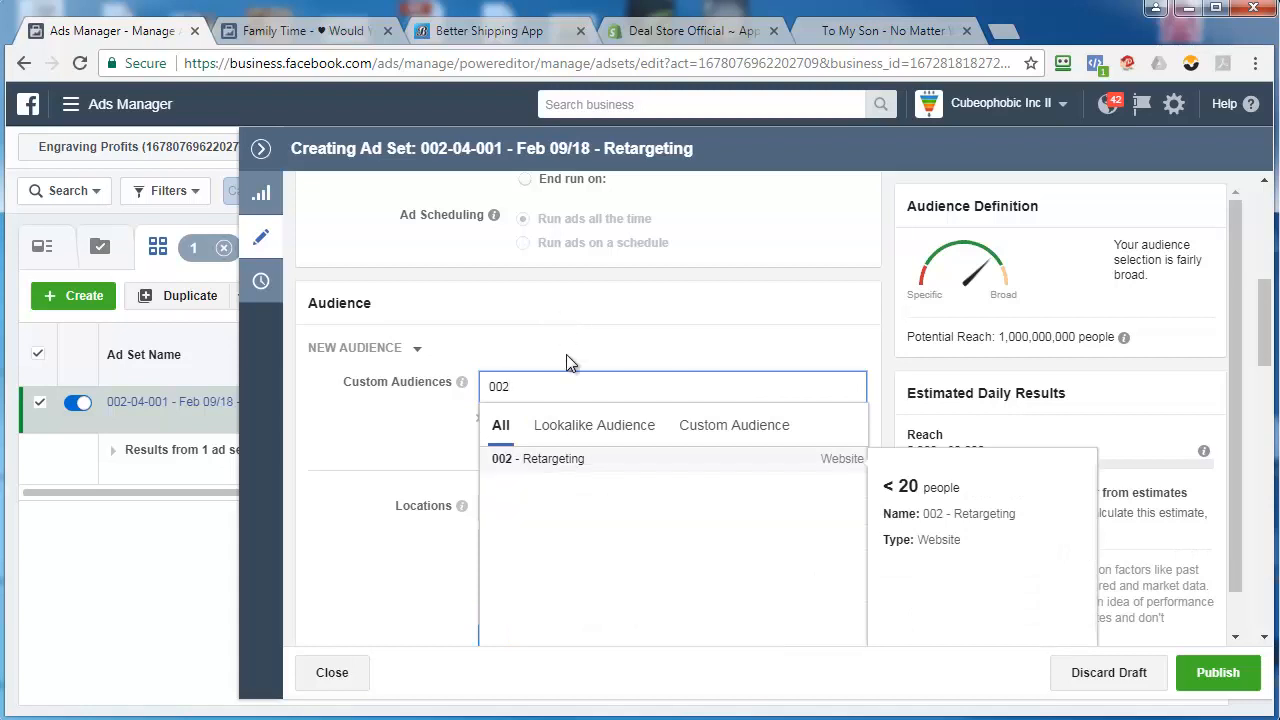
{"action": "left_click", "coordinate": [563, 458]}
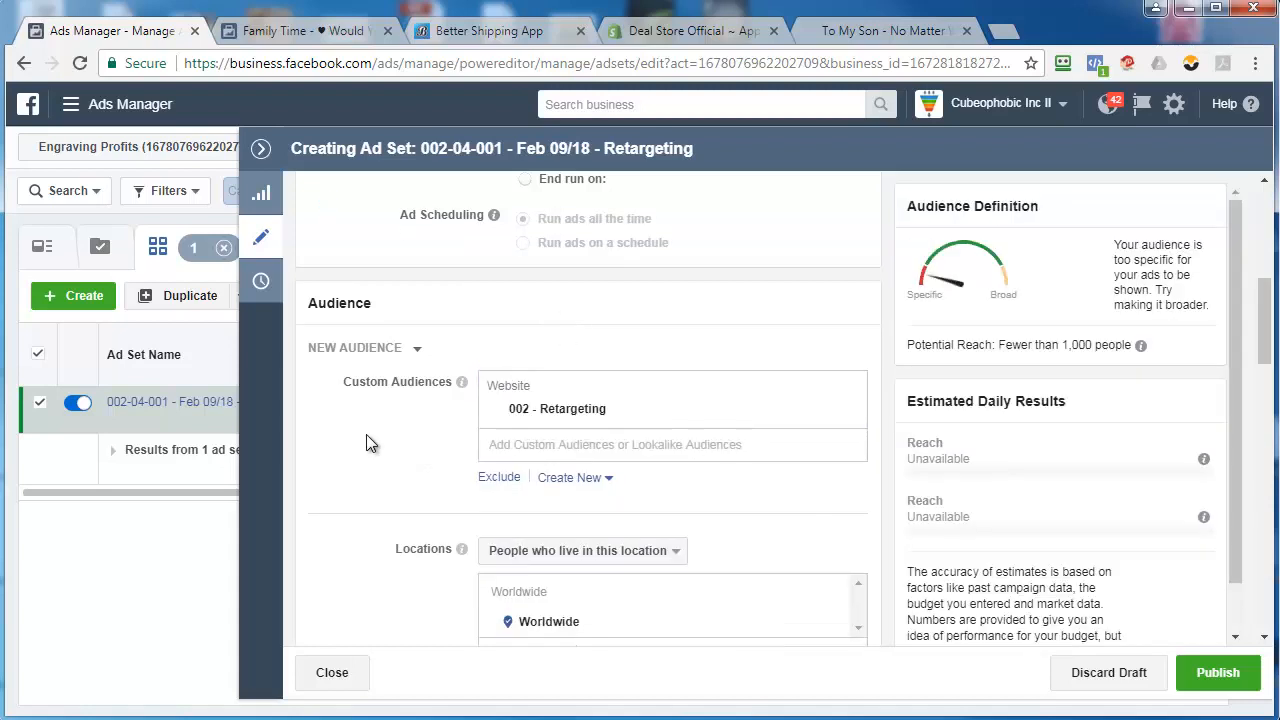
Reveal the field for excluding custom audiences and review the ad set's location, demographic, detailed targeting and placement settings
{"action": "left_click", "coordinate": [499, 477]}
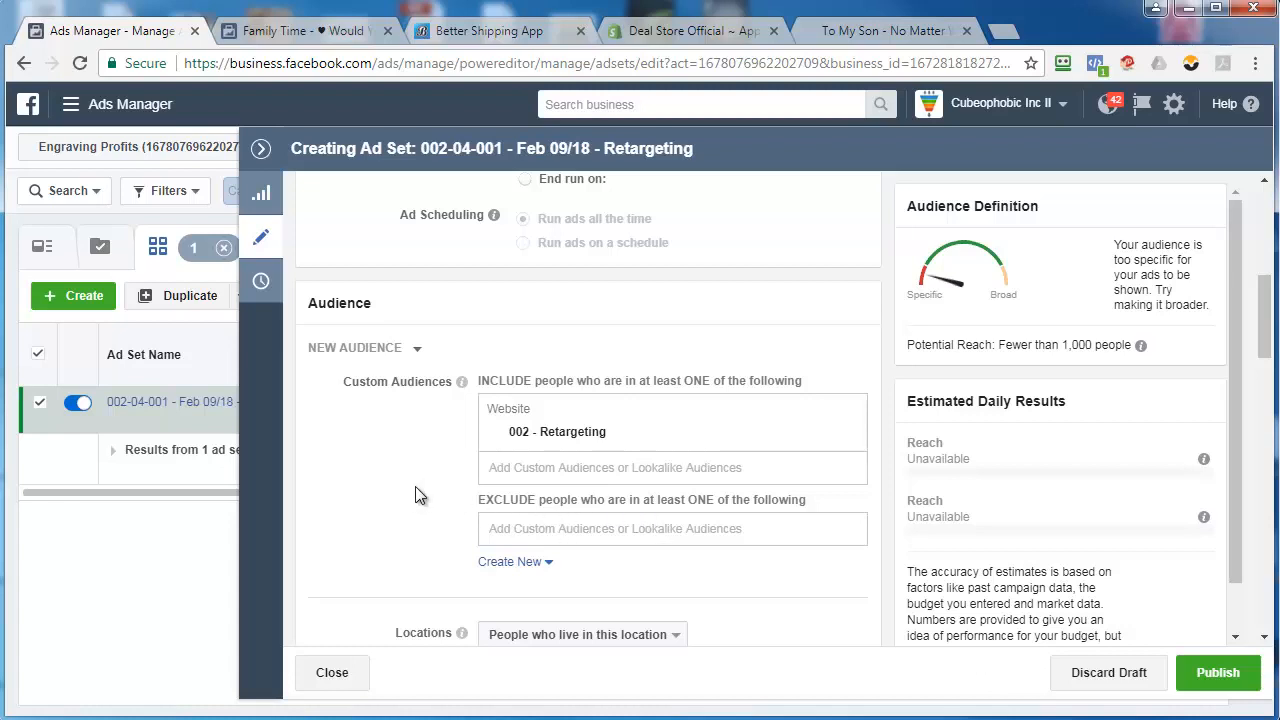
{"action": "scroll", "coordinate": [344, 473], "scroll_direction": "down", "scroll_amount": 3}
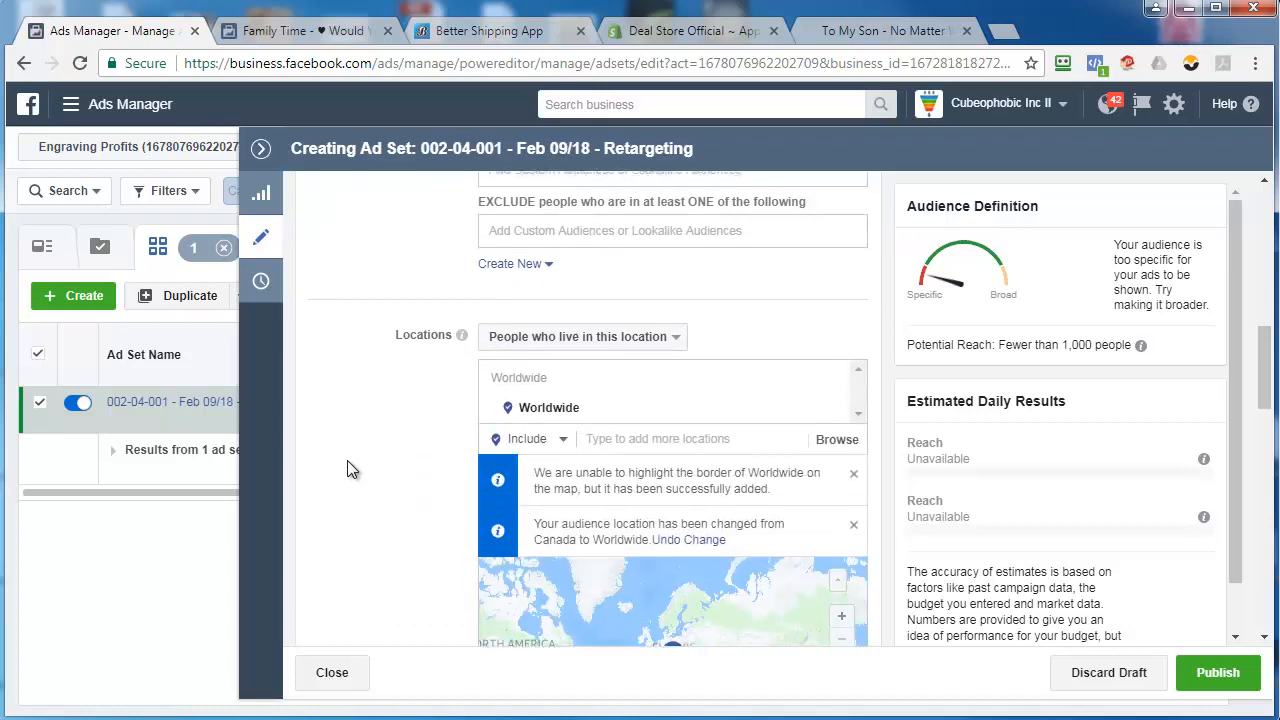
{"action": "scroll", "coordinate": [349, 456], "scroll_direction": "down", "scroll_amount": 3}
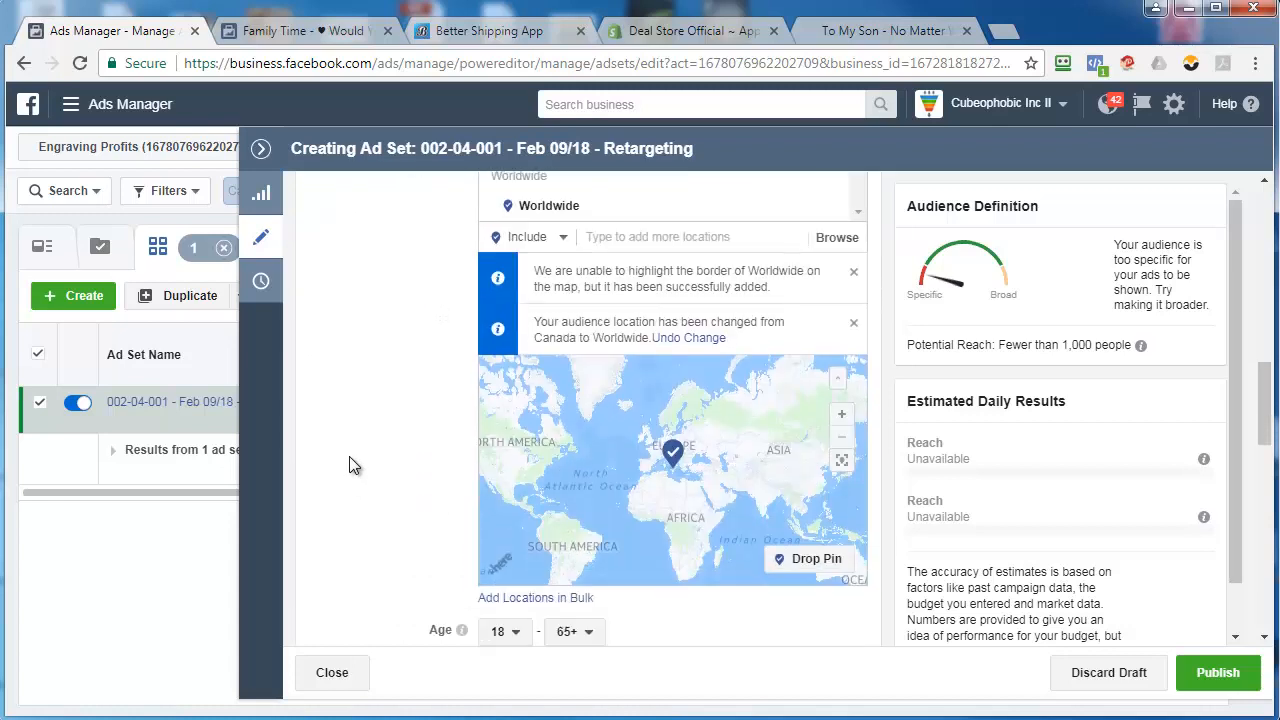
{"action": "scroll", "coordinate": [349, 456], "scroll_direction": "down", "scroll_amount": 3}
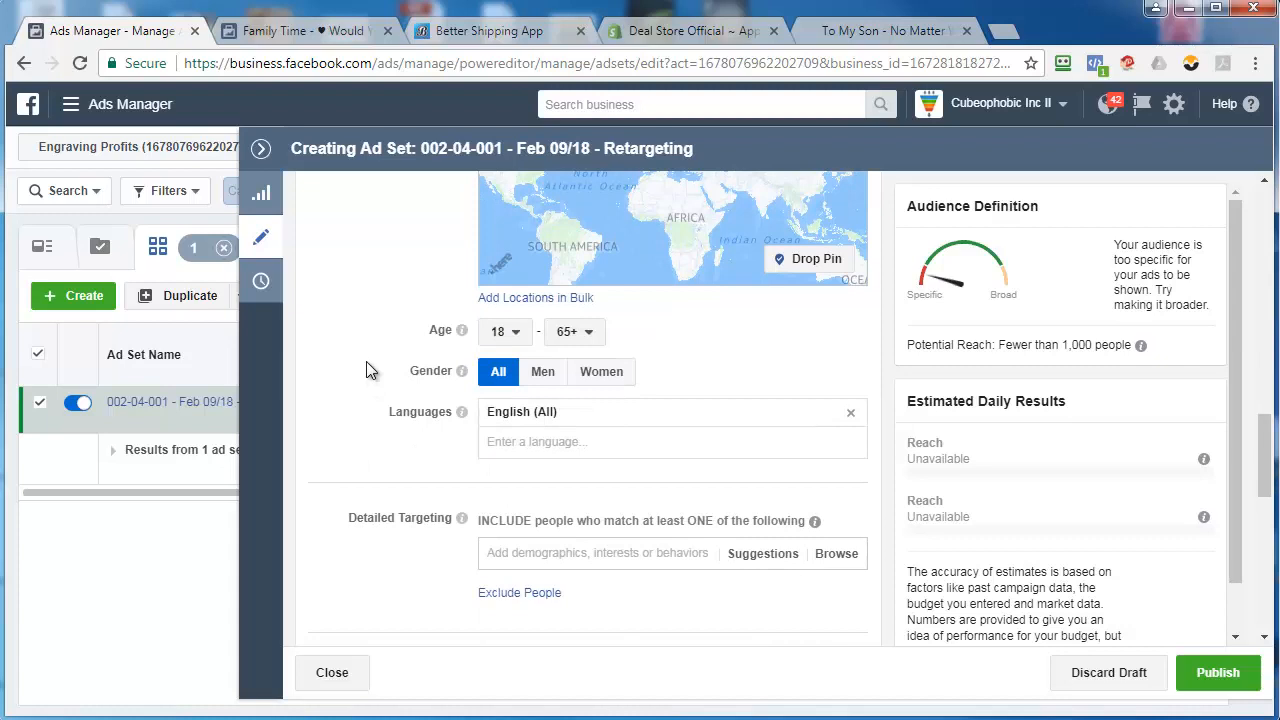
{"action": "scroll", "coordinate": [366, 361], "scroll_direction": "up", "scroll_amount": 6}
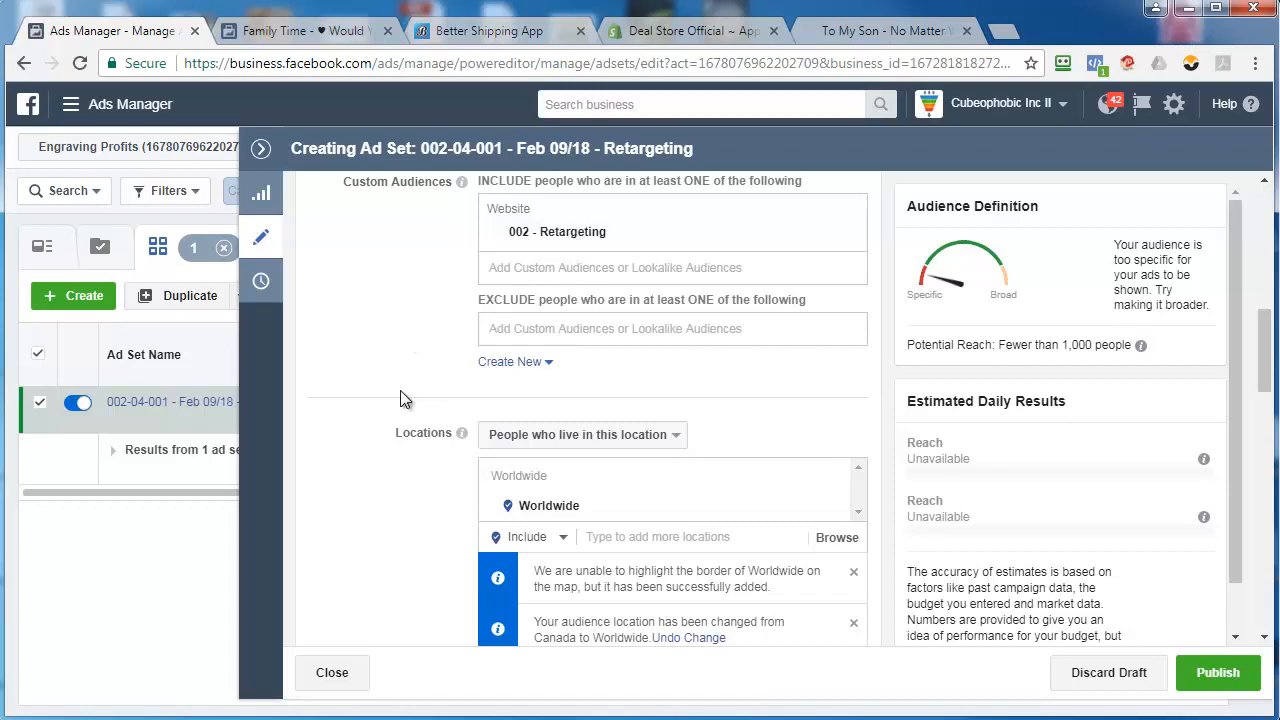
{"action": "scroll", "coordinate": [366, 400], "scroll_direction": "down", "scroll_amount": 8}
{"action": "scroll", "coordinate": [359, 396], "scroll_direction": "down", "scroll_amount": 4}
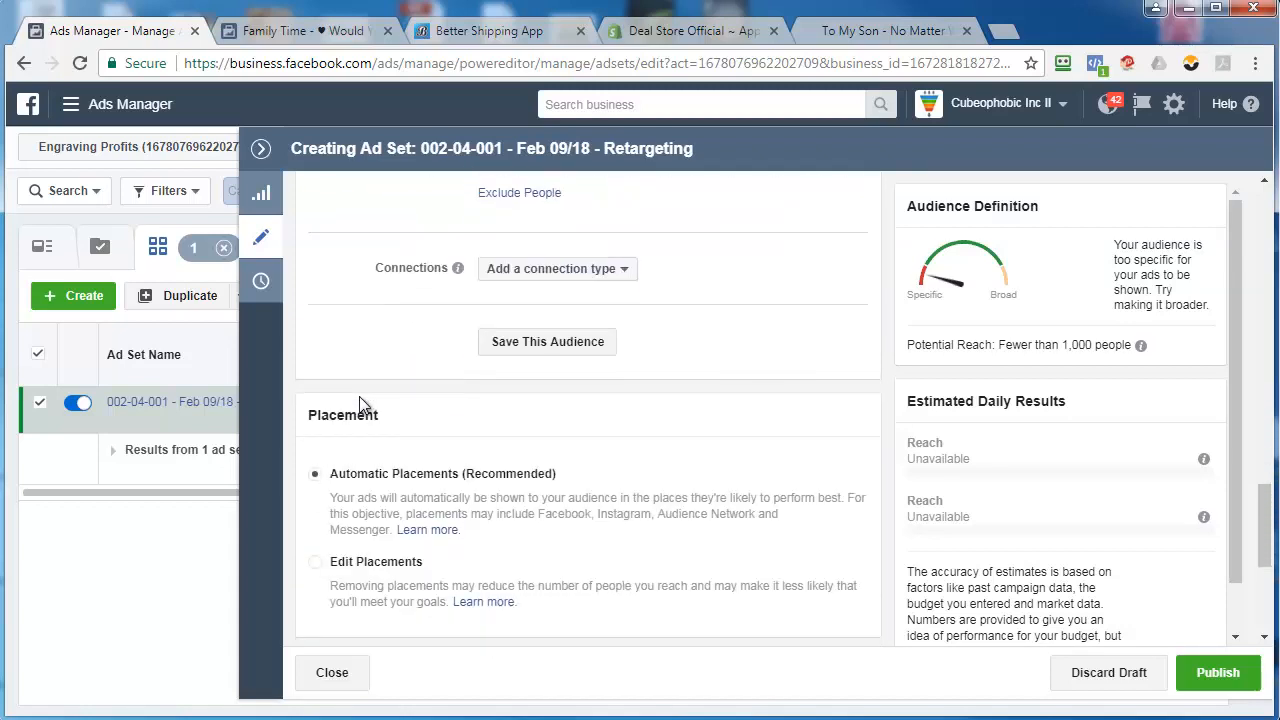
{"action": "scroll", "coordinate": [359, 396], "scroll_direction": "down", "scroll_amount": 2}
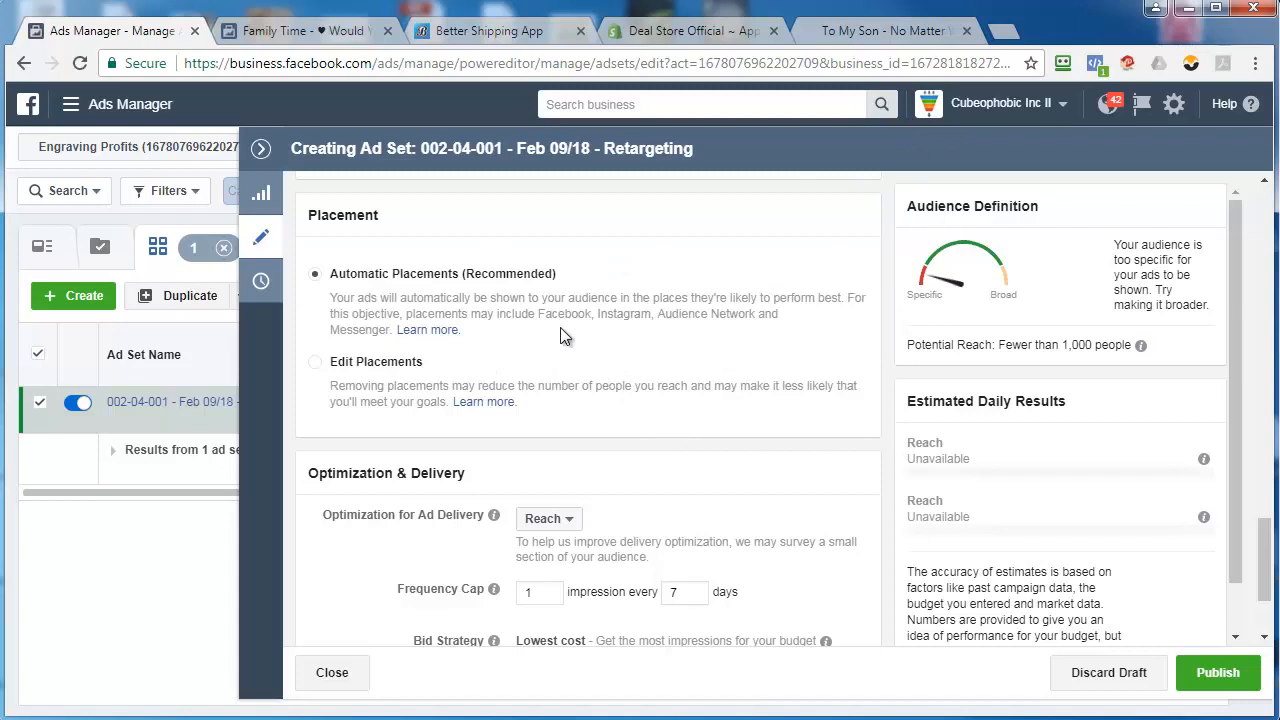
Change the ad set's Optimization for Ad Delivery option
{"action": "scroll", "coordinate": [596, 352], "scroll_direction": "down", "scroll_amount": 2}
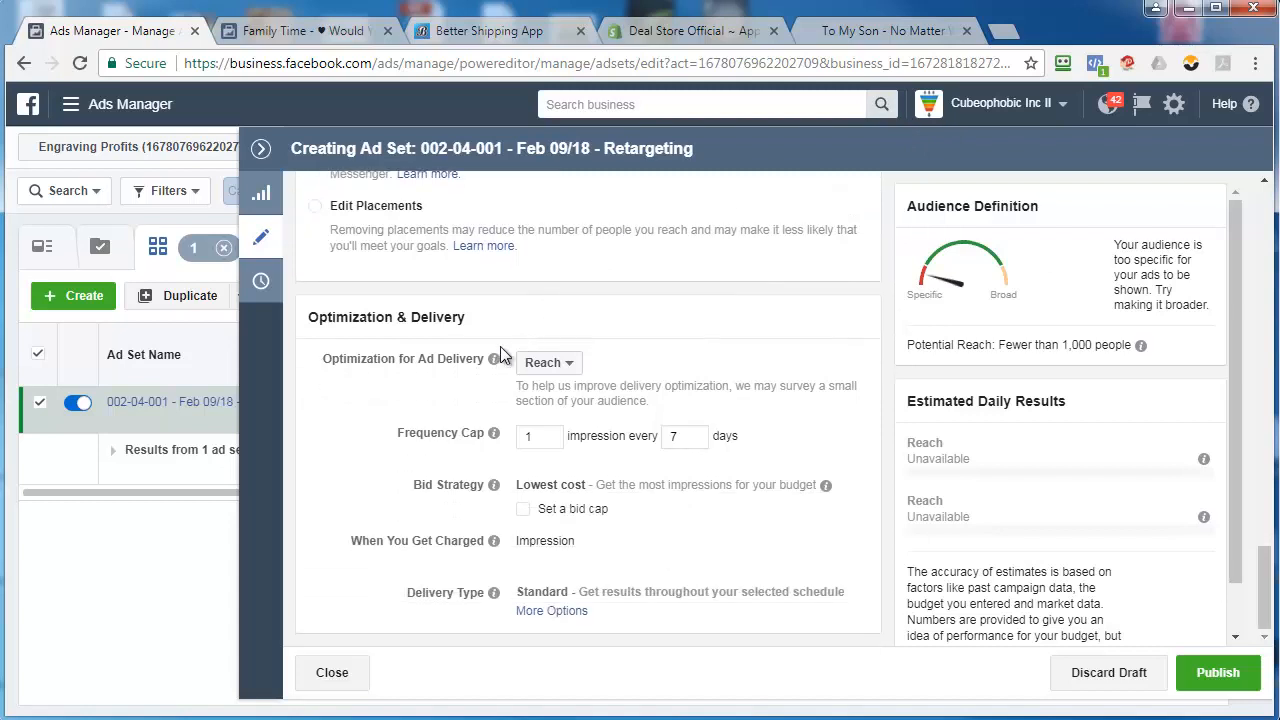
{"action": "left_click", "coordinate": [560, 363]}
{"action": "left_click", "coordinate": [590, 416]}
{"action": "left_click", "coordinate": [694, 441]}
{"action": "left_click", "coordinate": [694, 441]}
Open the ad set's draft ad for editing and copy the dad-son-matter product page URL from the store for it
{"action": "left_click_drag", "start_coordinate": [1267, 568], "coordinate": [1277, 185]}
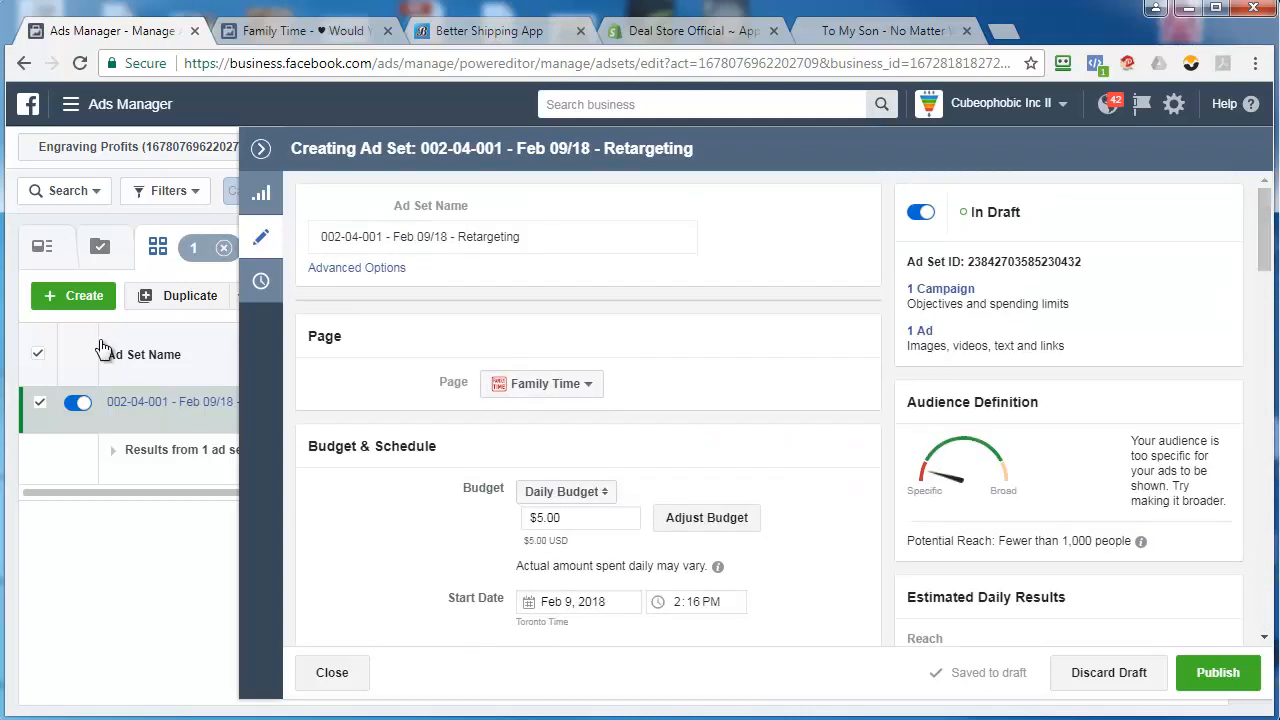
{"action": "left_click", "coordinate": [150, 408]}
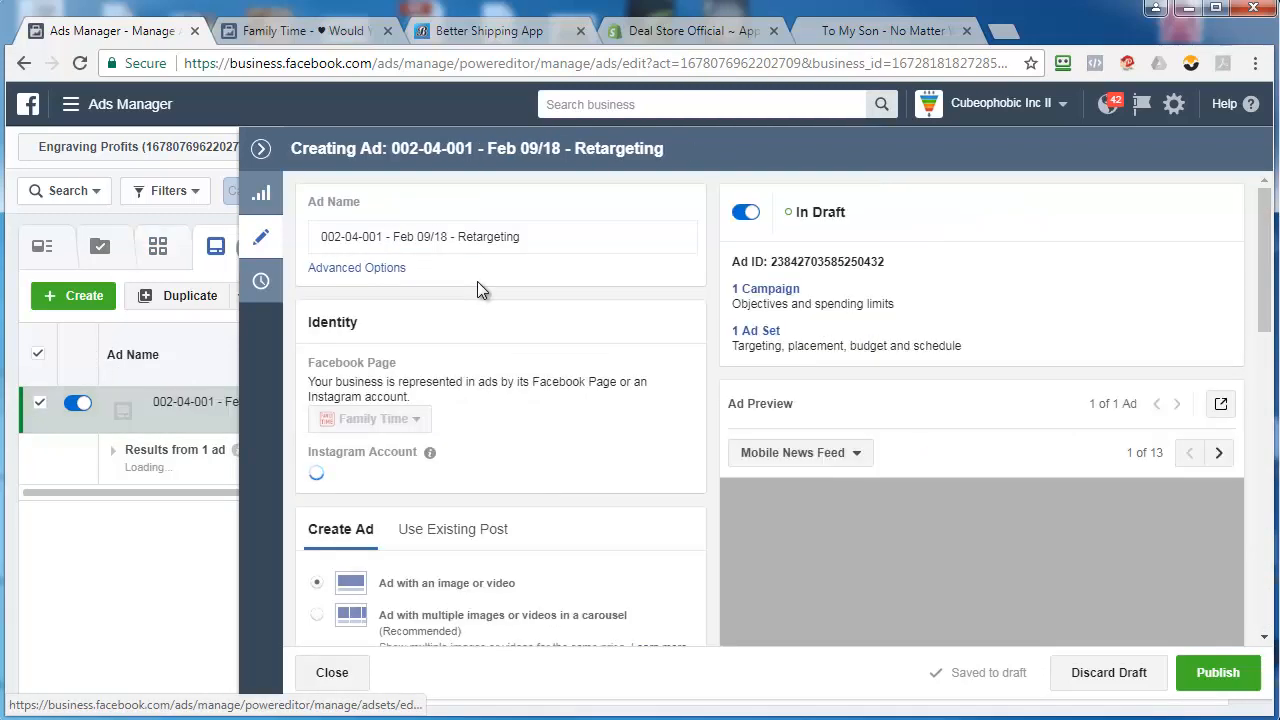
{"action": "left_click", "coordinate": [865, 31]}
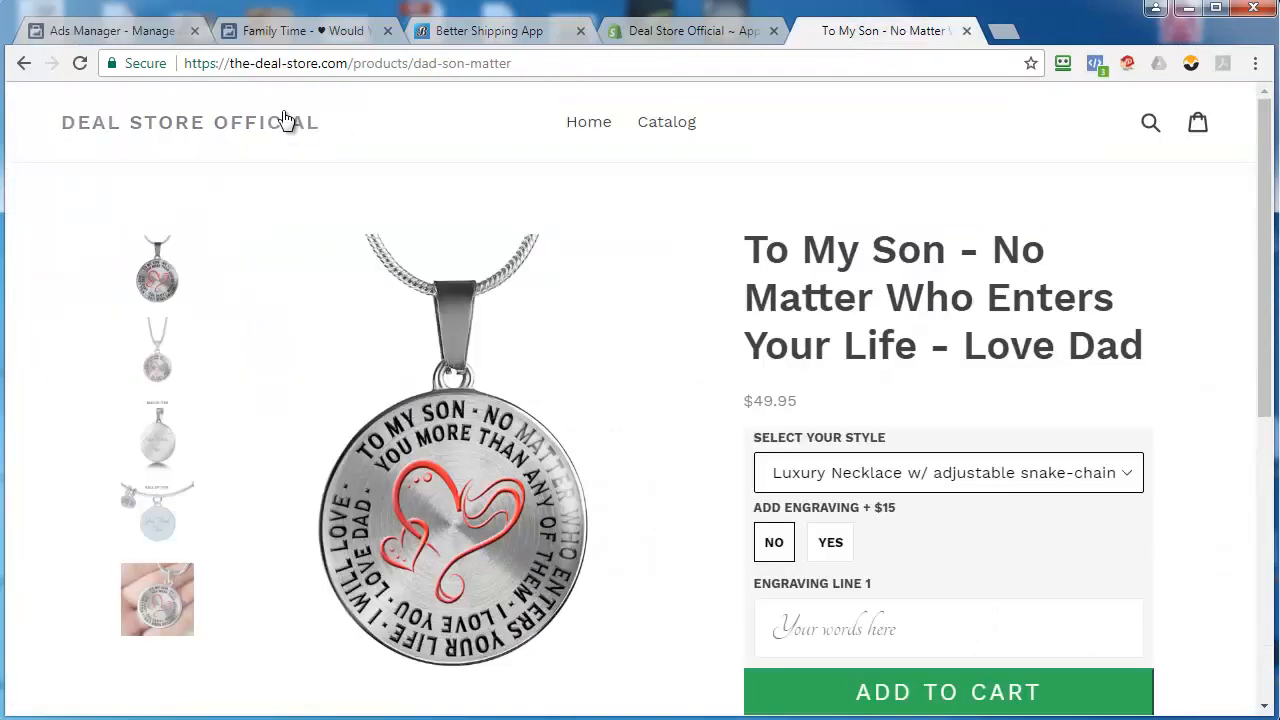
{"action": "left_click", "coordinate": [326, 62]}
{"action": "right_click", "coordinate": [328, 64]}
{"action": "left_click", "coordinate": [365, 134]}
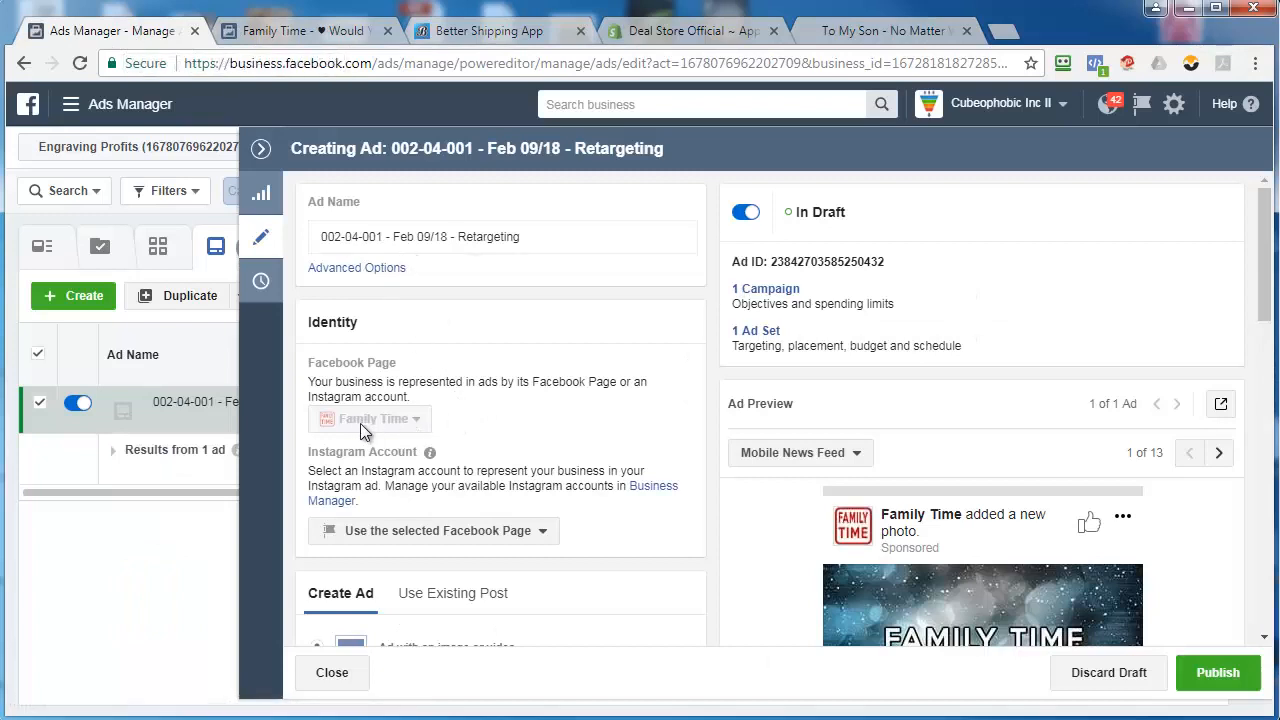
{"action": "scroll", "coordinate": [480, 540], "scroll_direction": "down", "scroll_amount": 2}
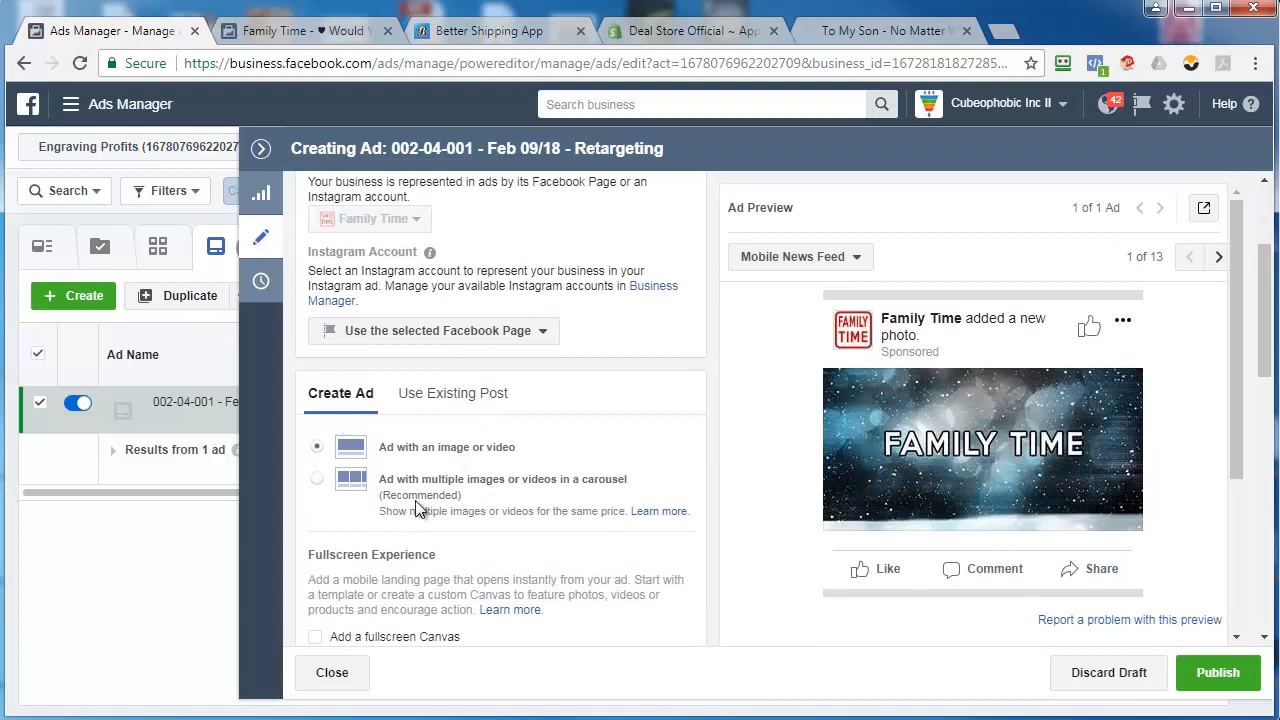
Replace the ad's image by uploading 1200x628.png from the "to my son - no matter who enters your life" folder inside family time
{"action": "scroll", "coordinate": [420, 510], "scroll_direction": "down", "scroll_amount": 2}
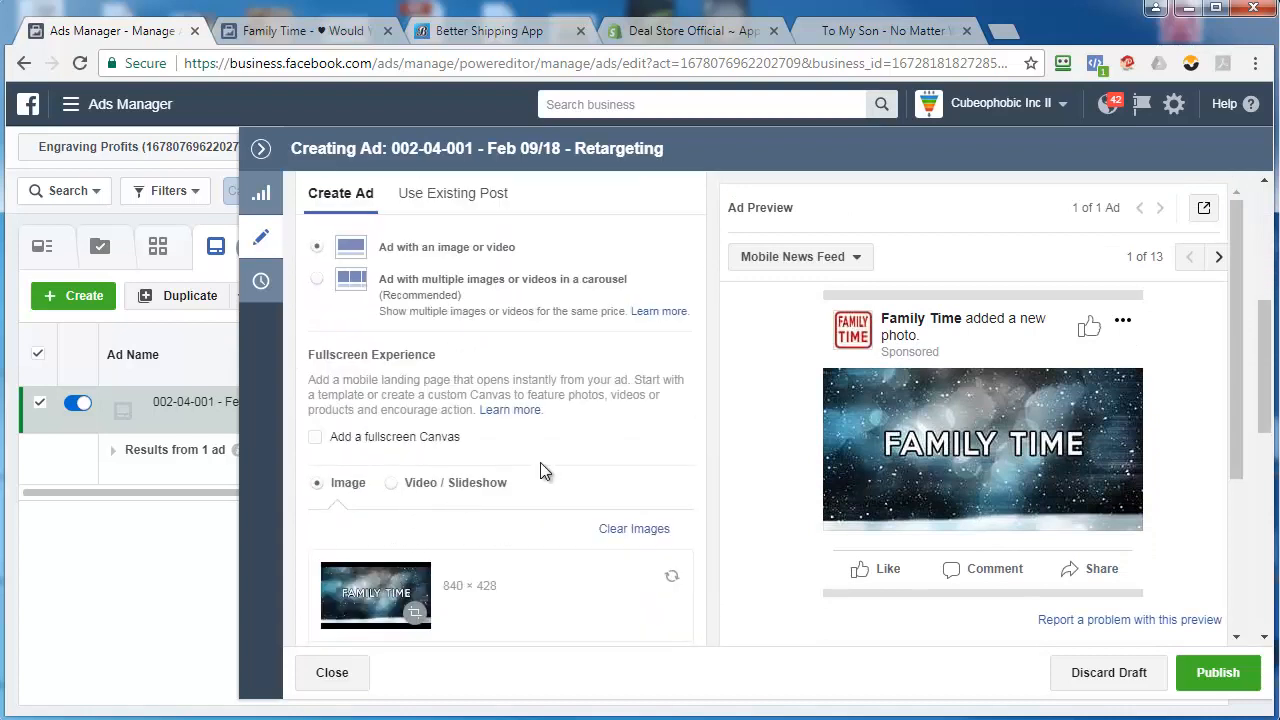
{"action": "scroll", "coordinate": [550, 465], "scroll_direction": "down", "scroll_amount": 1}
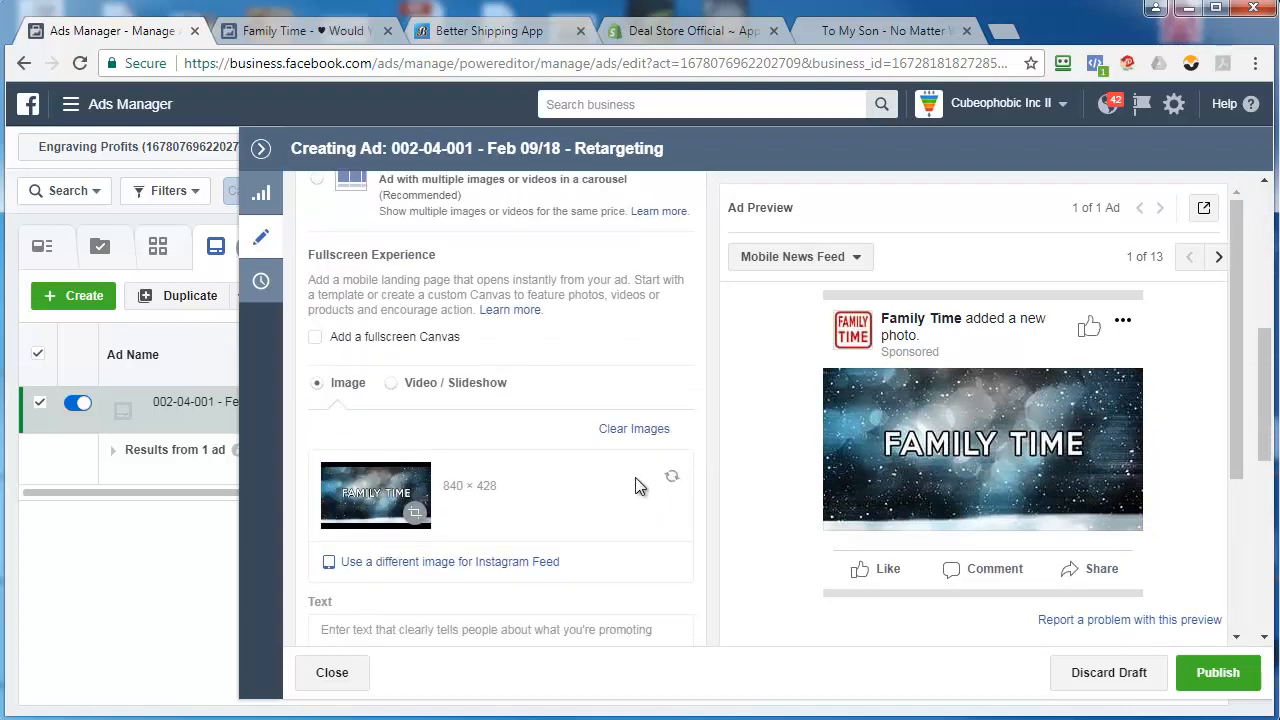
{"action": "left_click", "coordinate": [672, 477]}
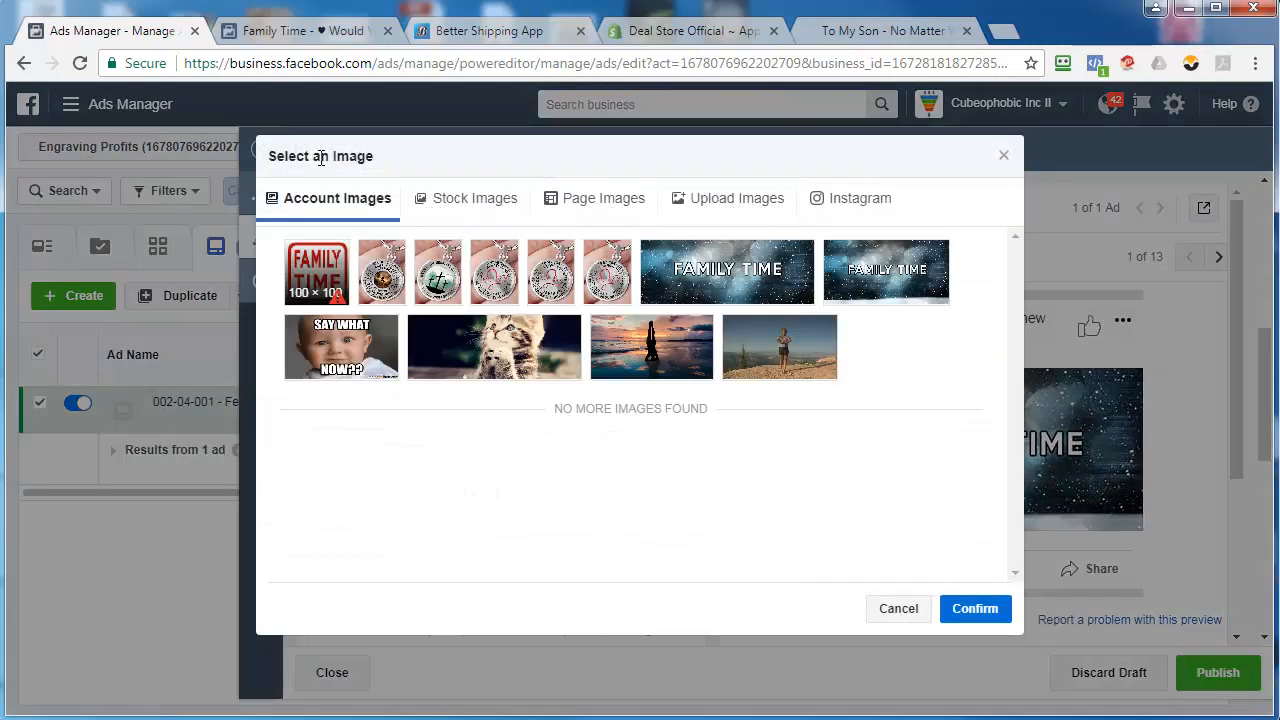
{"action": "left_click", "coordinate": [731, 199]}
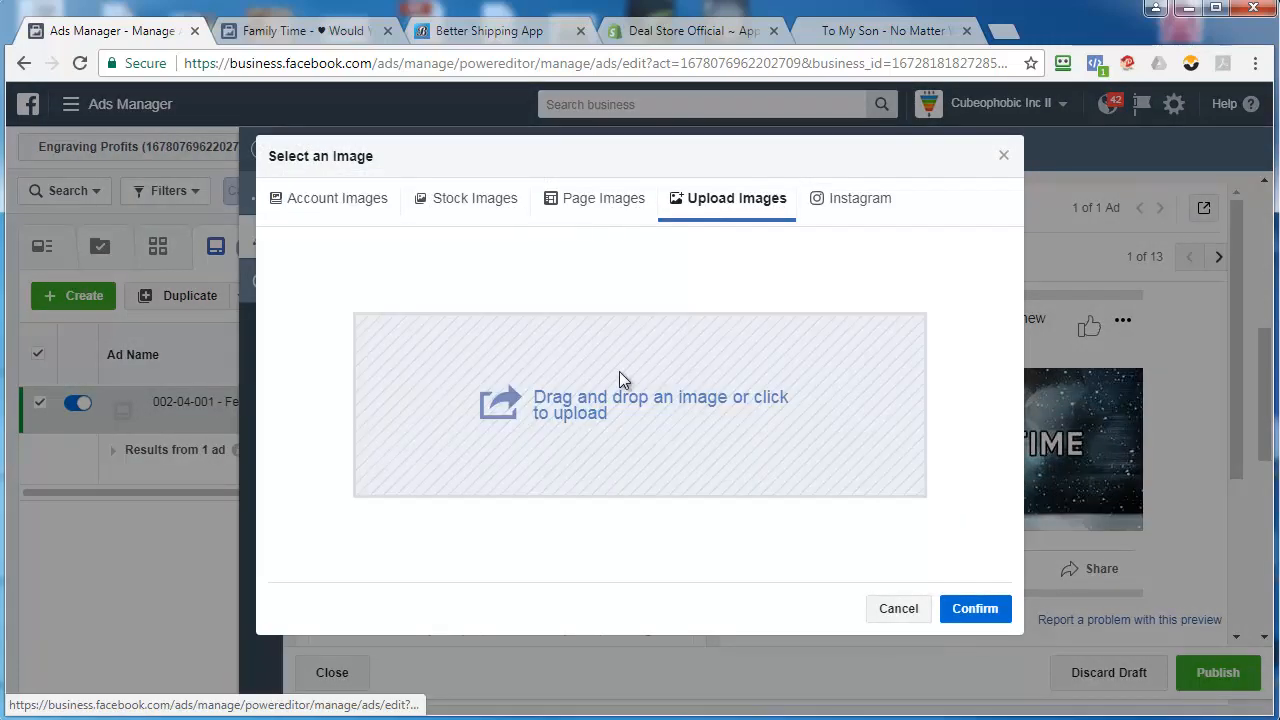
{"action": "left_click", "coordinate": [609, 390]}
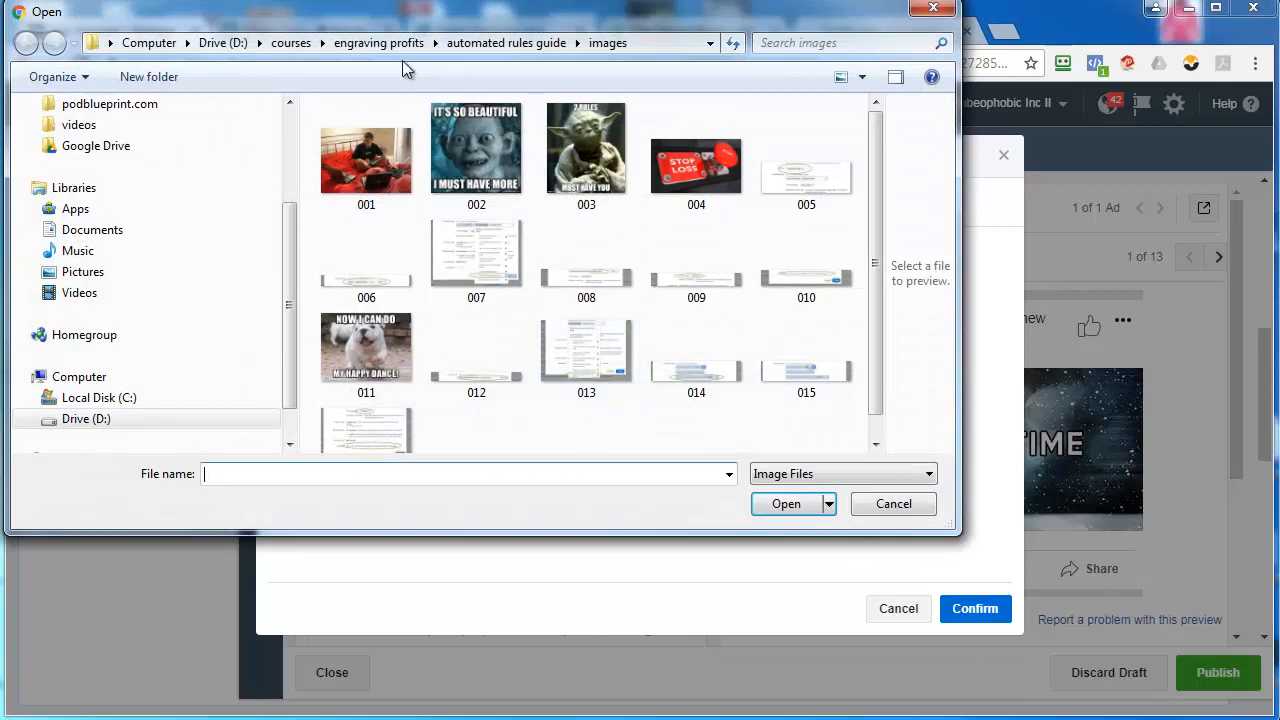
{"action": "left_click", "coordinate": [380, 44]}
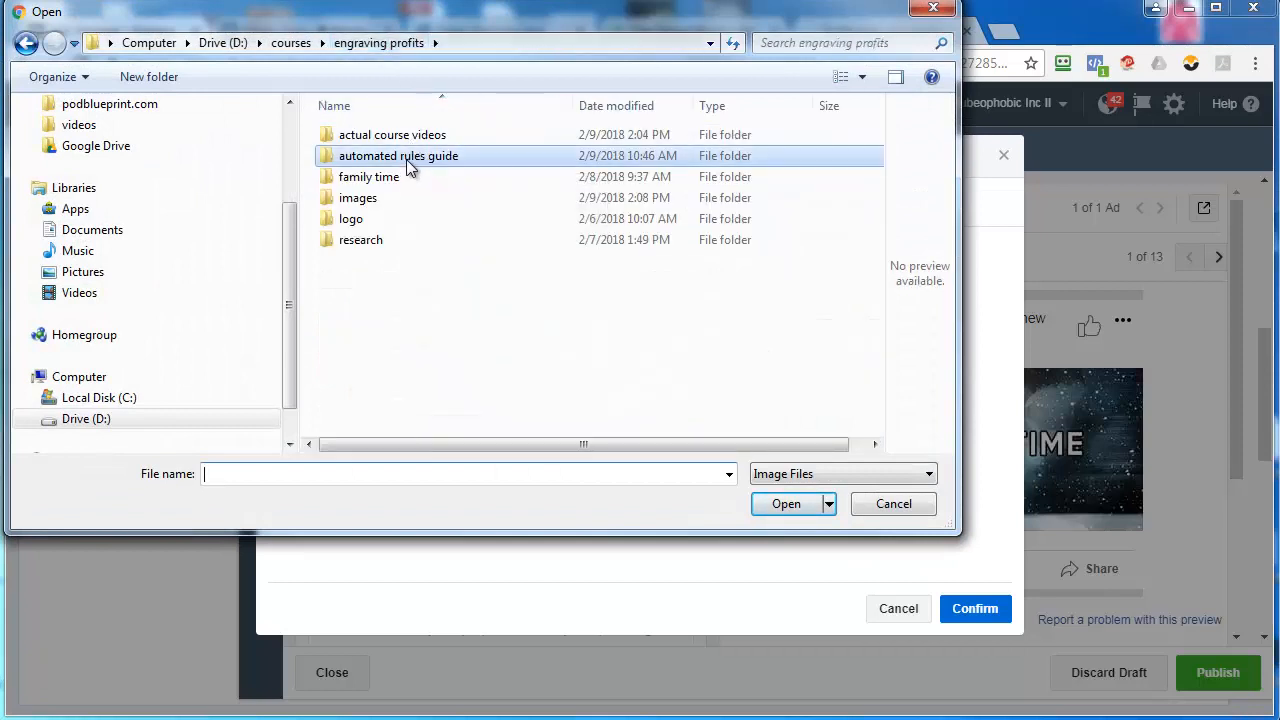
{"action": "double_click", "coordinate": [399, 175]}
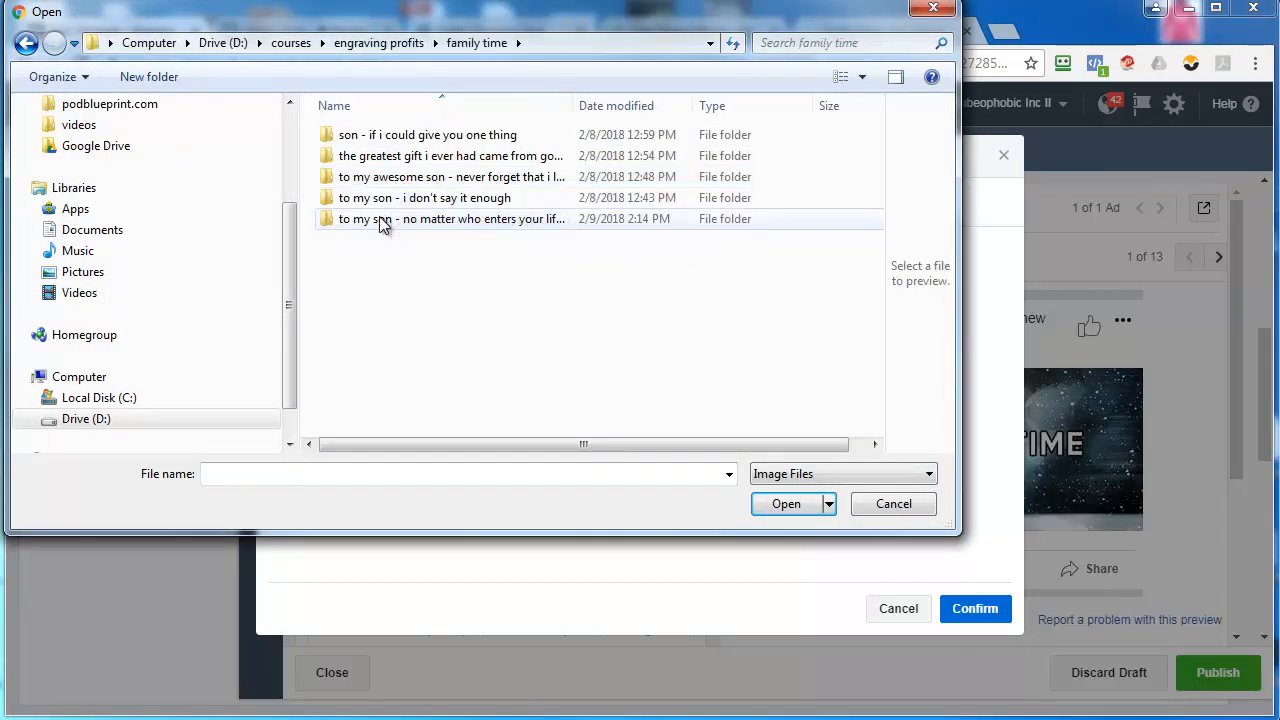
{"action": "double_click", "coordinate": [379, 219]}
{"action": "double_click", "coordinate": [384, 222]}
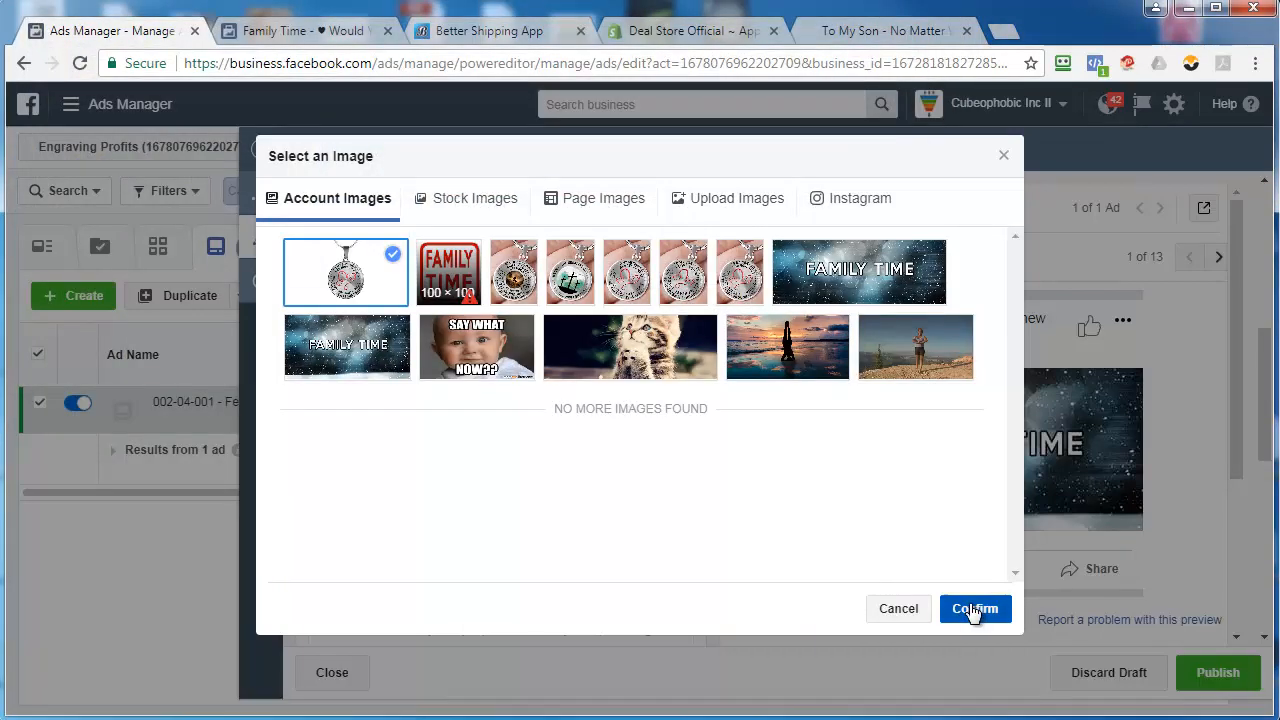
{"action": "left_click", "coordinate": [974, 608]}
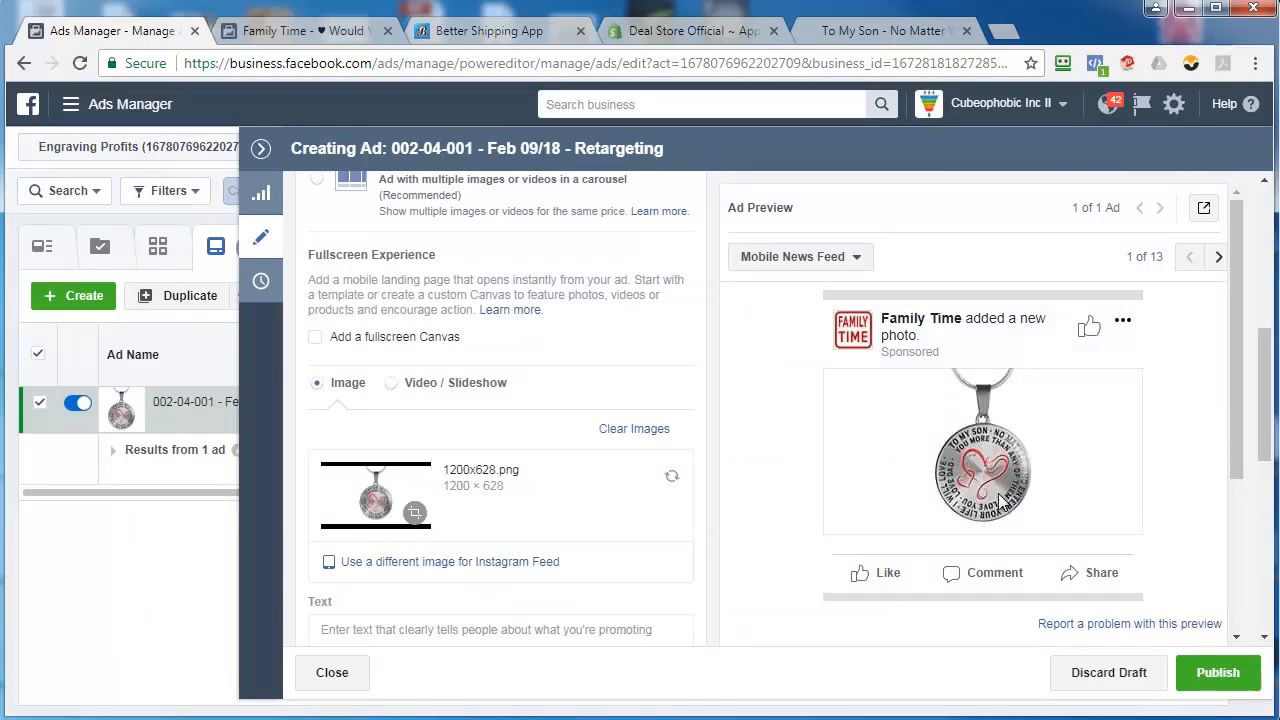
Write the ad text "Did Life Get In The Way? You Can Still Get This For Your Son!"
{"action": "scroll", "coordinate": [578, 402], "scroll_direction": "down", "scroll_amount": 2}
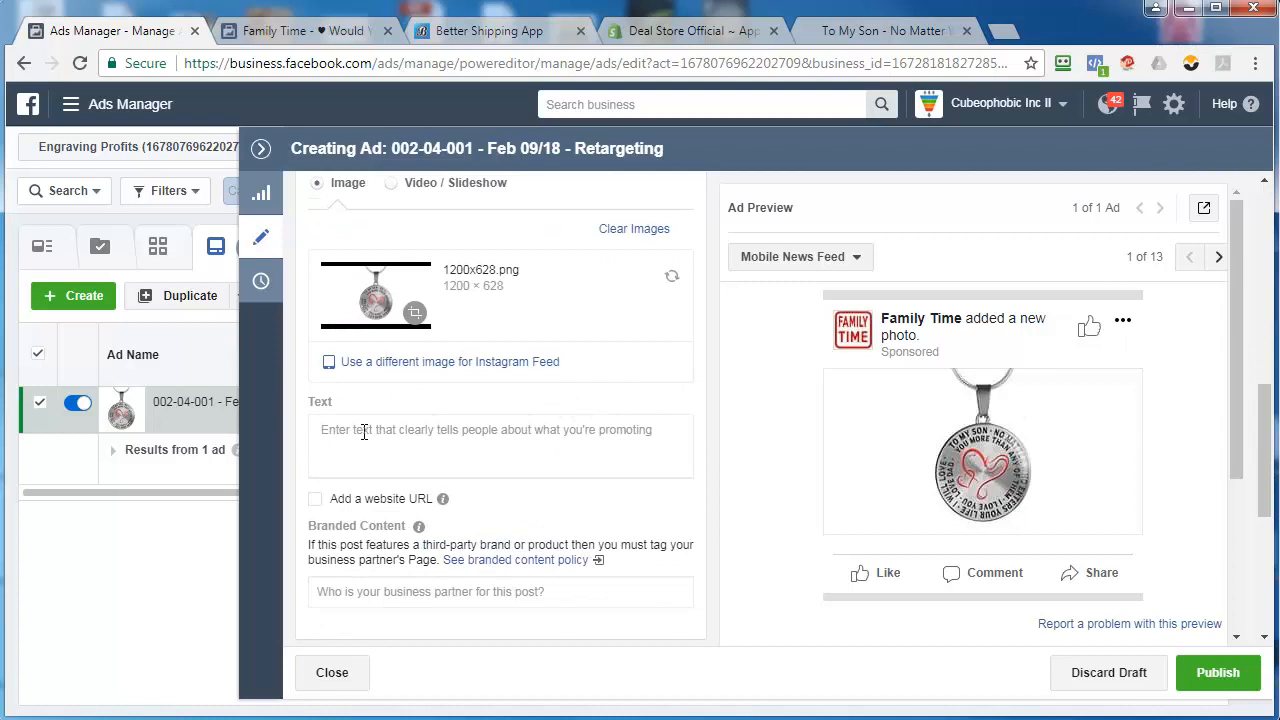
{"action": "left_click", "coordinate": [364, 432]}
{"action": "type", "text": "Did"}
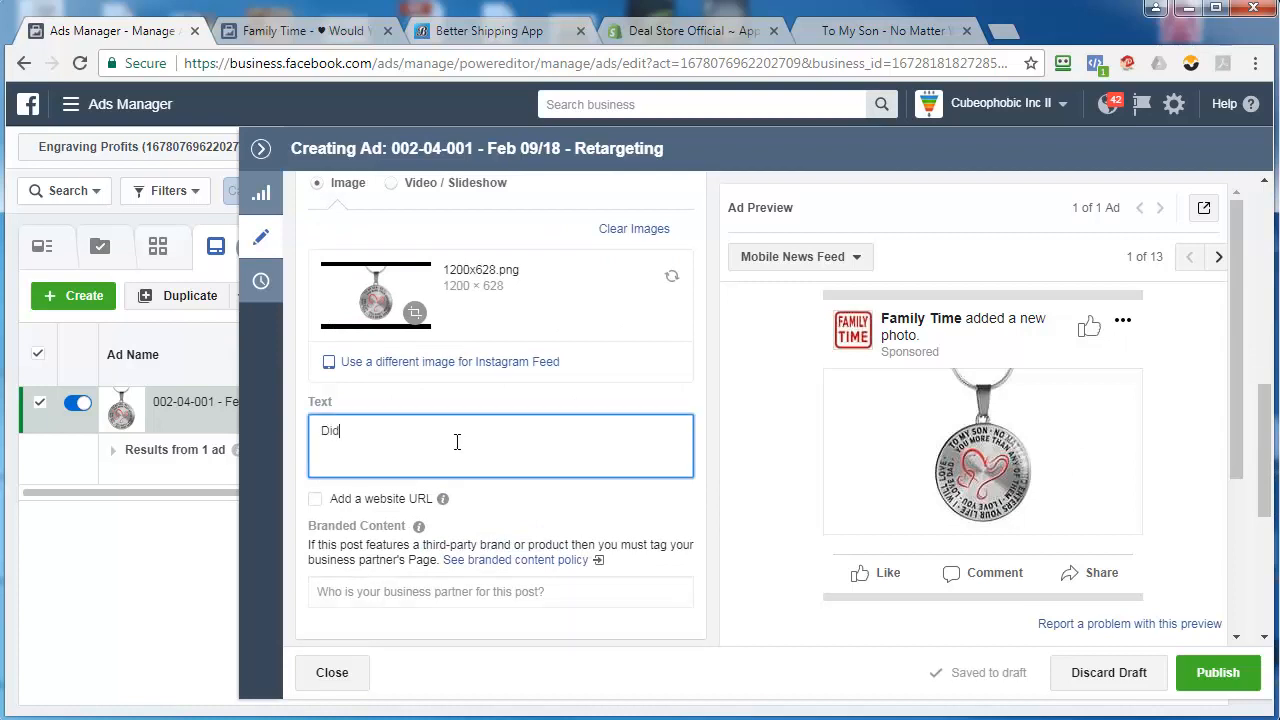
{"action": "type", "text": " Life Ge"}
{"action": "type", "text": "t In T"}
{"action": "key", "text": "BackSpace"}
{"action": "type", "text": "In The Way? No Pro"}
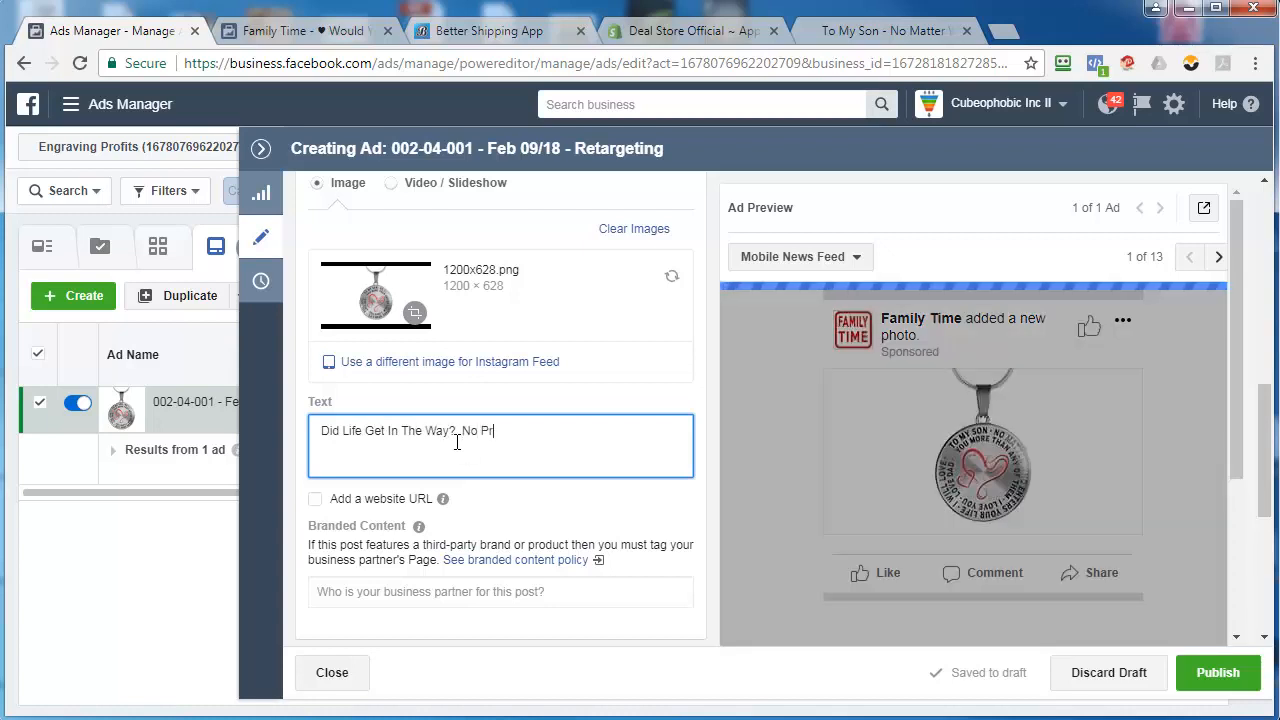
{"action": "key", "text": "BackSpace"}
{"action": "key", "text": "BackSpace"}
{"action": "key", "text": "BackSpace"}
{"action": "key", "text": "BackSpace"}
{"action": "key", "text": "BackSpace"}
{"action": "key", "text": "BackSpace"}
{"action": "type", "text": "Y"}
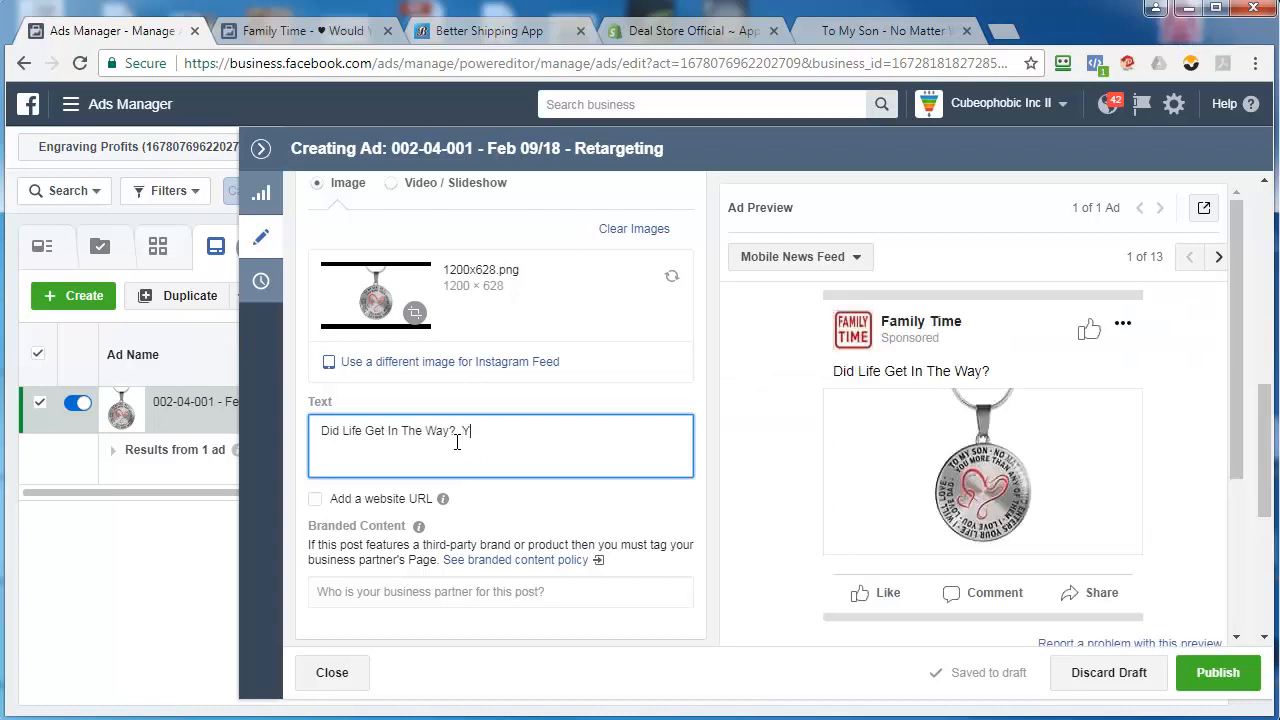
{"action": "type", "text": "ou Can Still Get This For Yo"}
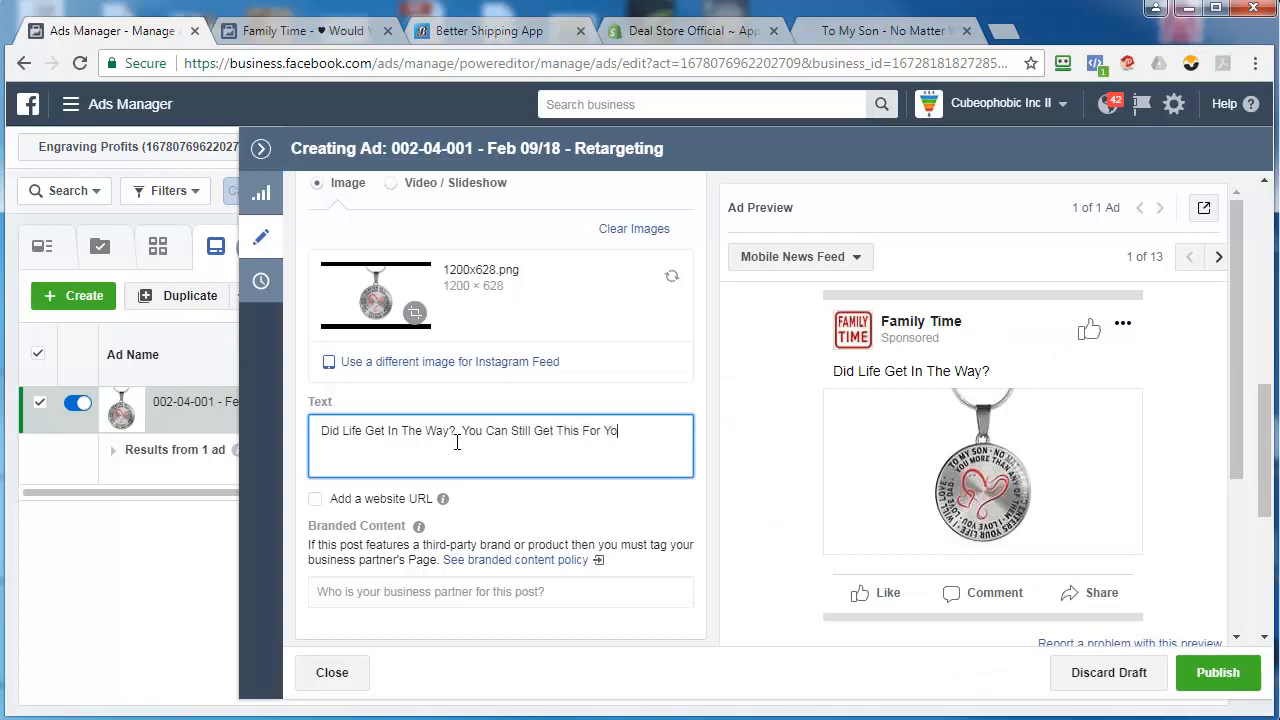
{"action": "type", "text": "ur Son!"}
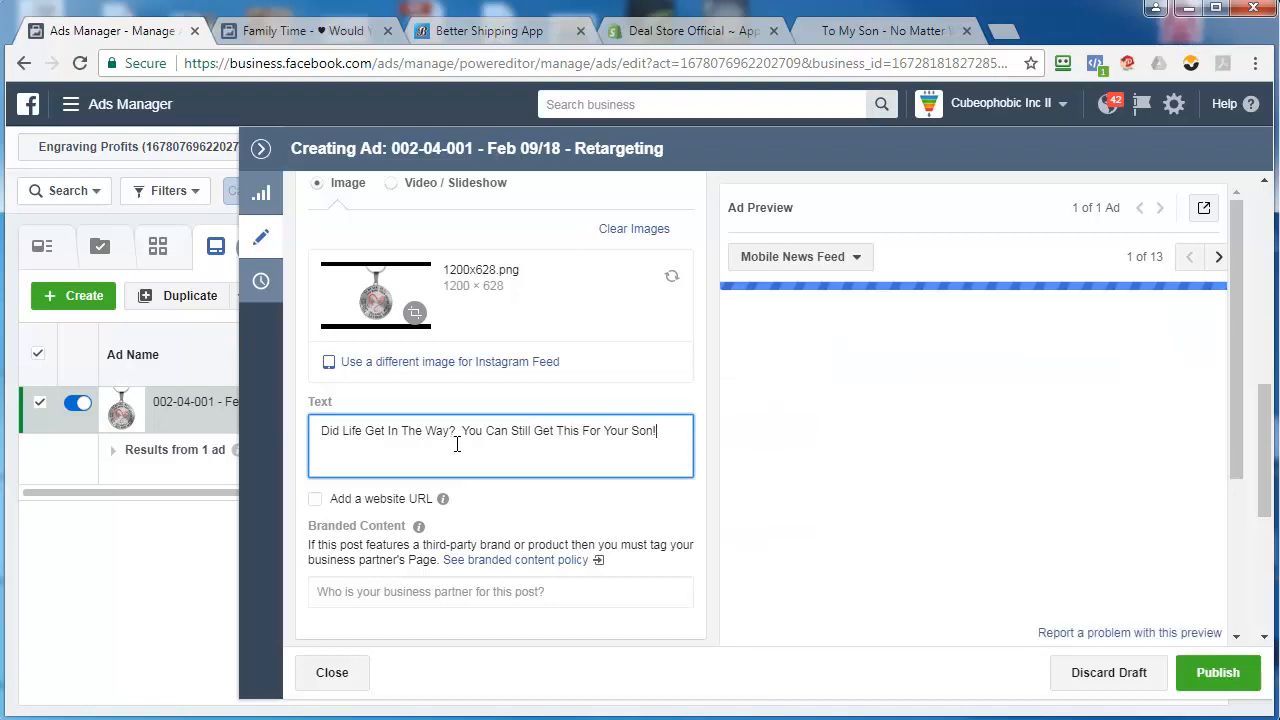
{"action": "left_click", "coordinate": [316, 510]}
{"action": "left_click", "coordinate": [316, 510]}
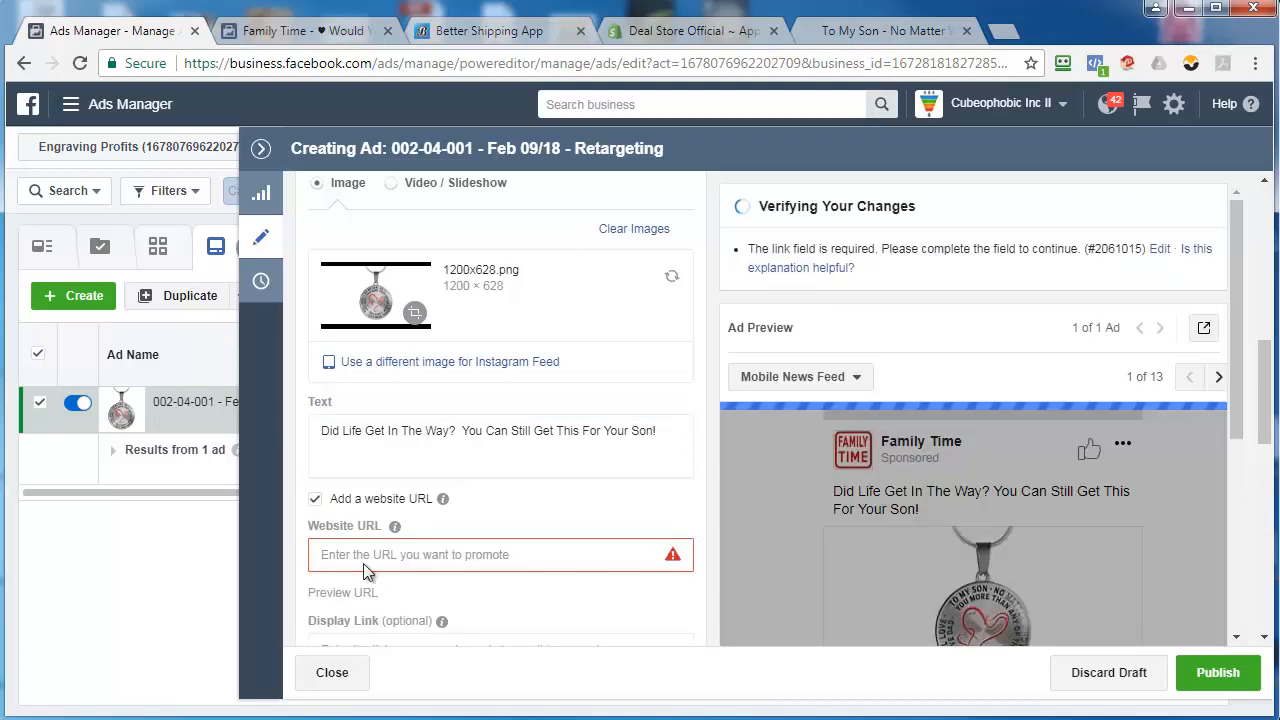
{"action": "right_click", "coordinate": [366, 560]}
{"action": "left_click", "coordinate": [391, 391]}
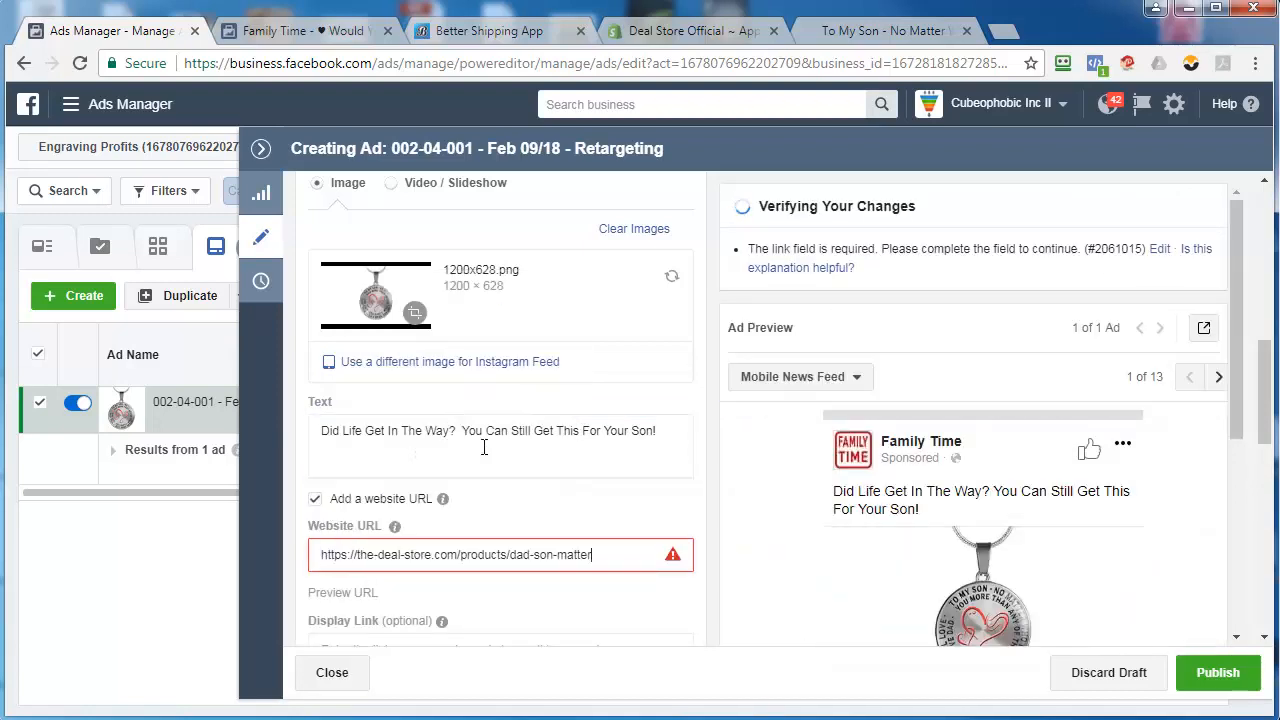
Set the ad's headline to "Click Here To Order"
{"action": "scroll", "coordinate": [550, 494], "scroll_direction": "down", "scroll_amount": 2}
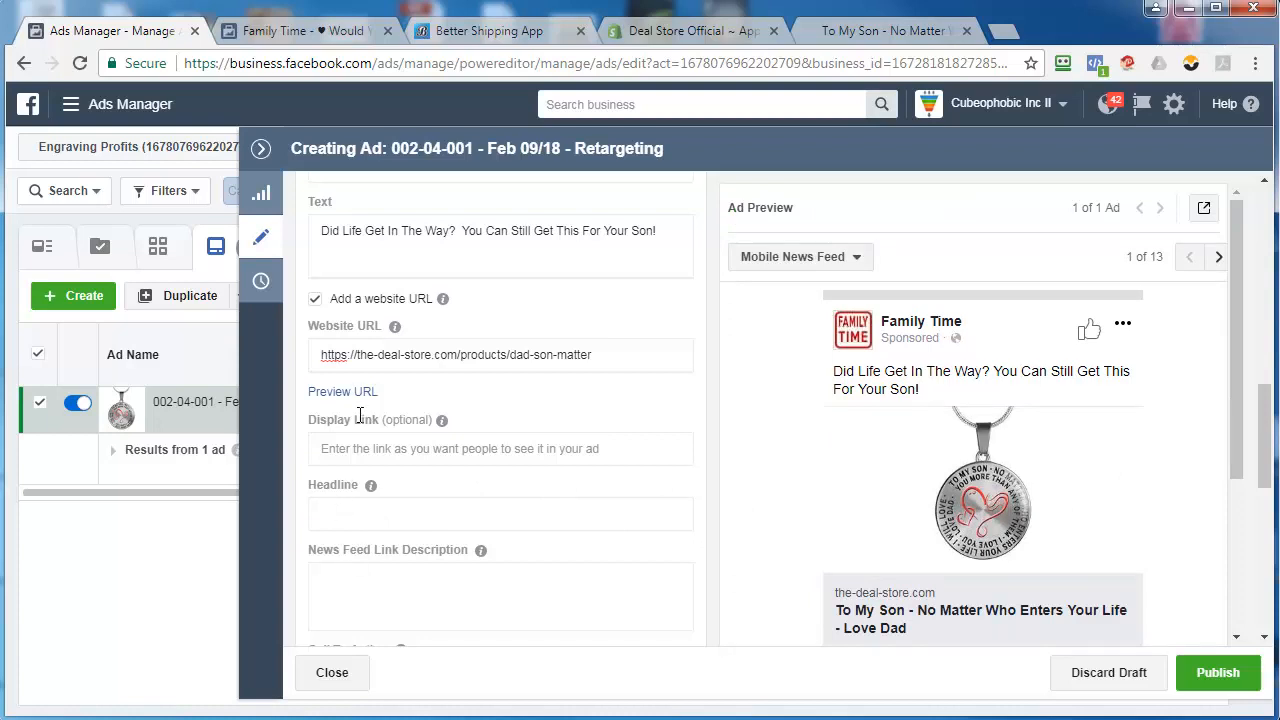
{"action": "left_click", "coordinate": [338, 517]}
{"action": "type", "text": "CLick"}
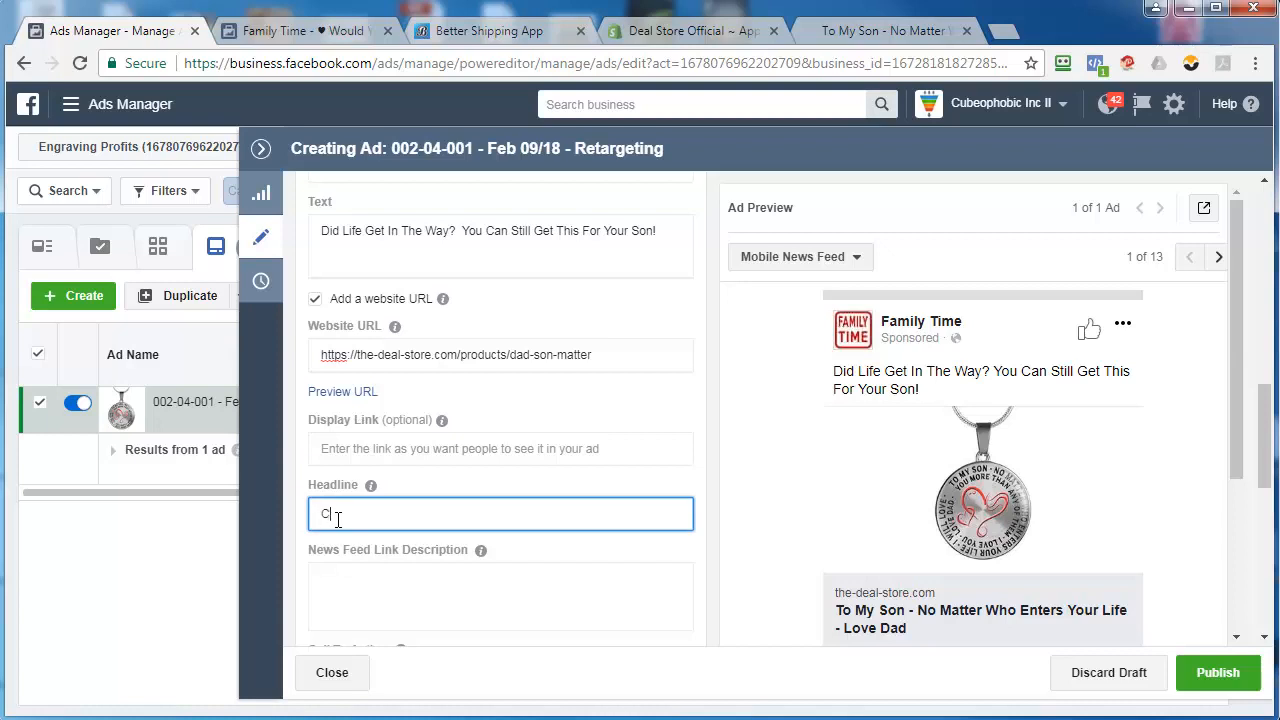
{"action": "key", "text": "BackSpace"}
{"action": "key", "text": "BackSpace"}
{"action": "key", "text": "BackSpace"}
{"action": "key", "text": "BackSpace"}
{"action": "type", "text": "lick HER"}
{"action": "key", "text": "BackSpace"}
{"action": "key", "text": "BackSpace"}
{"action": "type", "text": "ere To Order"}
Set the ad's call to action to Shop Now
{"action": "scroll", "coordinate": [557, 432], "scroll_direction": "down", "scroll_amount": 3}
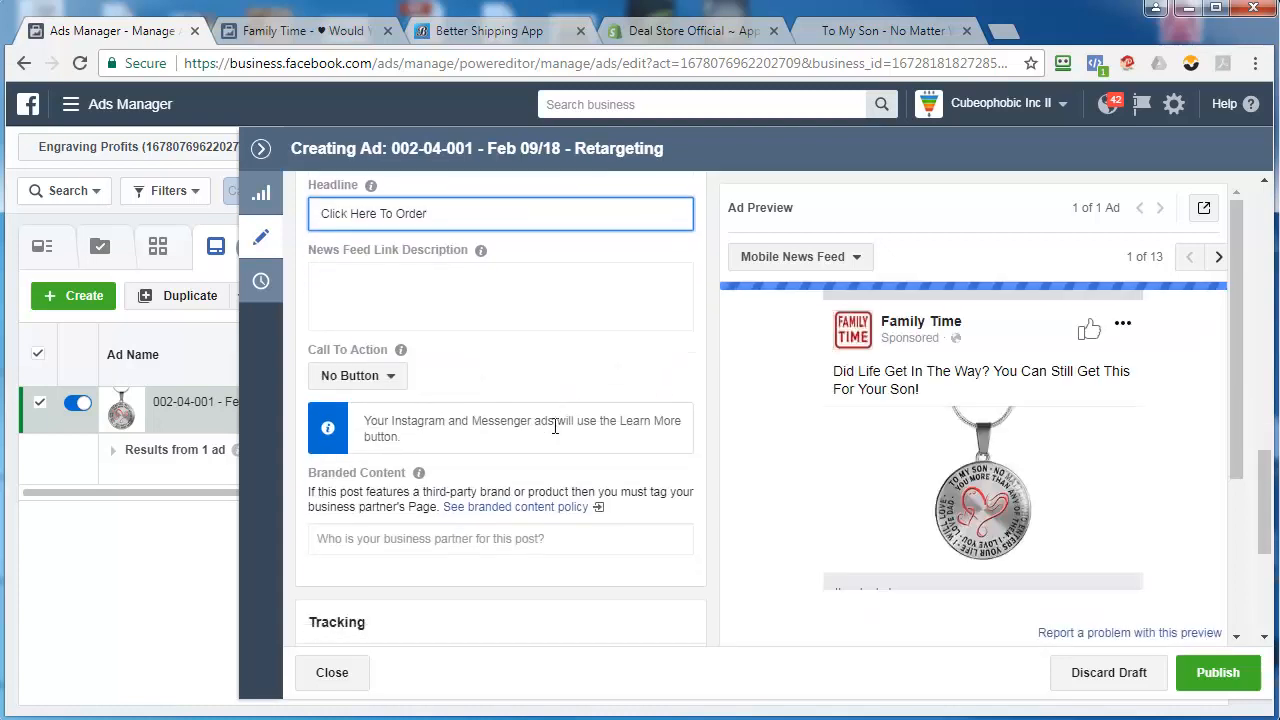
{"action": "left_click", "coordinate": [360, 375]}
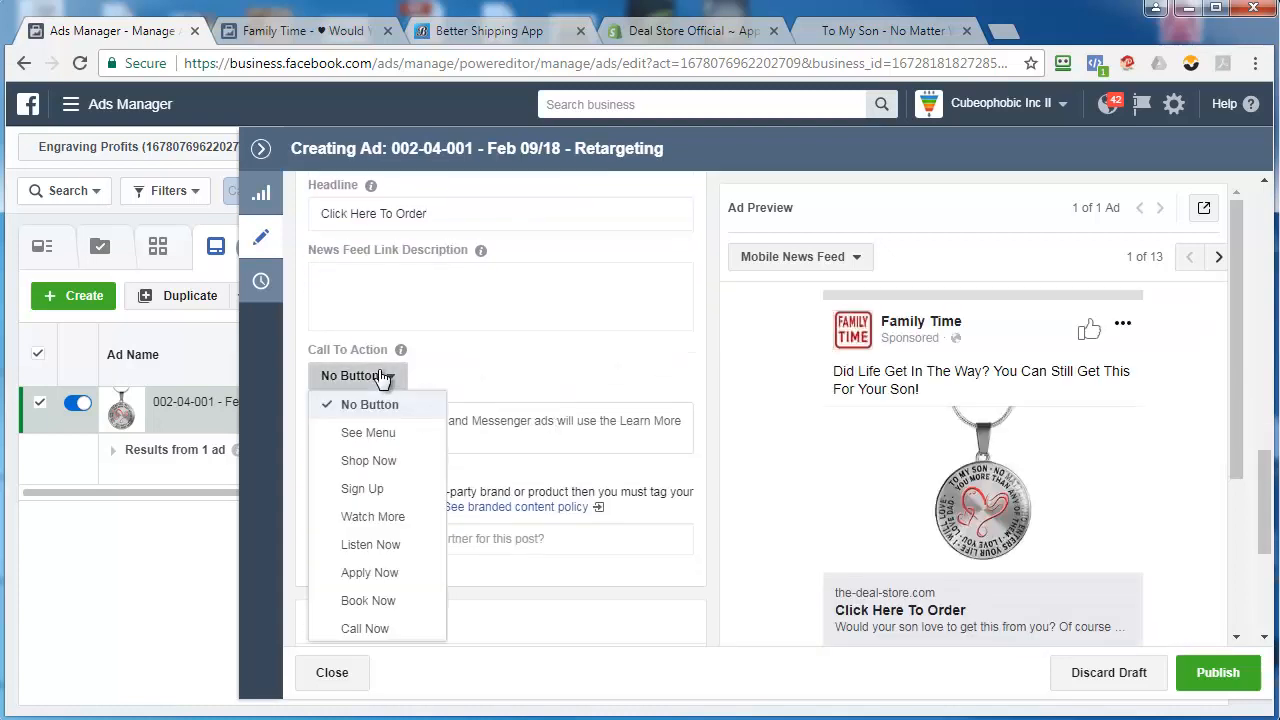
{"action": "left_click", "coordinate": [369, 460]}
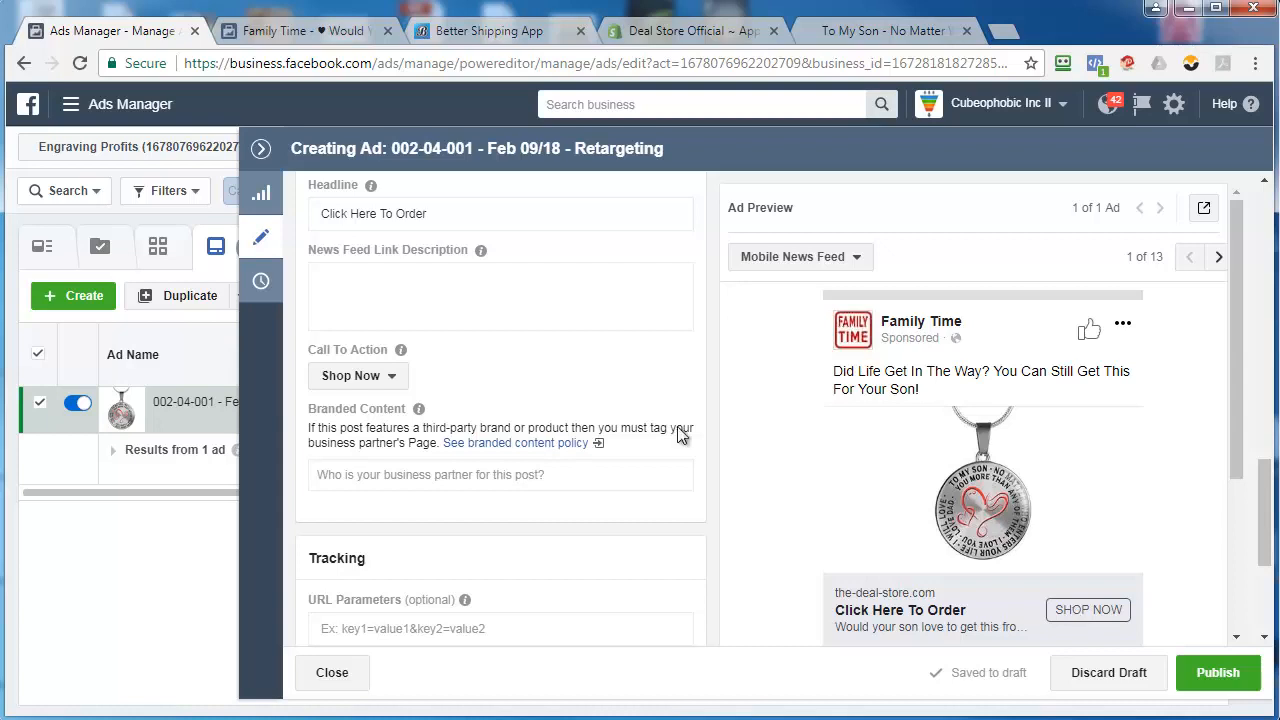
Enter "Would He Love This?" as the ad's News Feed link description
{"action": "left_click", "coordinate": [368, 273]}
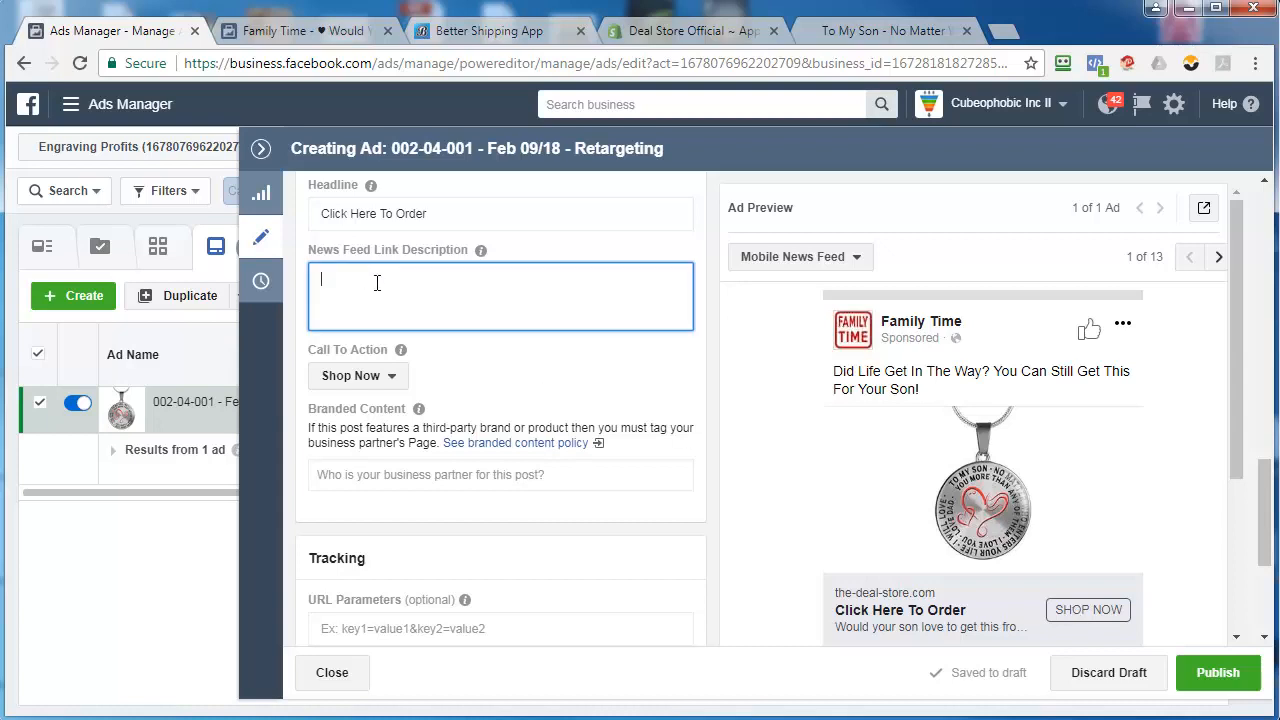
{"action": "type", "text": "Would He Love This?"}
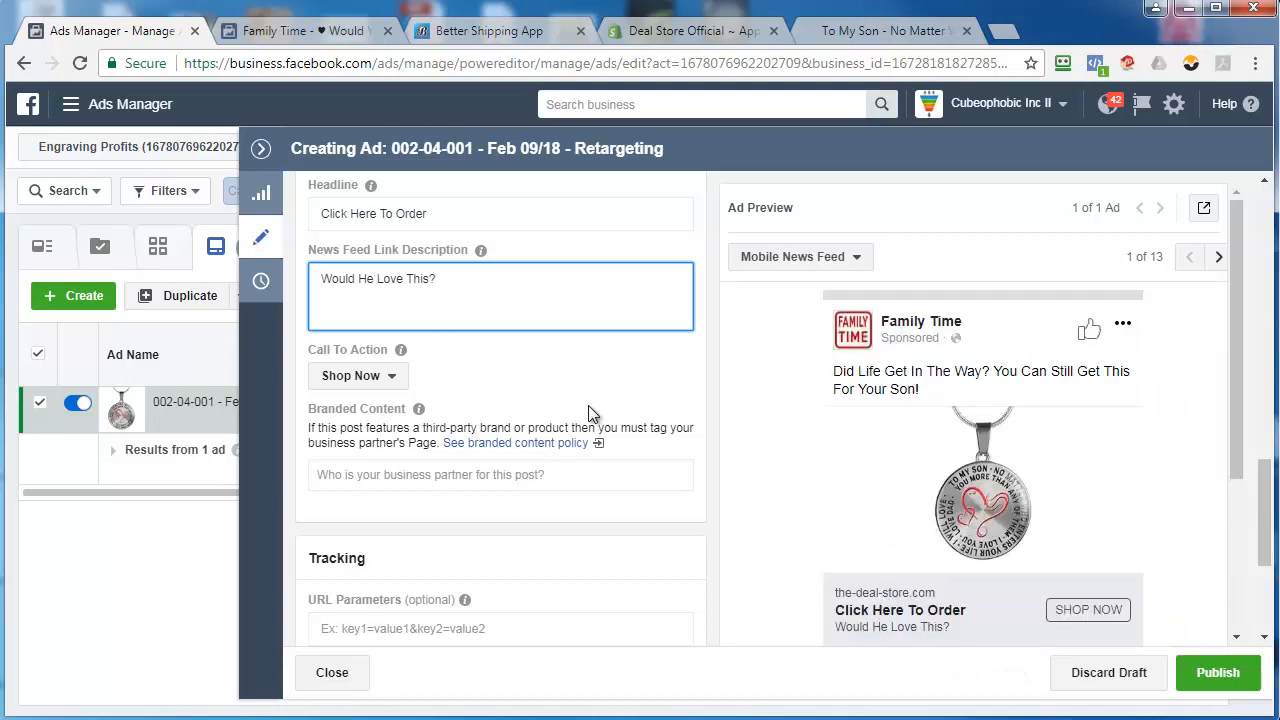
{"action": "left_click", "coordinate": [608, 368]}
Check the ad's tracking settings, close the ad editor, and publish the draft campaign, ad set and ad
{"action": "scroll", "coordinate": [610, 368], "scroll_direction": "down", "scroll_amount": 2}
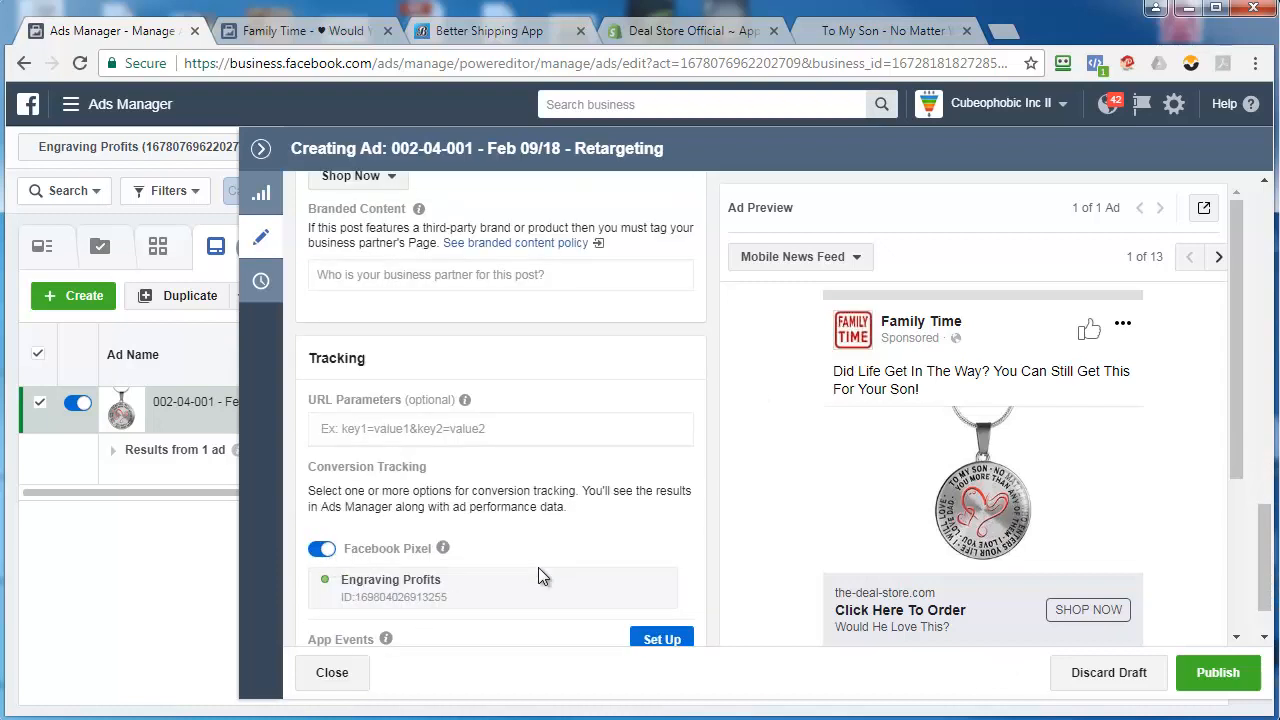
{"action": "scroll", "coordinate": [538, 567], "scroll_direction": "down", "scroll_amount": 1}
{"action": "left_click", "coordinate": [333, 672]}
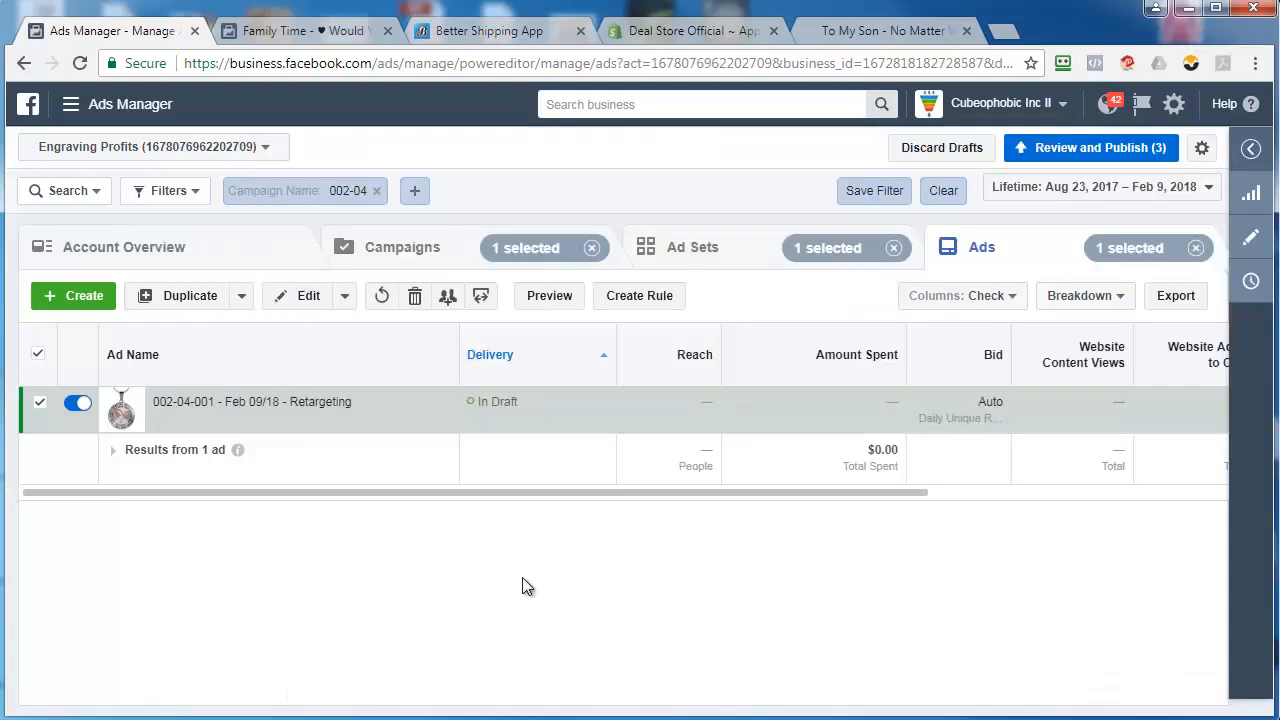
{"action": "left_click", "coordinate": [1105, 150]}
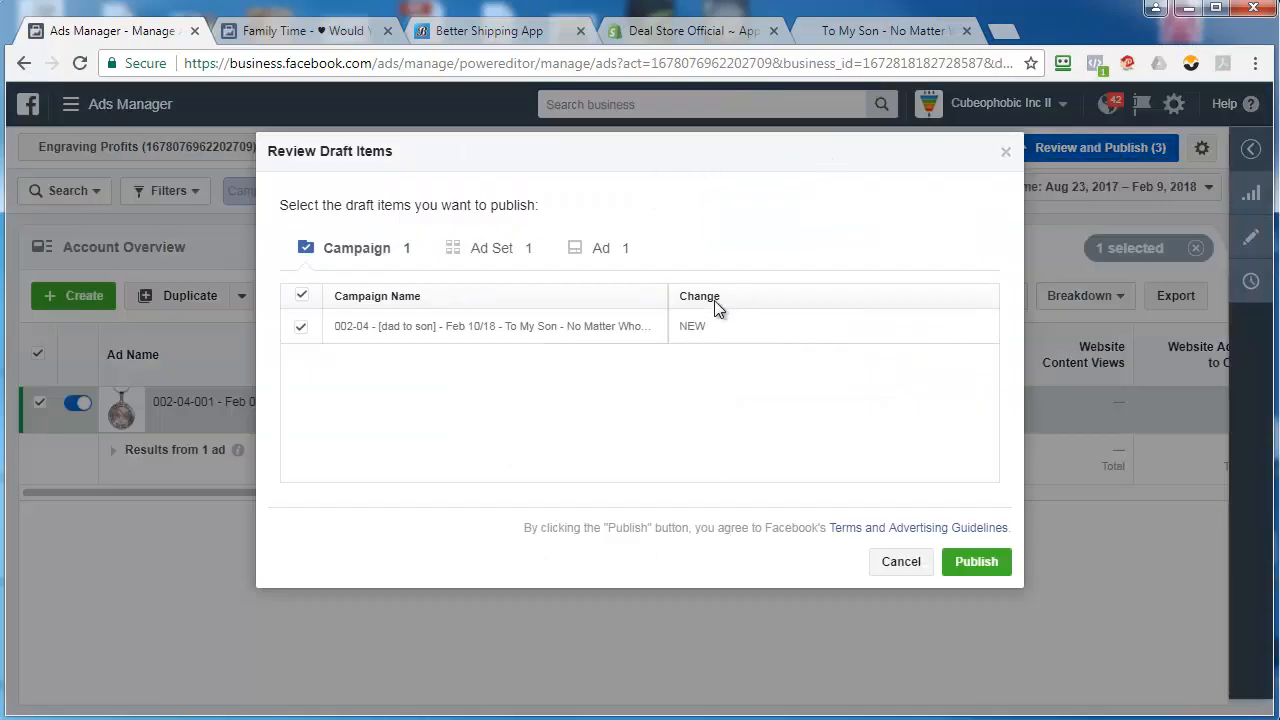
{"action": "left_click", "coordinate": [975, 561]}
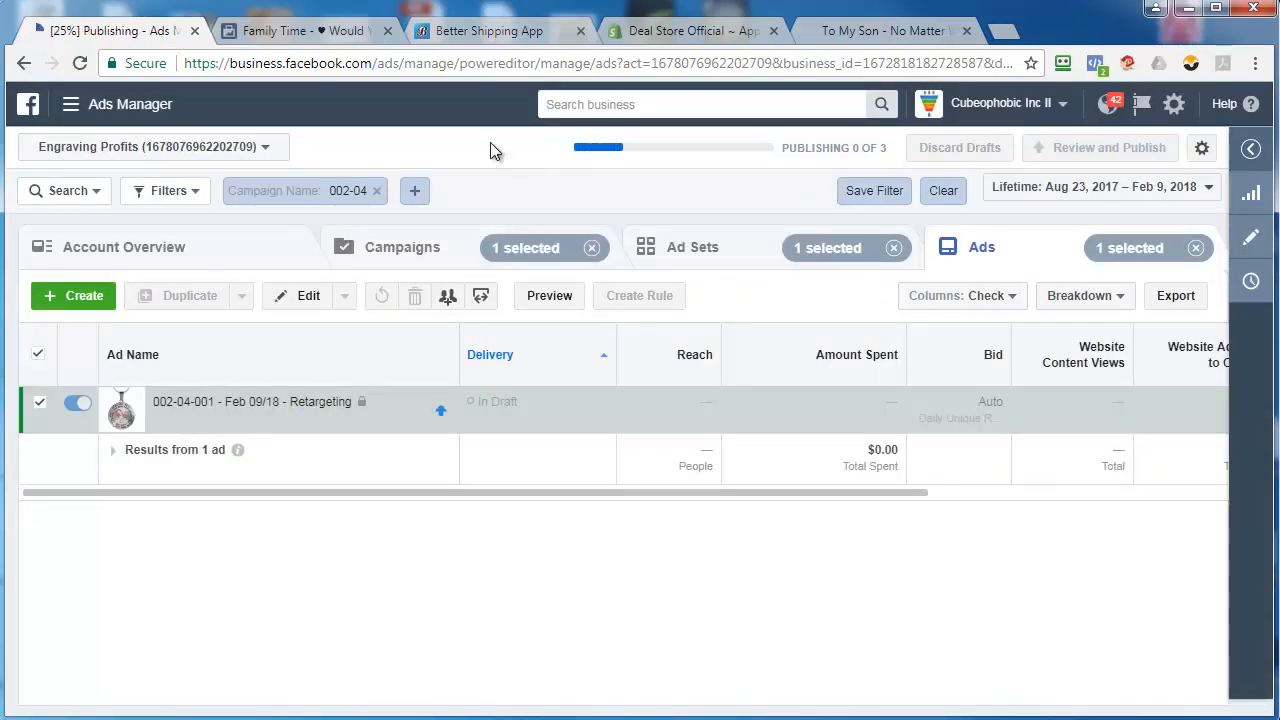